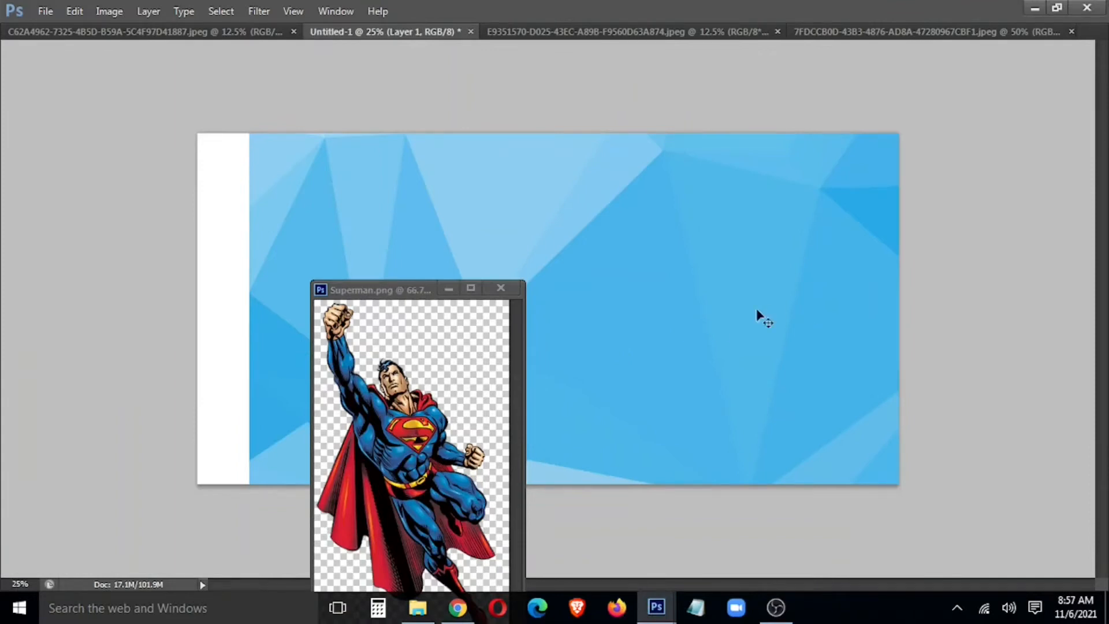
Step: Dock Superman.png, then scale the polygon background in Untitled-1 to span the full banner
left_click_drag(338, 296, 641, 32)
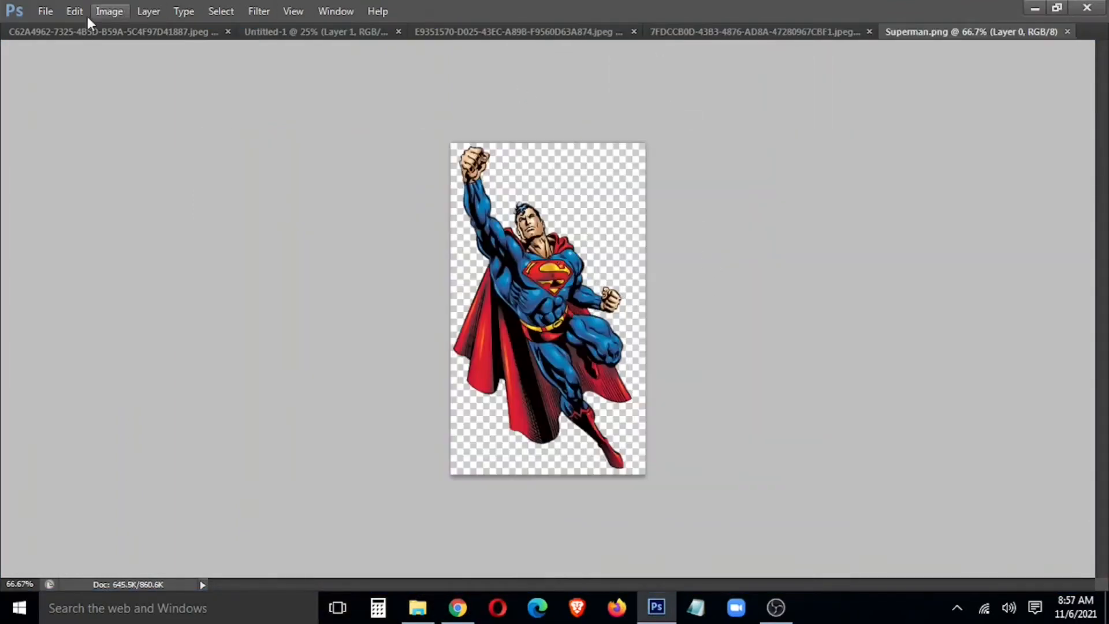
left_click(317, 31)
key("ctrl+t")
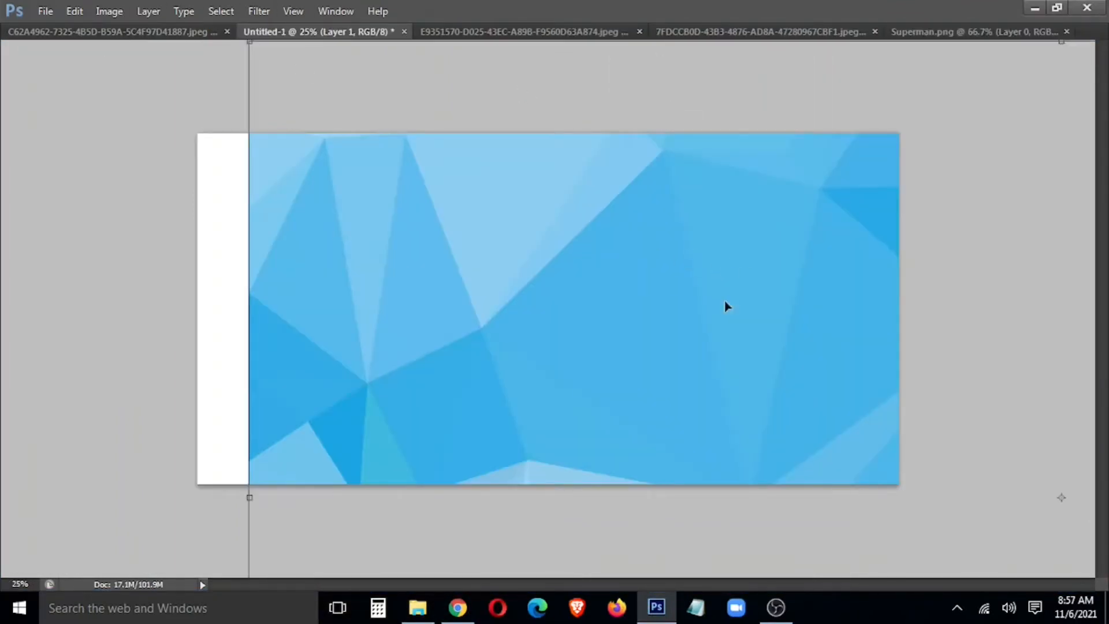
left_click_drag(751, 277, 418, 343)
left_click_drag(872, 314, 532, 247)
left_click_drag(864, 113, 346, 403)
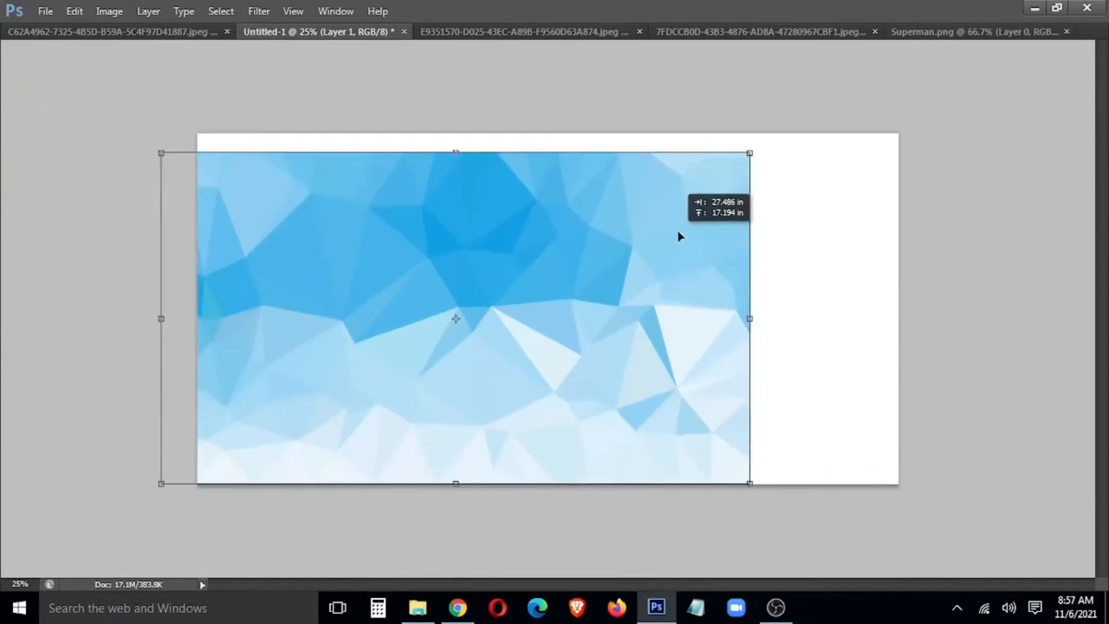
left_click_drag(678, 235, 710, 216)
left_click_drag(786, 464, 900, 528)
Step: Rotate the background 180° so its lighter shades are on top, then nudge it up slightly
right_click(709, 357)
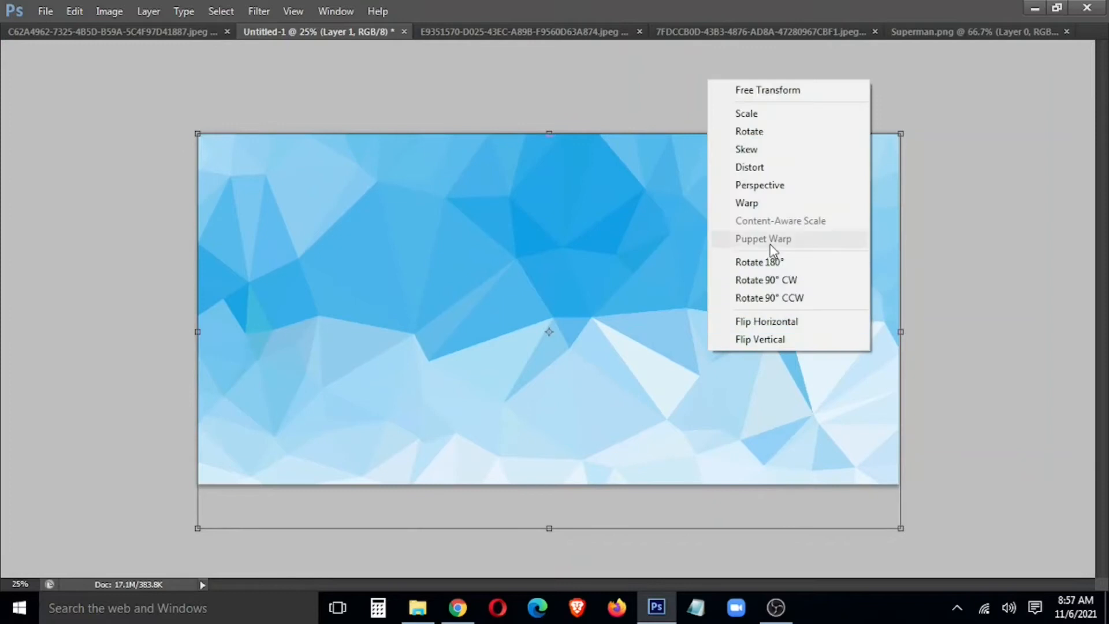
left_click(771, 260)
key("Return")
left_click_drag(755, 306, 755, 280)
key("Tab")
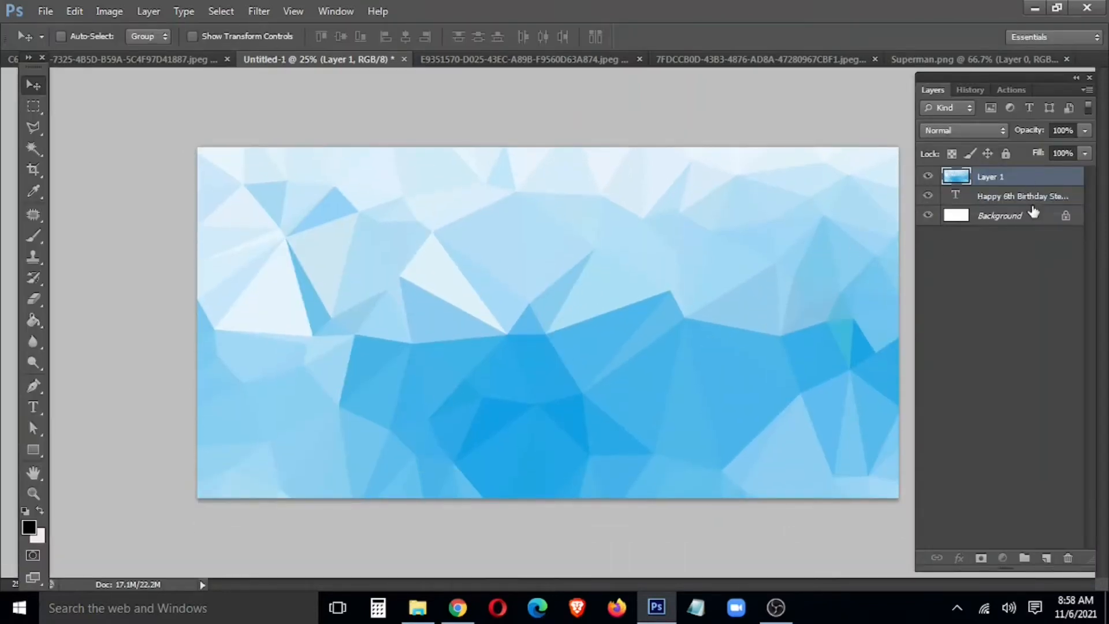
Step: Move Layer 1 below the birthday text and float the C62A4962 numbers-poster photo in its own window
left_click_drag(1026, 183, 1010, 199)
key("Tab")
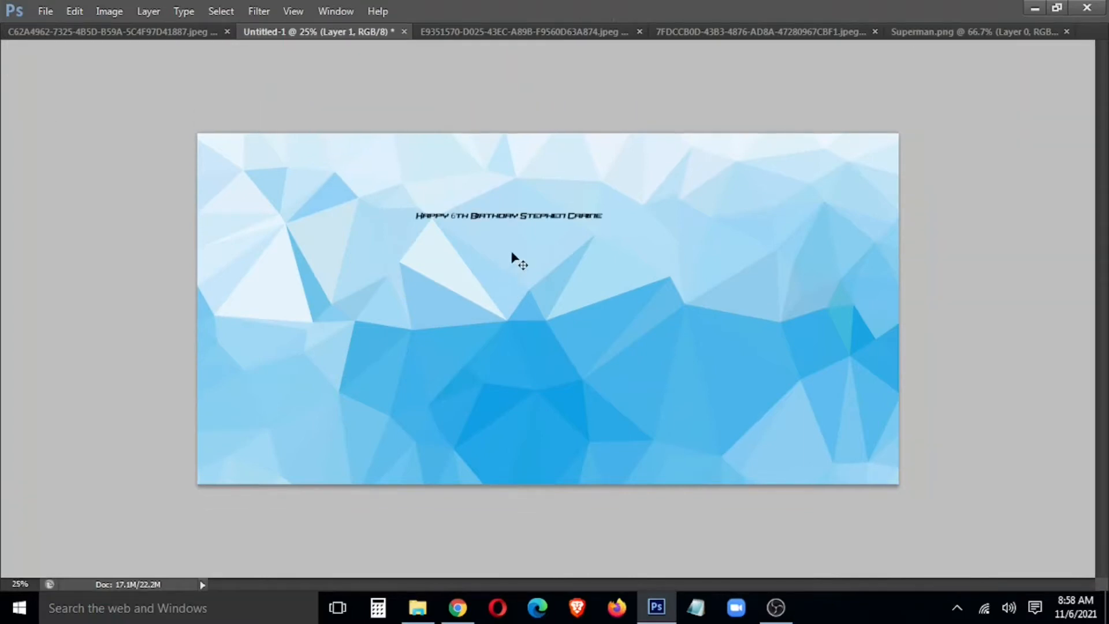
left_click(168, 33)
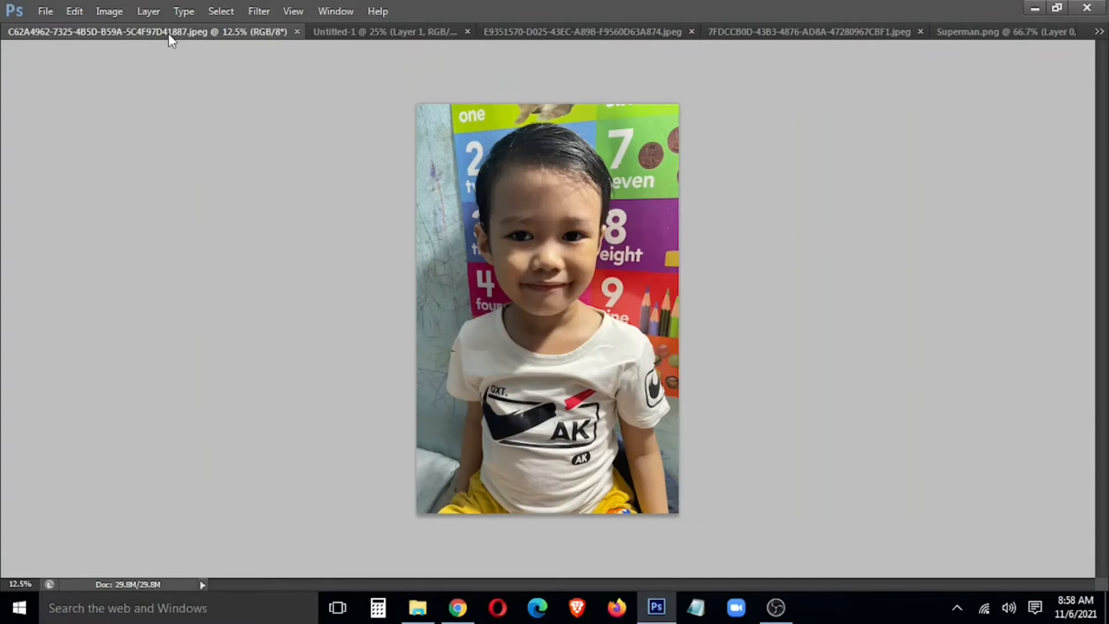
left_click(532, 32)
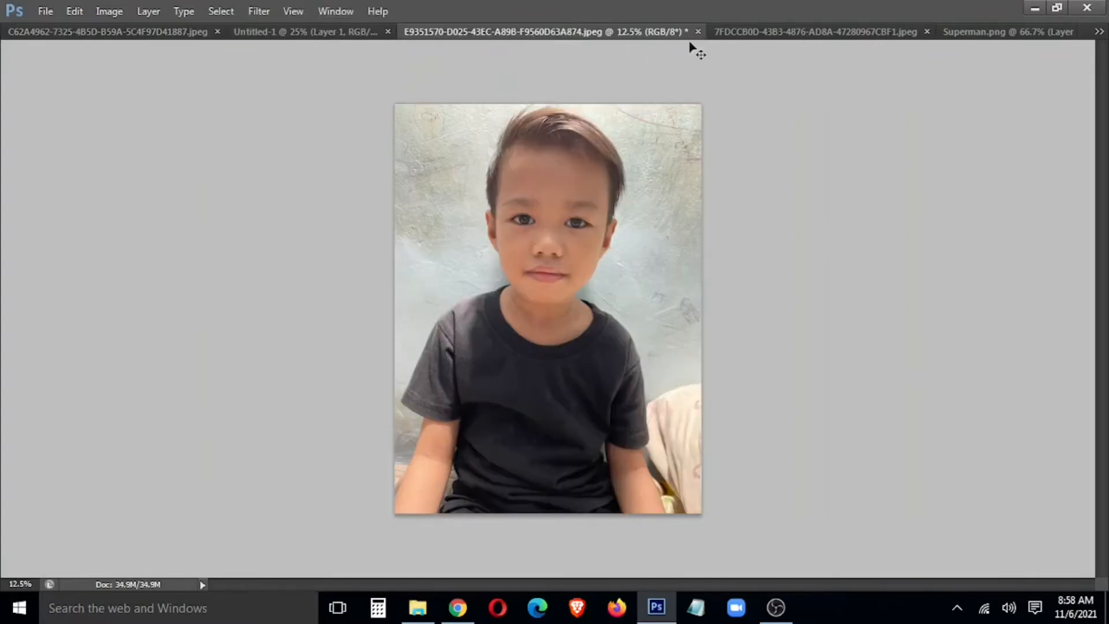
left_click(124, 34)
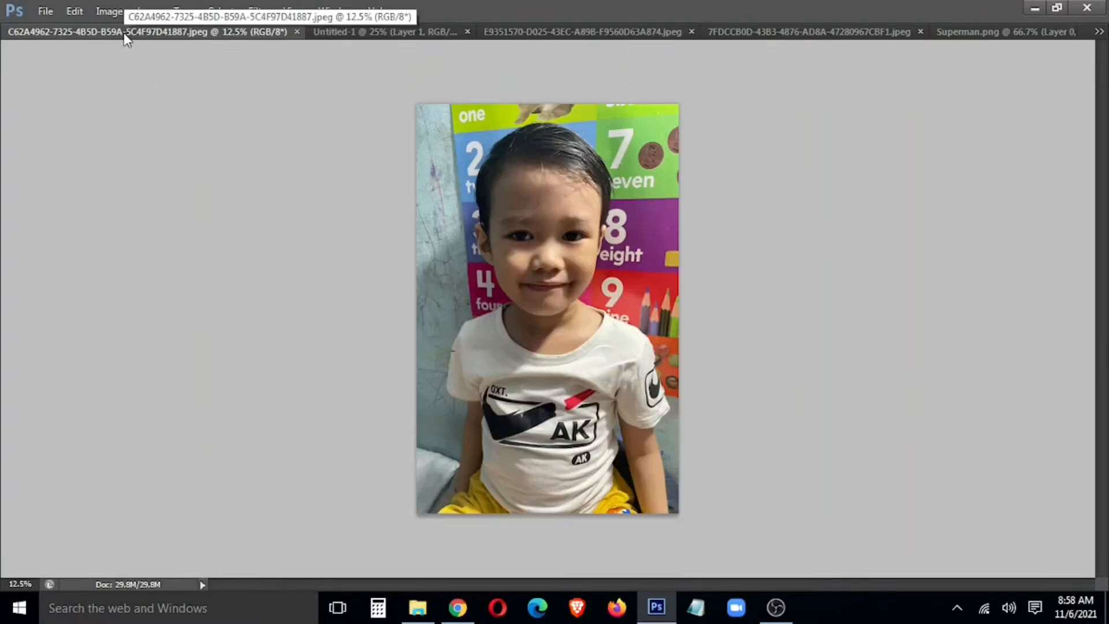
left_click(595, 28)
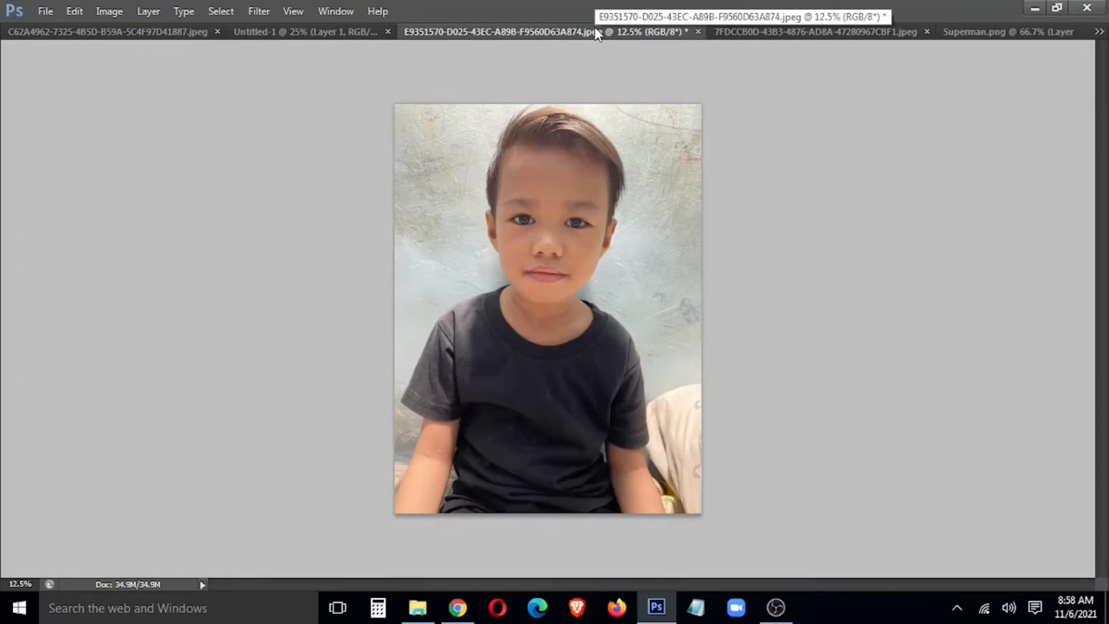
left_click(162, 29)
left_click_drag(161, 29, 217, 231)
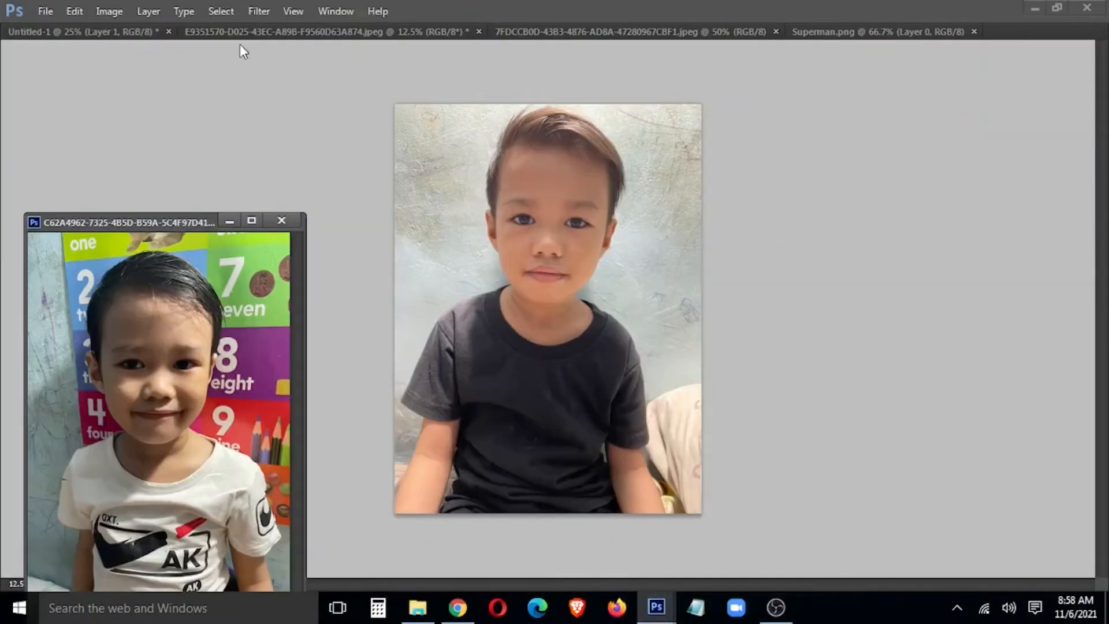
Step: Copy the numbers-poster boy photo into the banner and close its separate window
left_click(90, 34)
left_click_drag(206, 330, 426, 426)
left_click(283, 221)
Step: Scale and position the boy photo to cover the banner's left side from top to bottom
key("ctrl+t")
left_click_drag(636, 102, 480, 339)
left_click_drag(406, 427, 342, 256)
left_click_drag(424, 185, 487, 155)
left_click_drag(445, 314, 396, 334)
key("ctrl+z")
key("Return")
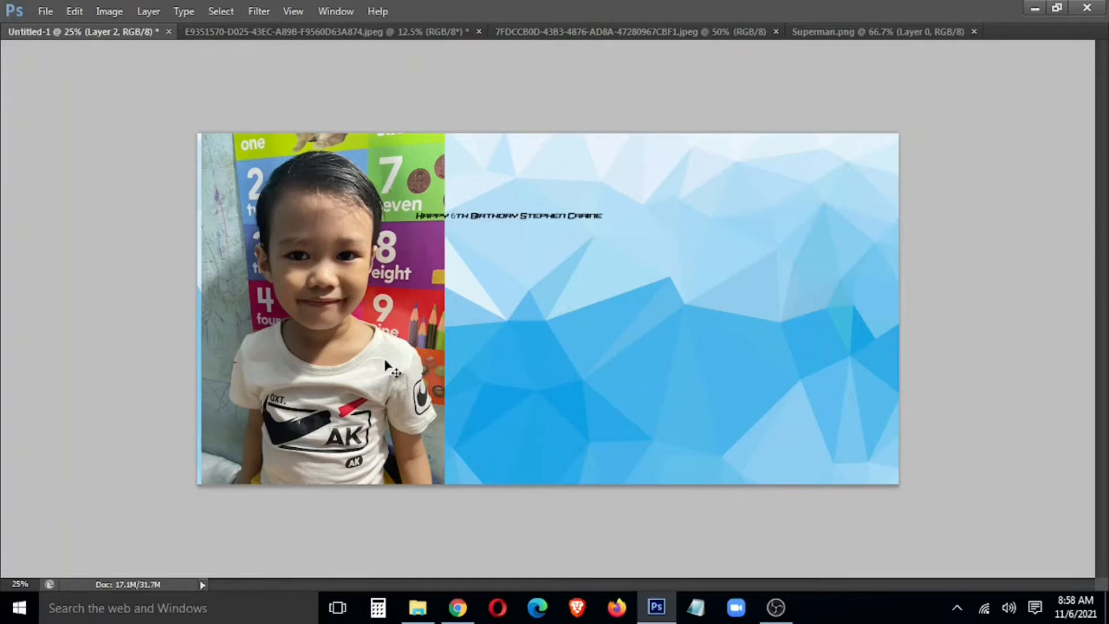
scroll(388, 365, "up", 4)
key("ctrl+m")
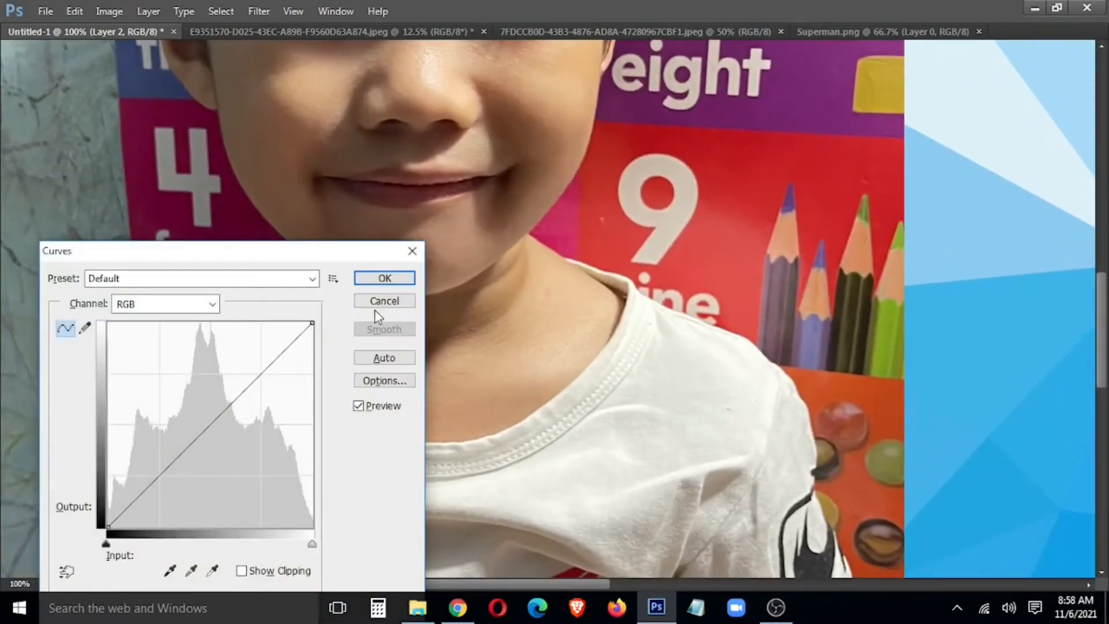
Step: Brighten the boy photo by raising the Curves midpoint
left_click_drag(200, 431, 193, 397)
left_click(409, 278)
left_click_drag(404, 358, 487, 345)
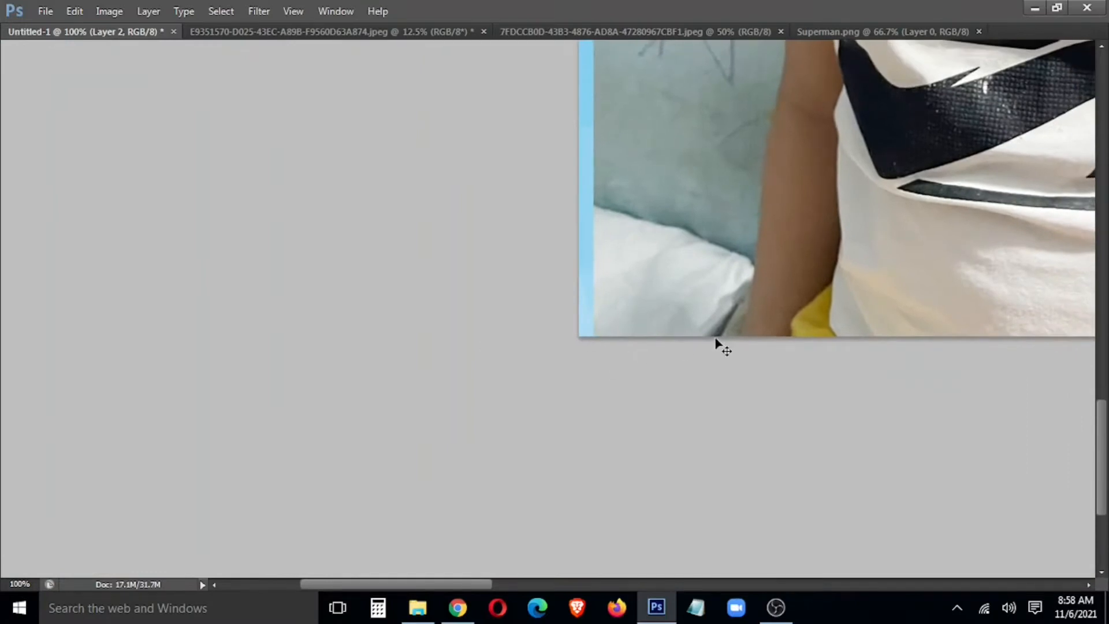
Step: Start a Magnetic Lasso outline at the boy's arm, tracing up past his ear and forehead
left_click(741, 321)
left_click_drag(784, 56, 657, 327)
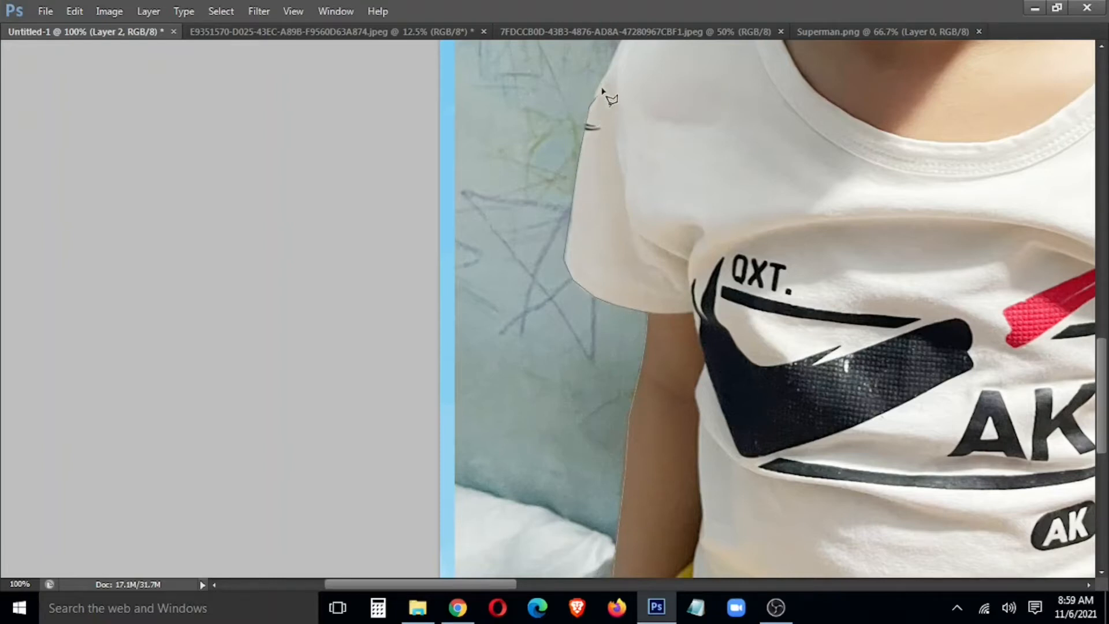
left_click_drag(621, 64, 496, 425)
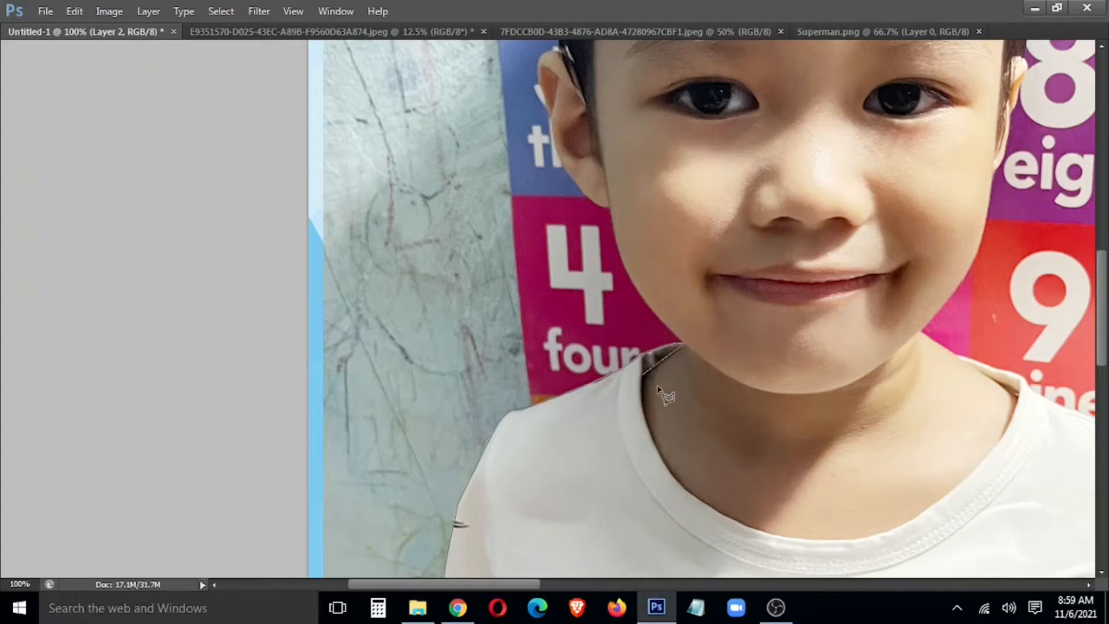
scroll(664, 419, "up", 1)
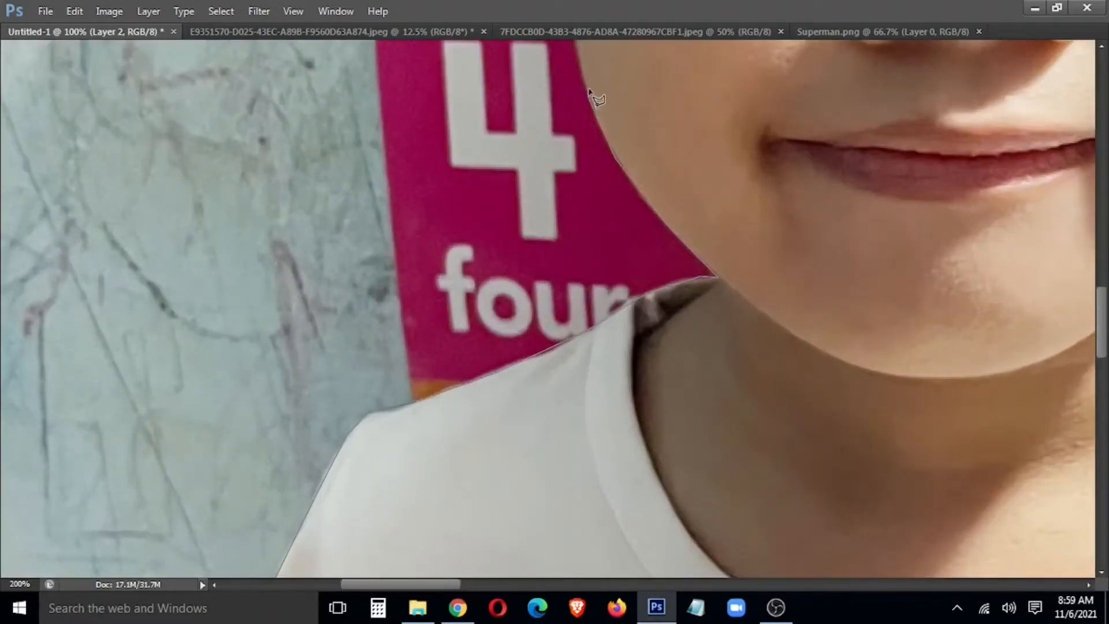
scroll(589, 93, "up", 5)
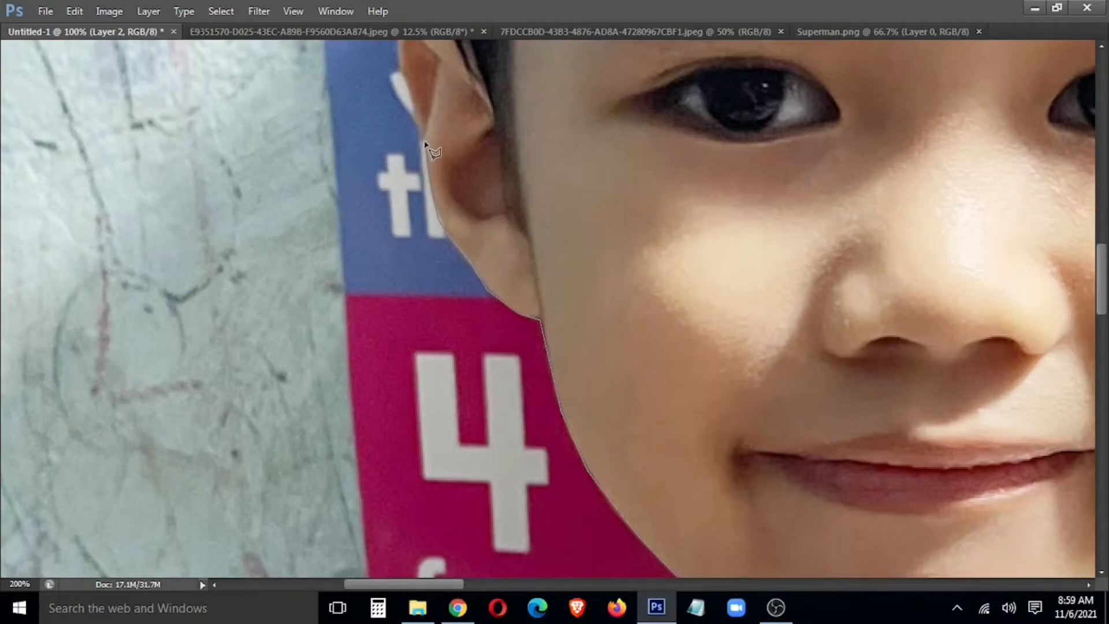
left_click_drag(422, 127, 479, 291)
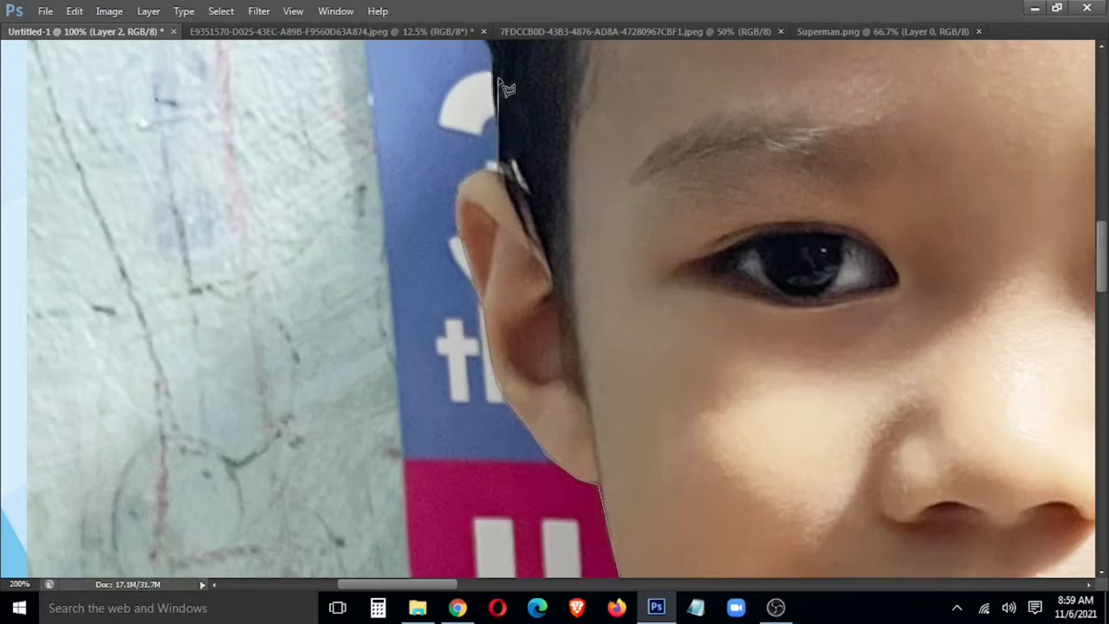
left_click_drag(498, 72, 588, 386)
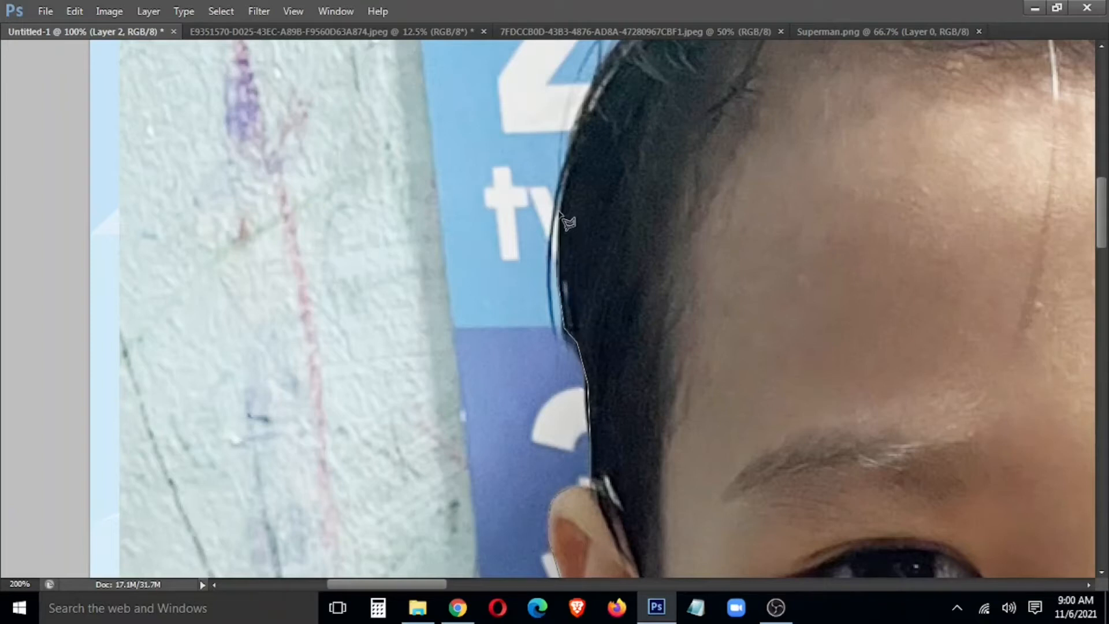
Step: Continue the outline along the hairline and over the top of the boy's hair
left_click_drag(595, 101, 554, 299)
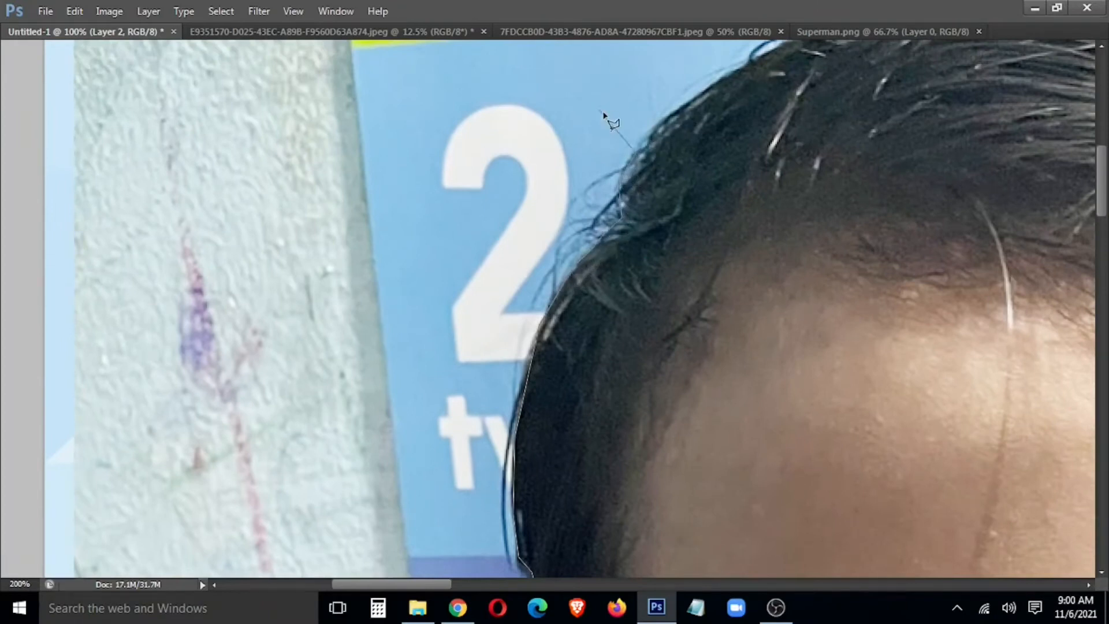
mouse_move(748, 78)
left_mouse_down()
mouse_move(681, 282)
mouse_move(626, 391)
left_mouse_up()
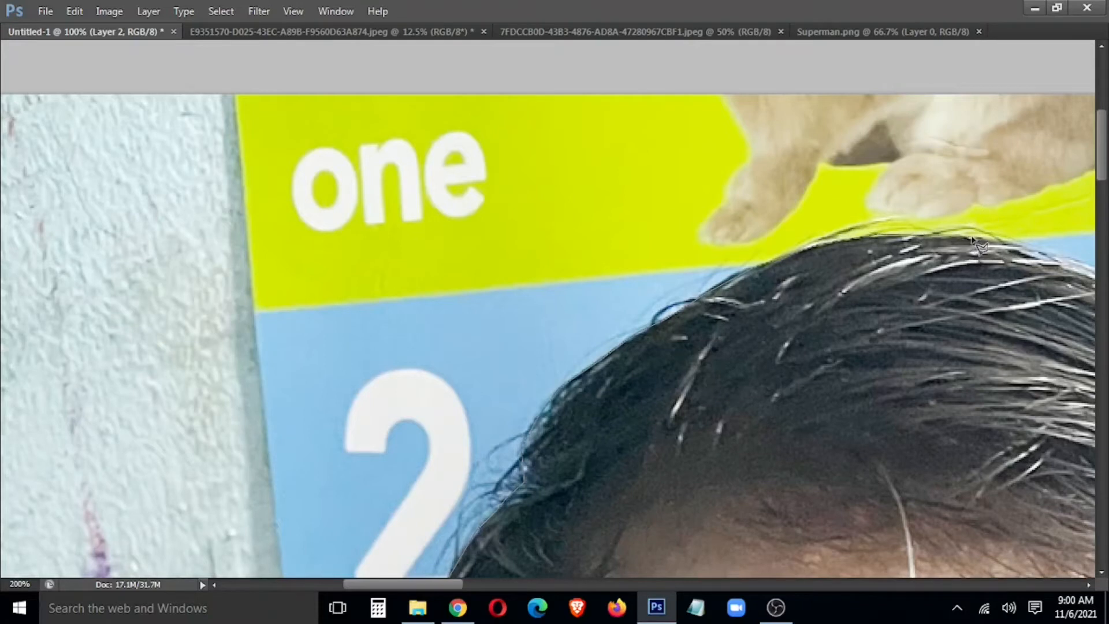
left_click_drag(1067, 266, 600, 226)
left_click(659, 247)
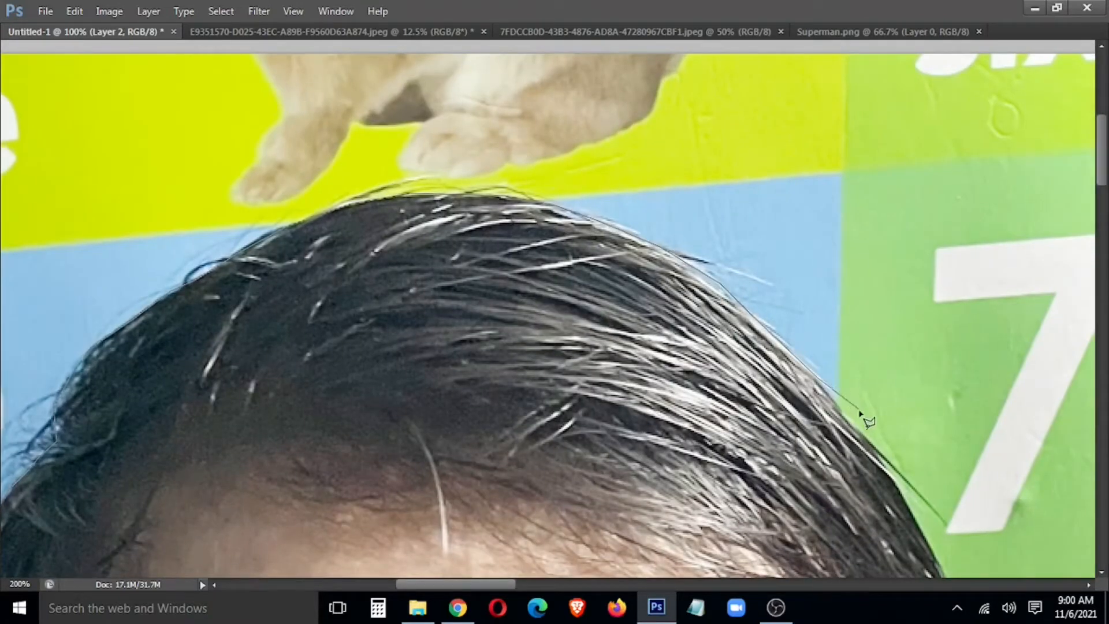
left_click_drag(939, 560, 638, 201)
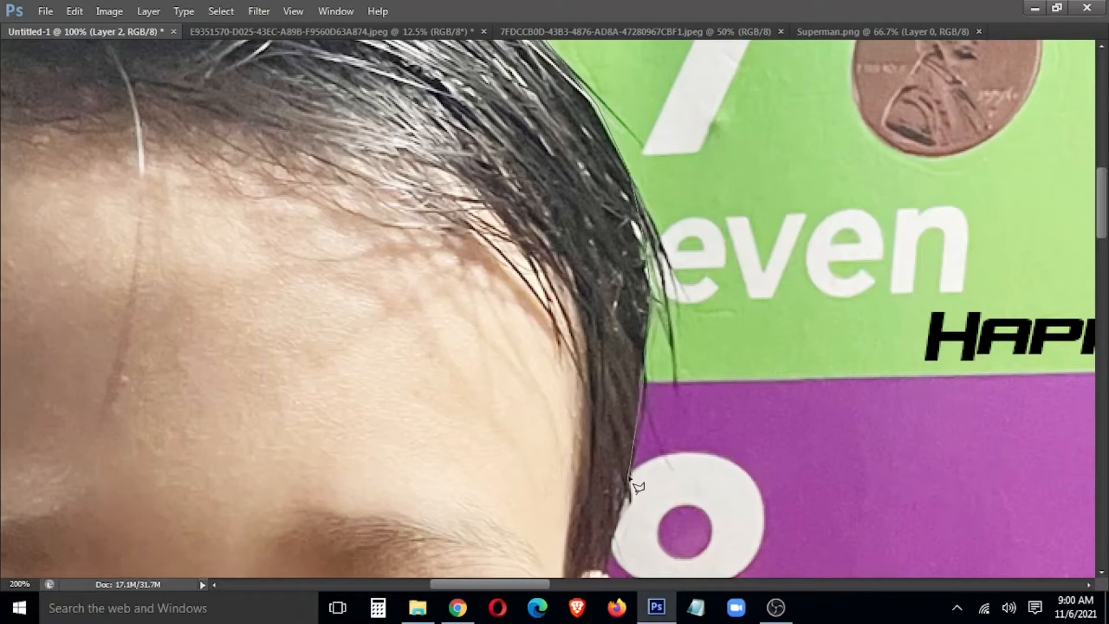
Step: Trace the outline past the ear, chin and neck, then down the right shoulder and sleeve
scroll(617, 540, "down", 5)
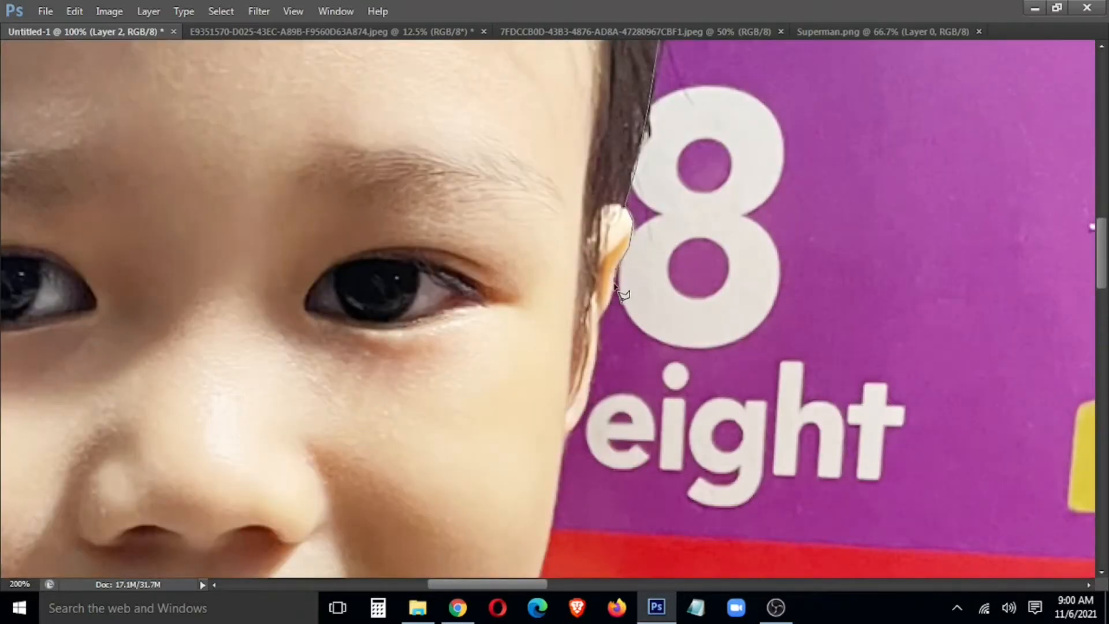
left_click(591, 388)
left_click_drag(584, 441, 670, 285)
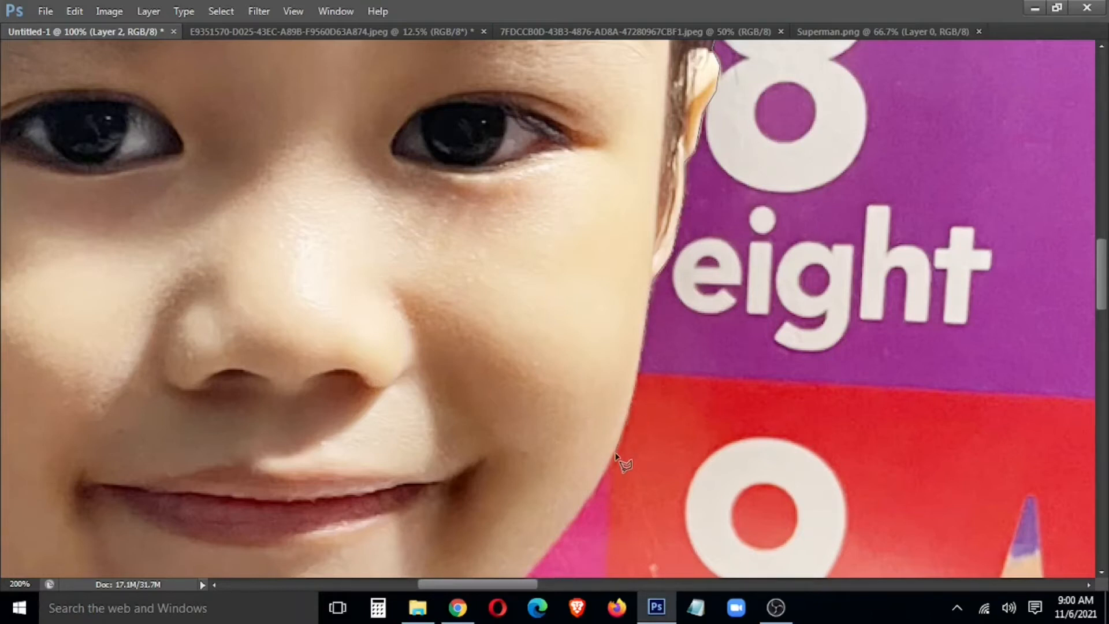
left_click_drag(616, 453, 774, 95)
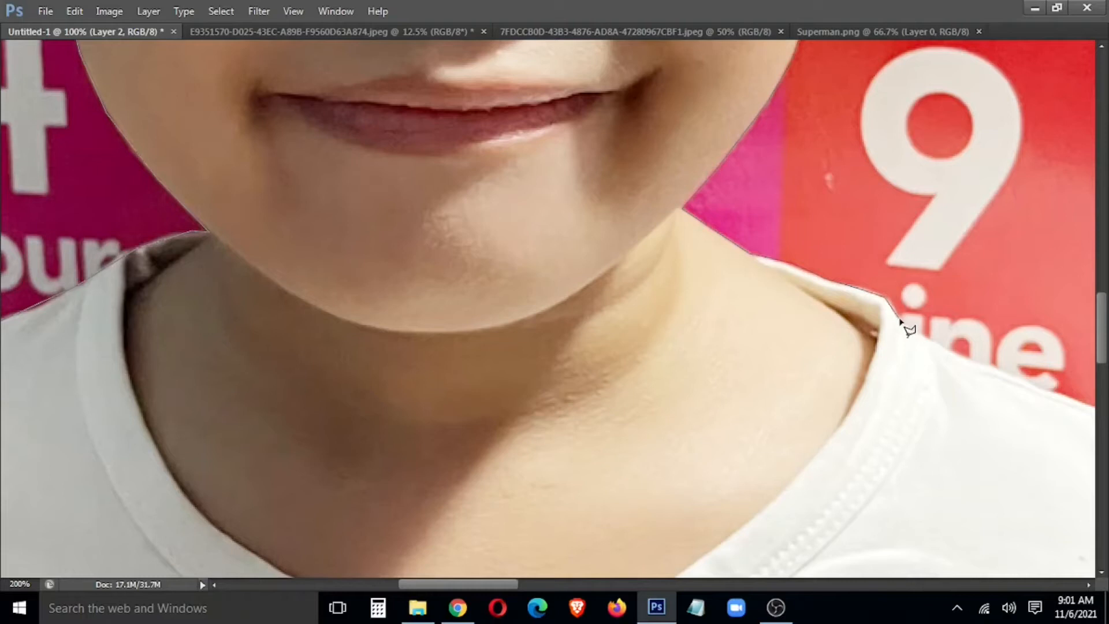
mouse_move(980, 372)
left_mouse_down()
mouse_move(772, 266)
mouse_move(696, 254)
mouse_move(749, 272)
mouse_move(788, 317)
left_mouse_up()
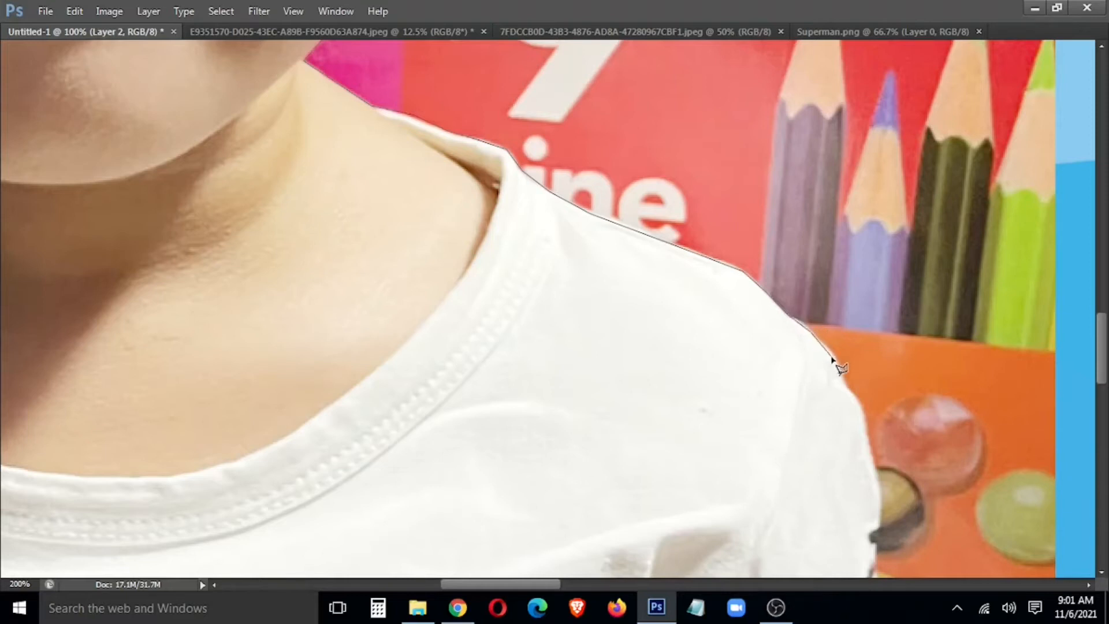
mouse_move(872, 427)
left_mouse_down()
mouse_move(865, 467)
mouse_move(876, 195)
mouse_move(889, 265)
left_mouse_up()
mouse_move(915, 351)
left_mouse_down()
mouse_move(963, 489)
mouse_move(902, 222)
mouse_move(946, 273)
mouse_move(961, 312)
left_mouse_up()
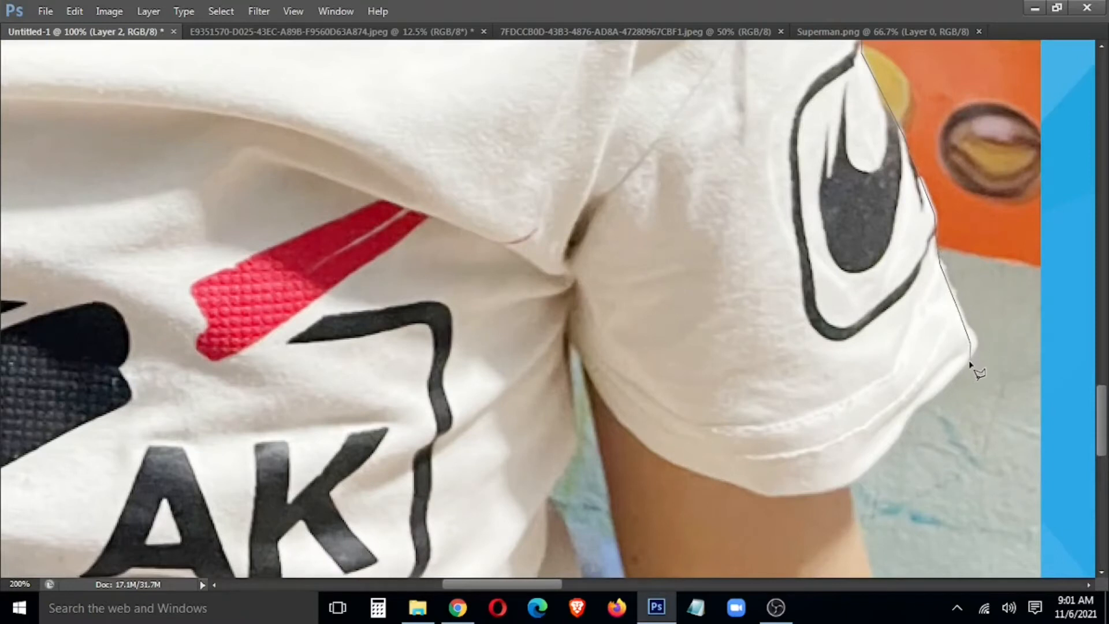
mouse_move(909, 419)
left_mouse_down()
mouse_move(853, 488)
mouse_move(860, 540)
mouse_move(816, 389)
mouse_move(837, 416)
mouse_move(861, 503)
mouse_move(855, 536)
mouse_move(860, 323)
left_mouse_up()
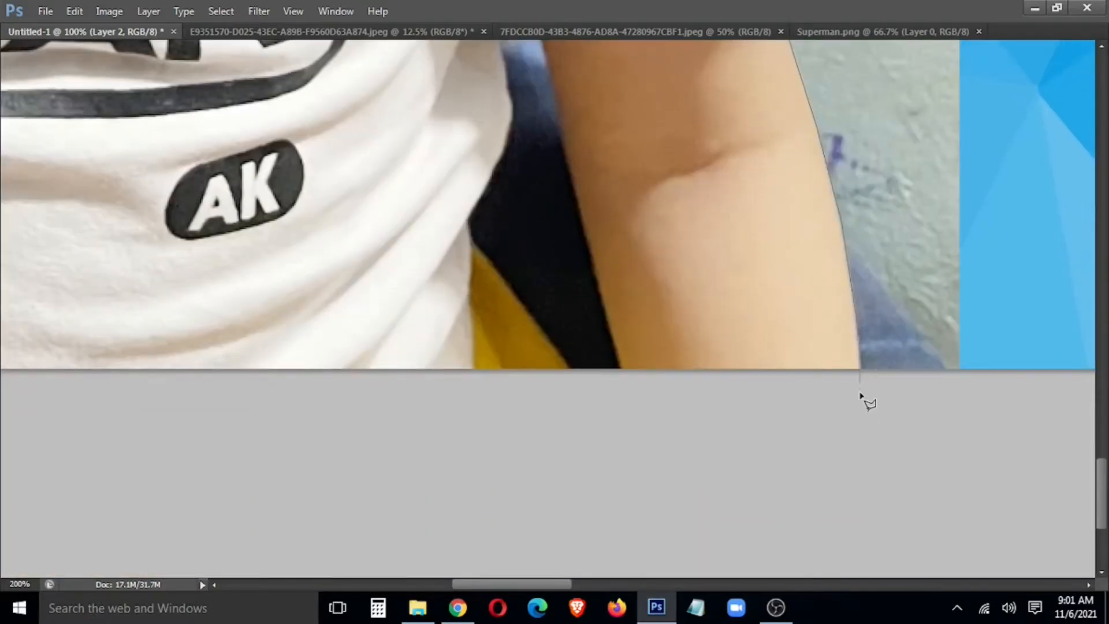
mouse_move(816, 445)
left_mouse_down()
mouse_move(896, 495)
mouse_move(807, 479)
mouse_move(720, 123)
mouse_move(759, 302)
left_mouse_up()
Step: Continue the outline along the arm, the armpit corner and down the shirt's right edge
left_click(740, 208)
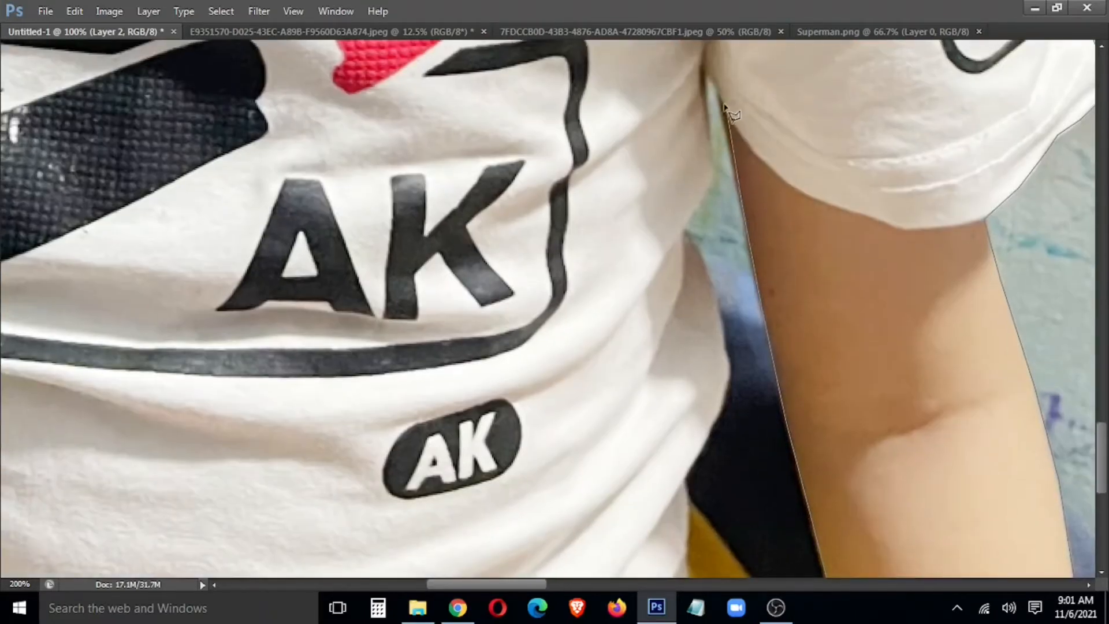
left_click(705, 83)
mouse_move(701, 254)
left_mouse_down()
mouse_move(733, 390)
mouse_move(722, 428)
mouse_move(682, 465)
mouse_move(694, 583)
mouse_move(667, 293)
left_mouse_up()
left_click(666, 293)
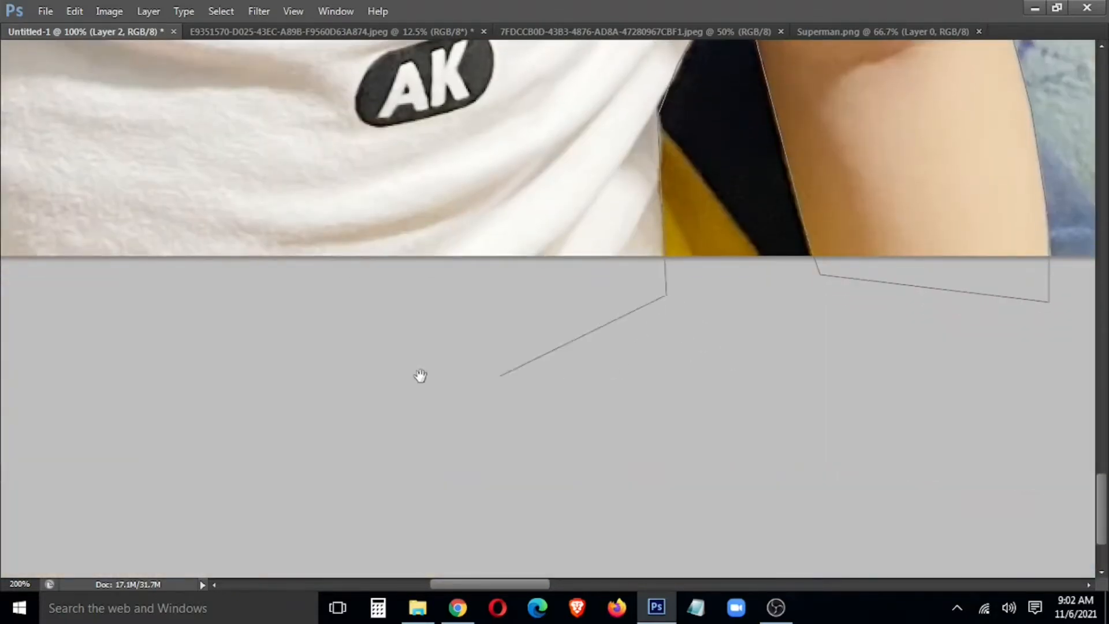
left_click_drag(407, 376, 1101, 515)
left_click(229, 470)
Step: Close the outline into a selection around the boy and feather its edge
double_click(181, 460)
key("ctrl+minus")
key("ctrl+minus")
key("ctrl+minus")
key("ctrl+minus")
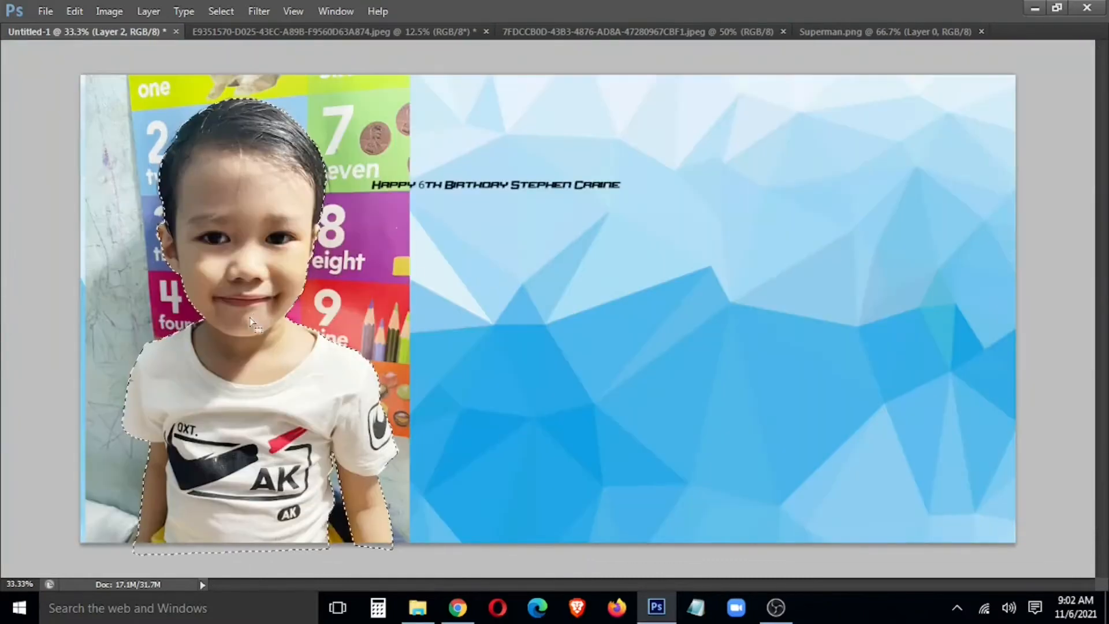
right_click(247, 328)
left_click(334, 57)
key("Return")
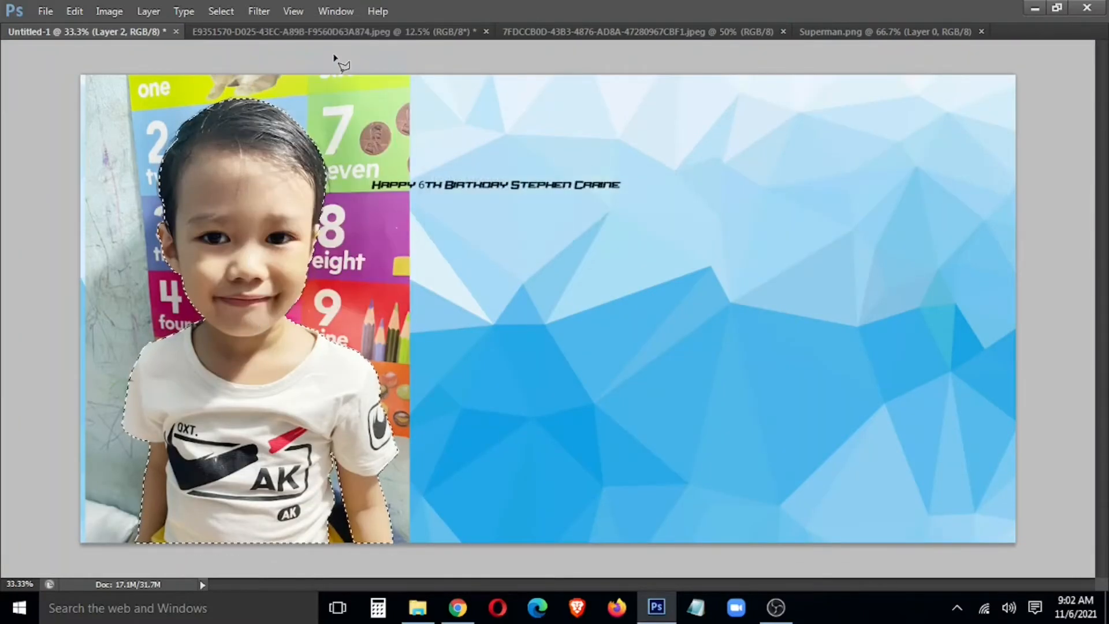
Step: Copy the selected boy onto a new layer and delete the original photo layer
right_click(264, 158)
left_click(351, 286)
key("v")
right_click(385, 201)
left_click(388, 205)
key("Delete")
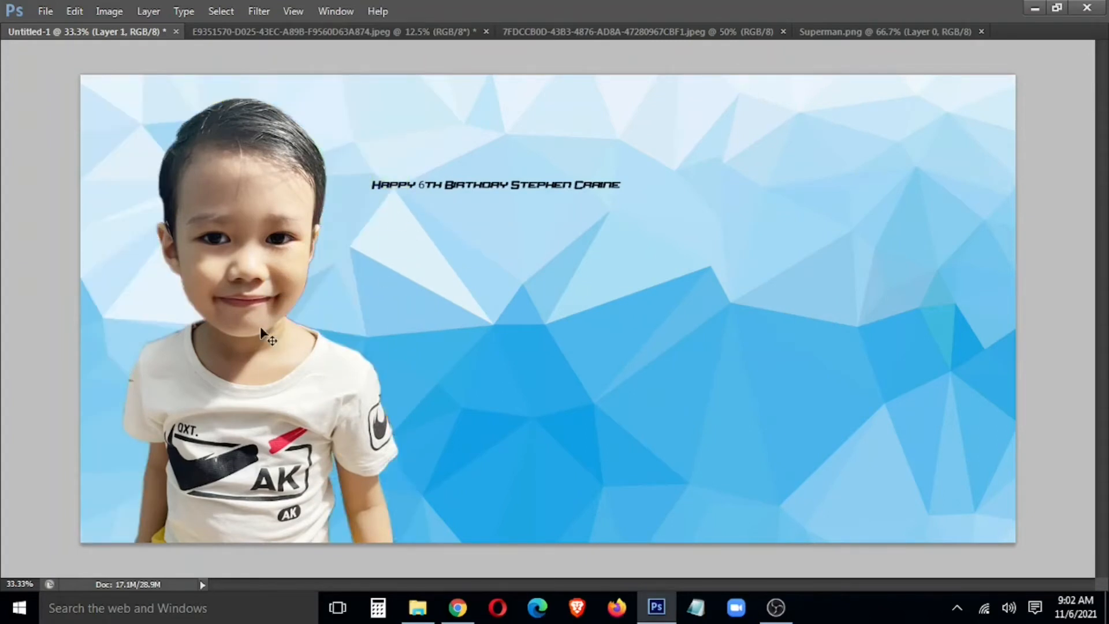
Step: Move the cut-out boy to the banner's right side and brighten him with Curves
left_click_drag(263, 332, 854, 329)
key("ctrl+m")
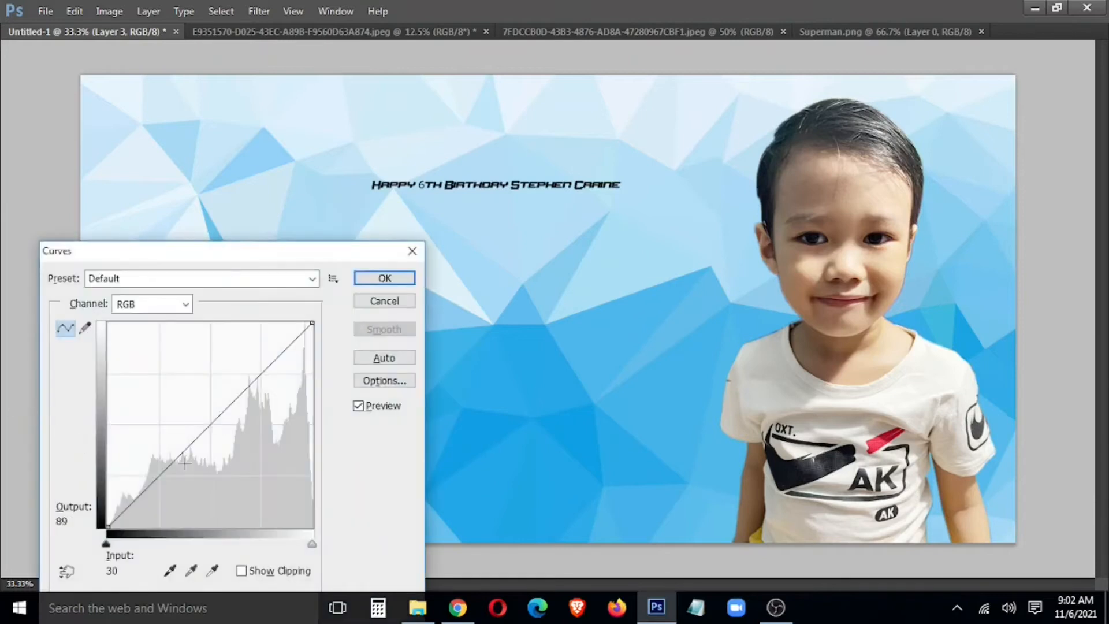
left_click_drag(206, 422, 193, 408)
left_click(388, 277)
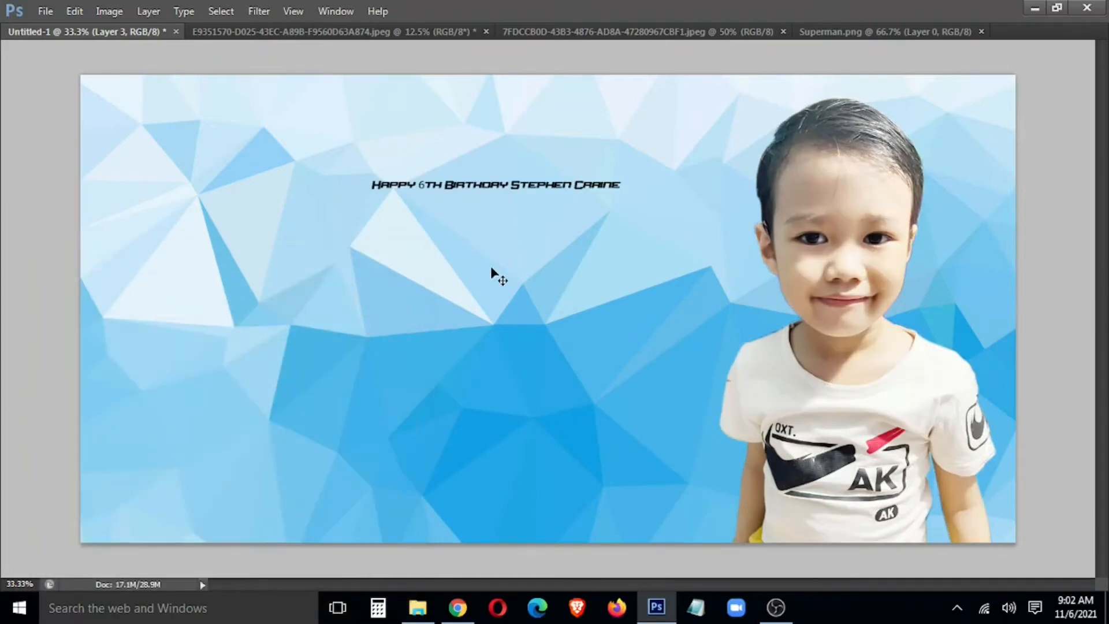
left_click_drag(878, 350, 898, 351)
Step: On the blue background Layer 1, marquee a thin border strip around the whole banner
right_click(287, 282)
left_click(307, 296)
right_click(164, 201)
right_click(168, 193)
left_click(161, 183)
key("v")
left_click(182, 191)
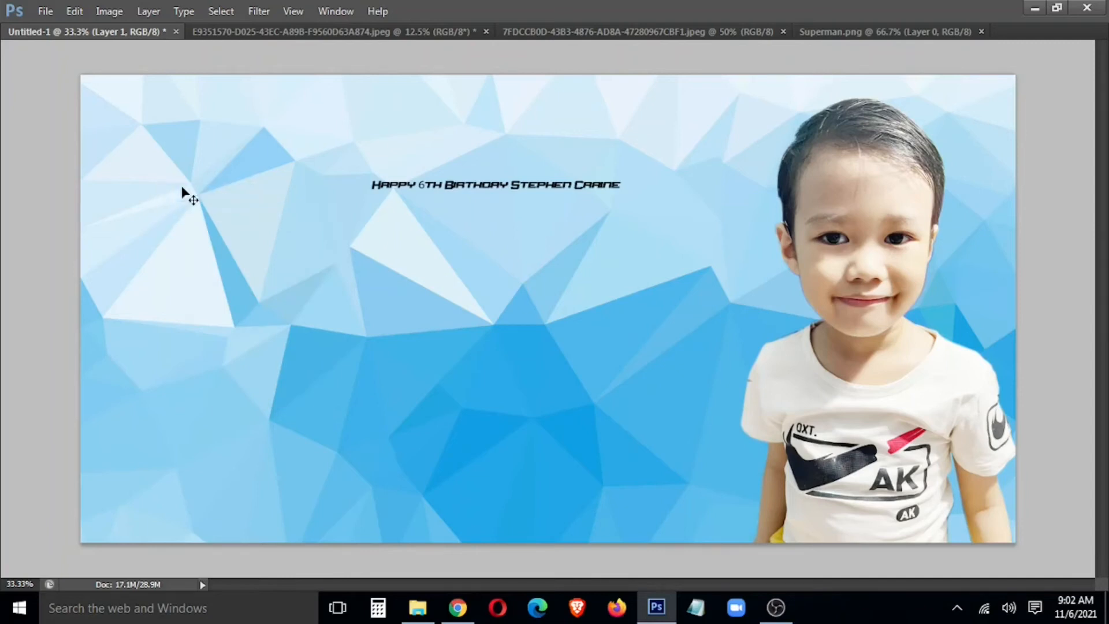
left_click_drag(87, 81, 1009, 536)
left_click_drag(94, 91, 1005, 528)
Step: Copy the border strip onto its own layer and shift its hue toward red
right_click(660, 368)
left_click(732, 197)
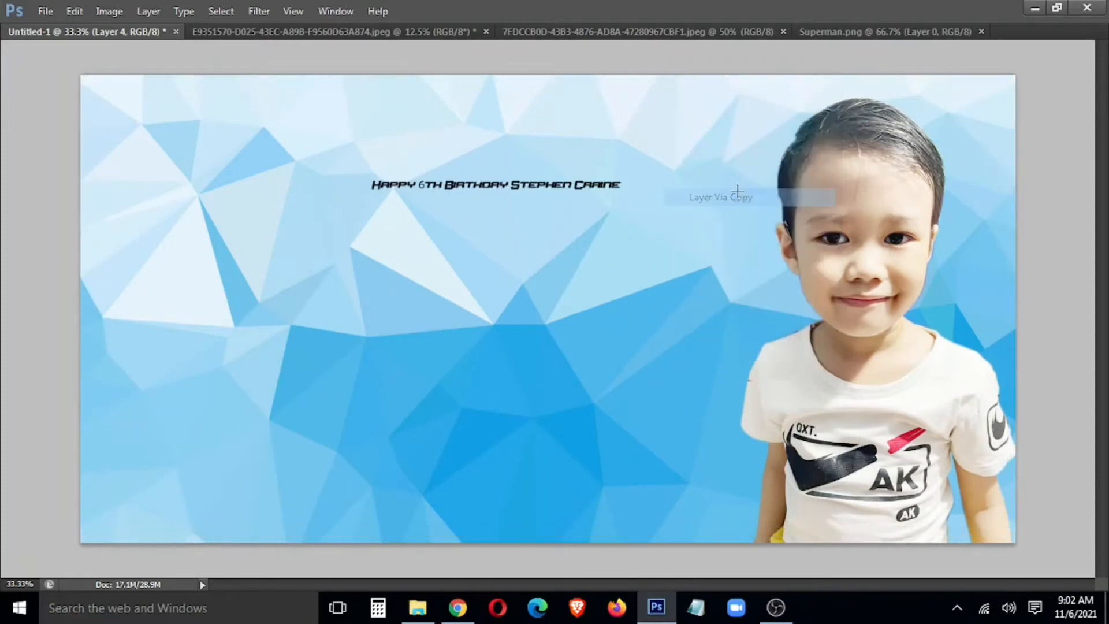
key("Tab")
key("Tab")
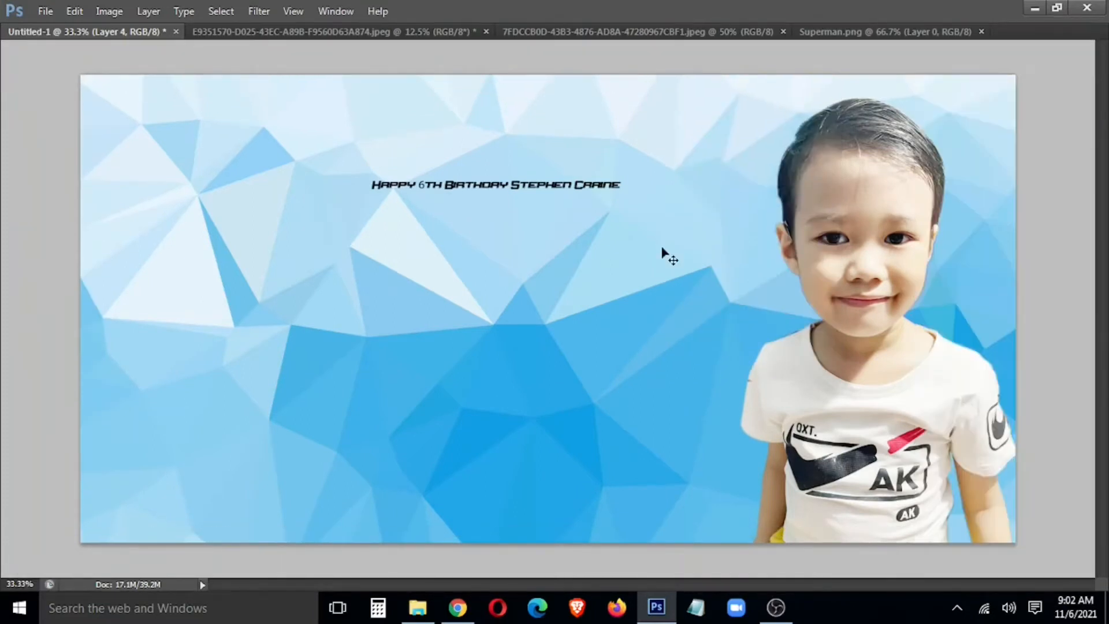
key("ctrl+u")
left_click_drag(667, 213, 741, 250)
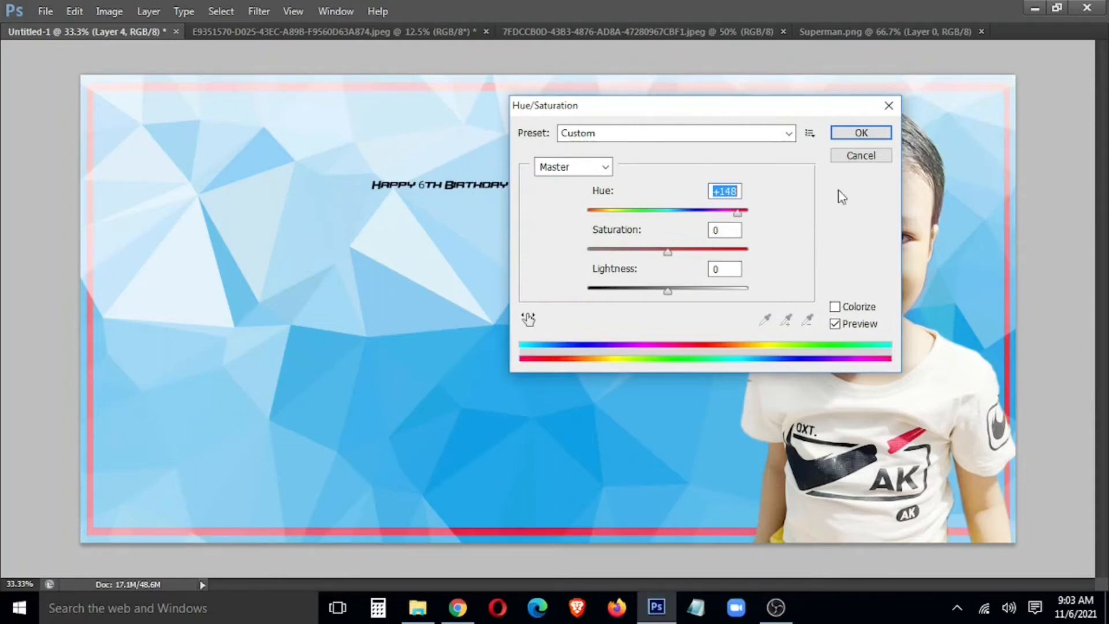
left_click(882, 136)
Step: Darken the red border with Curves and rotate the frame 180°
key("ctrl+m")
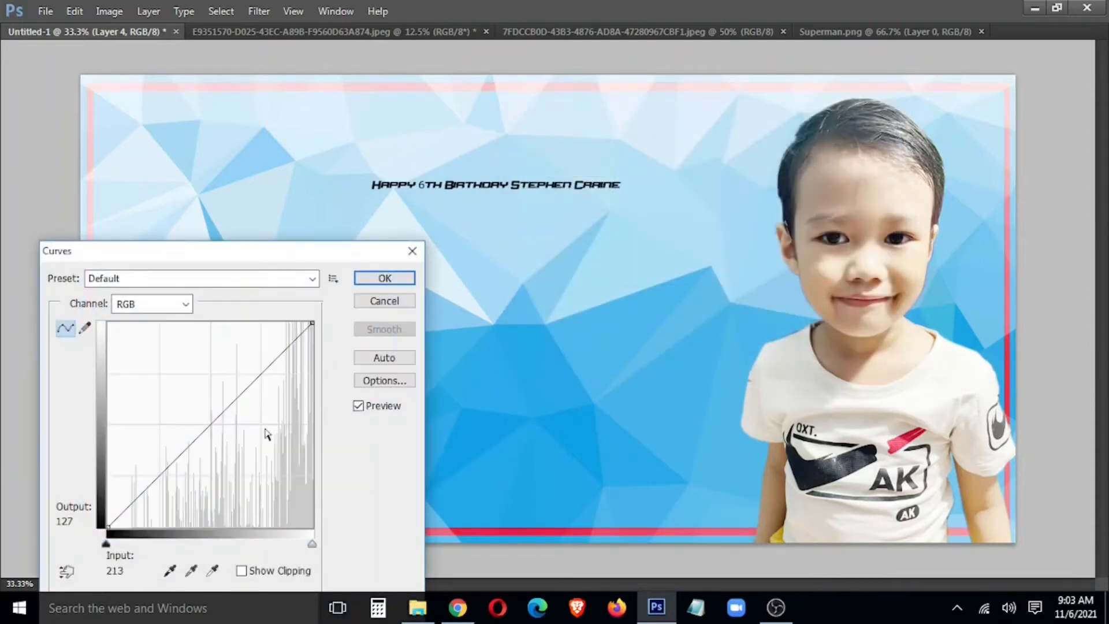
left_click_drag(219, 421, 254, 456)
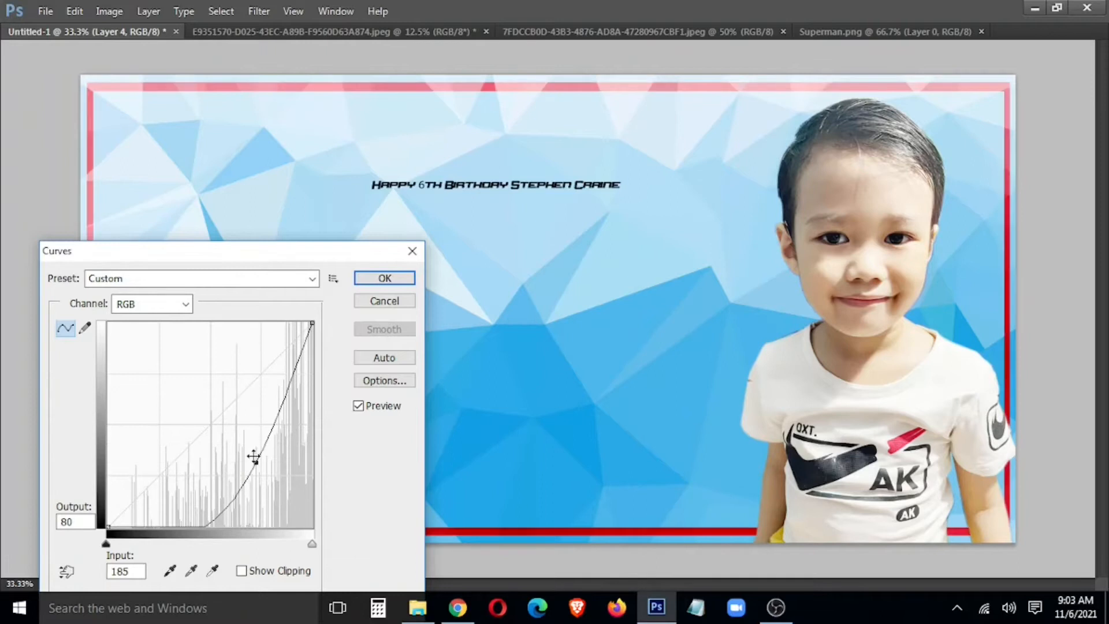
left_click(384, 279)
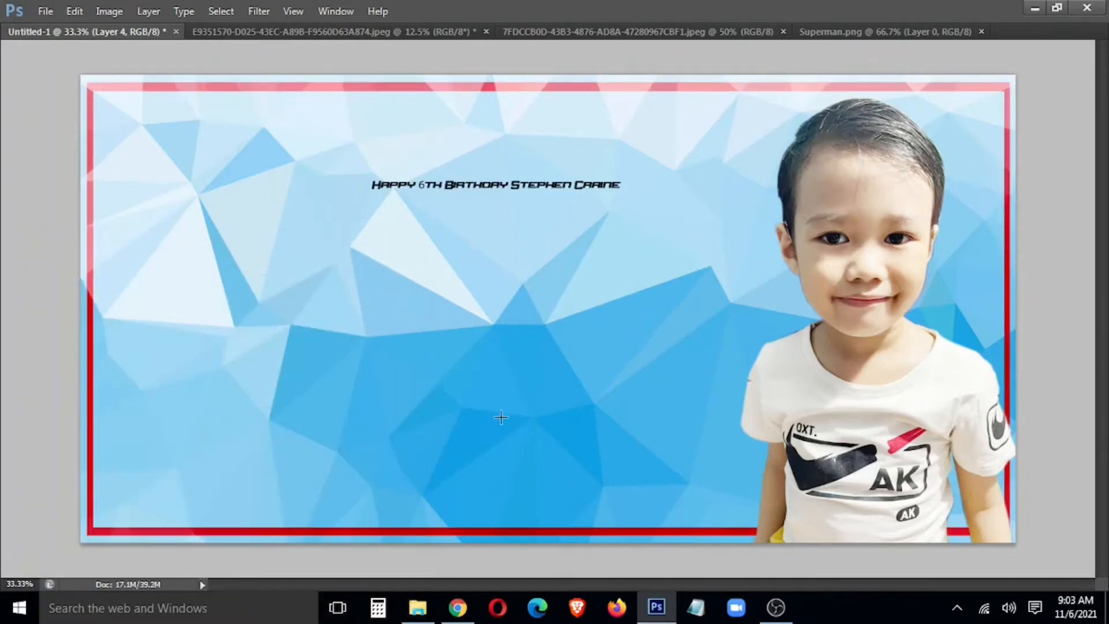
key("ctrl+t")
right_click(504, 401)
left_click(608, 312)
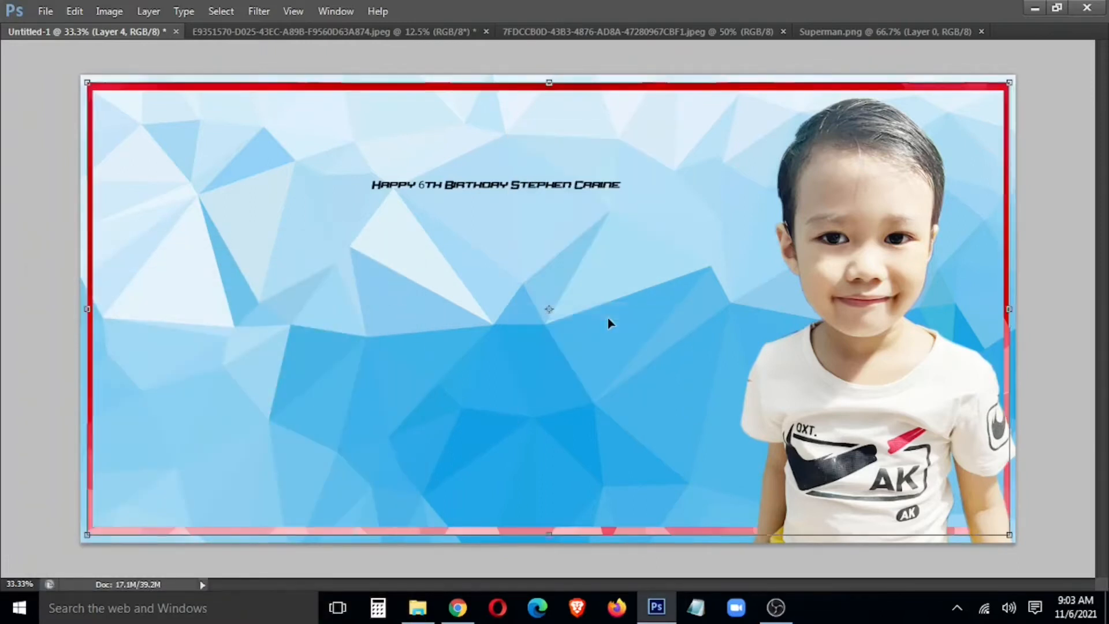
key("Return")
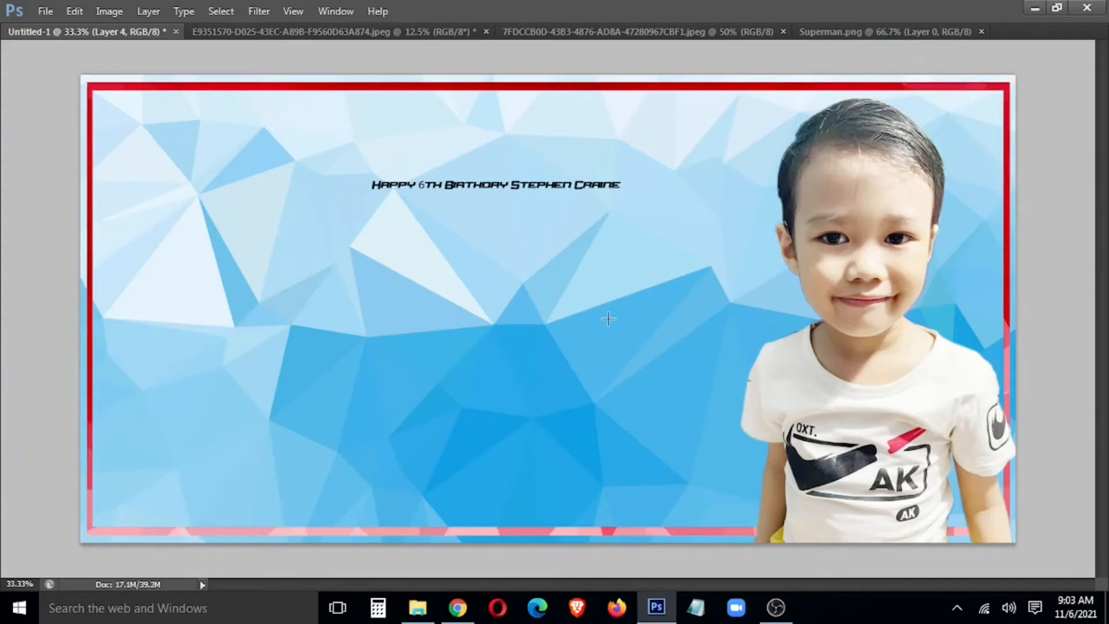
Step: Push the border's colour fully toward red with Color Balance
key("ctrl+m")
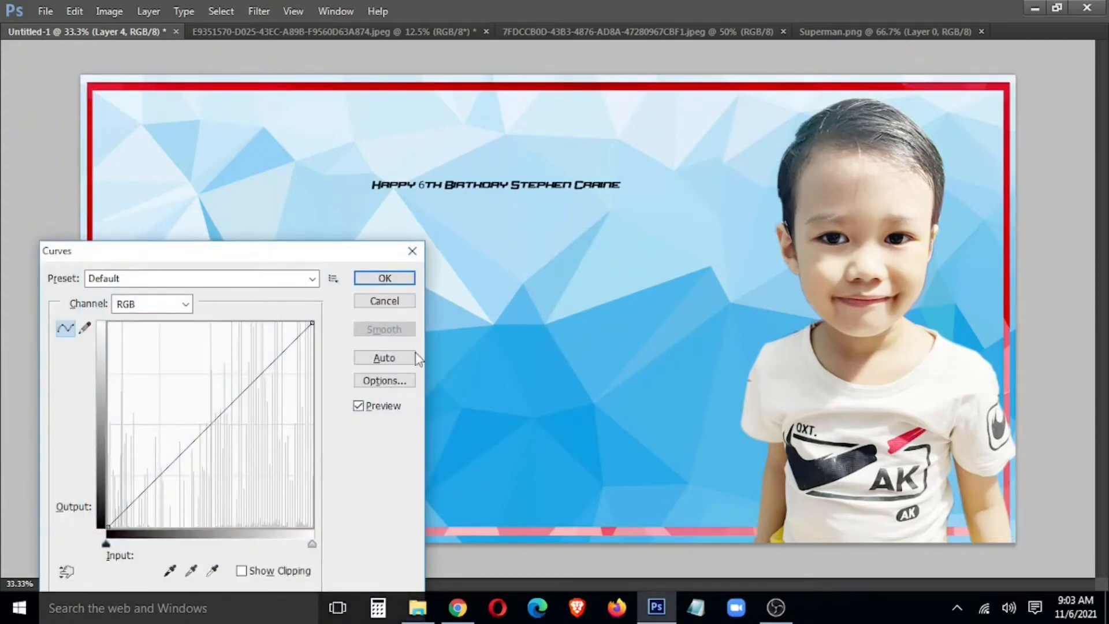
left_click(393, 278)
key("ctrl+b")
left_click_drag(224, 130, 301, 136)
left_click(416, 89)
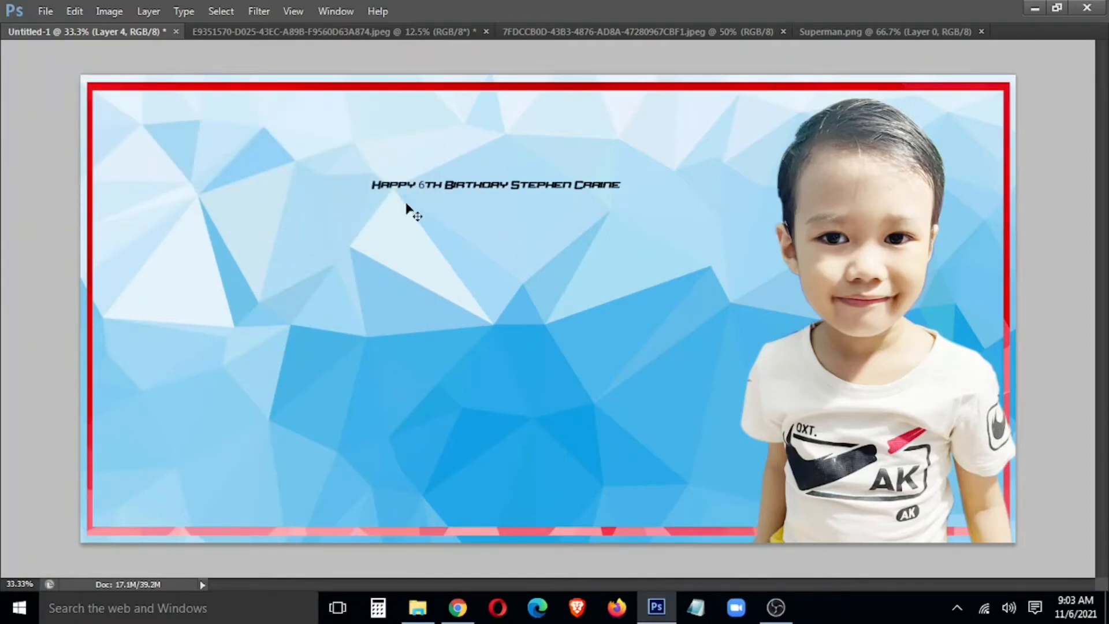
Step: Duplicate the birthday text lower on the banner and delete 'Happy 6th Birthday', keeping only the name
left_click_drag(469, 194, 181, 322)
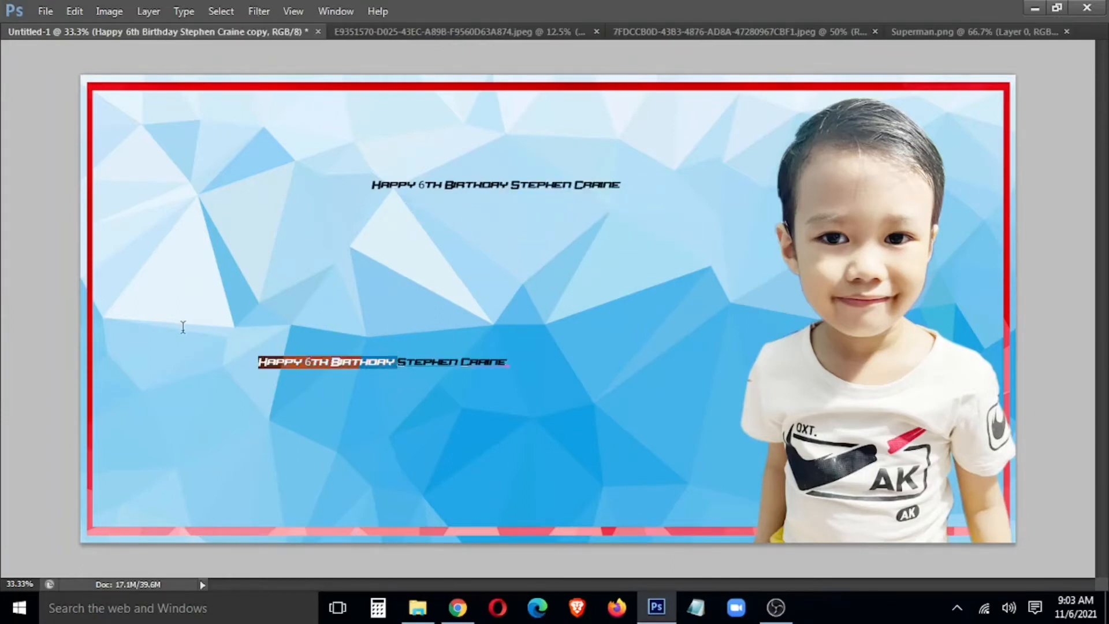
key("BackSpace")
left_click(445, 369)
key("ctrl+Return")
key("Tab")
Step: Change the name copy's font to Impact
left_click(438, 377)
key("ctrl+a")
left_click(134, 37)
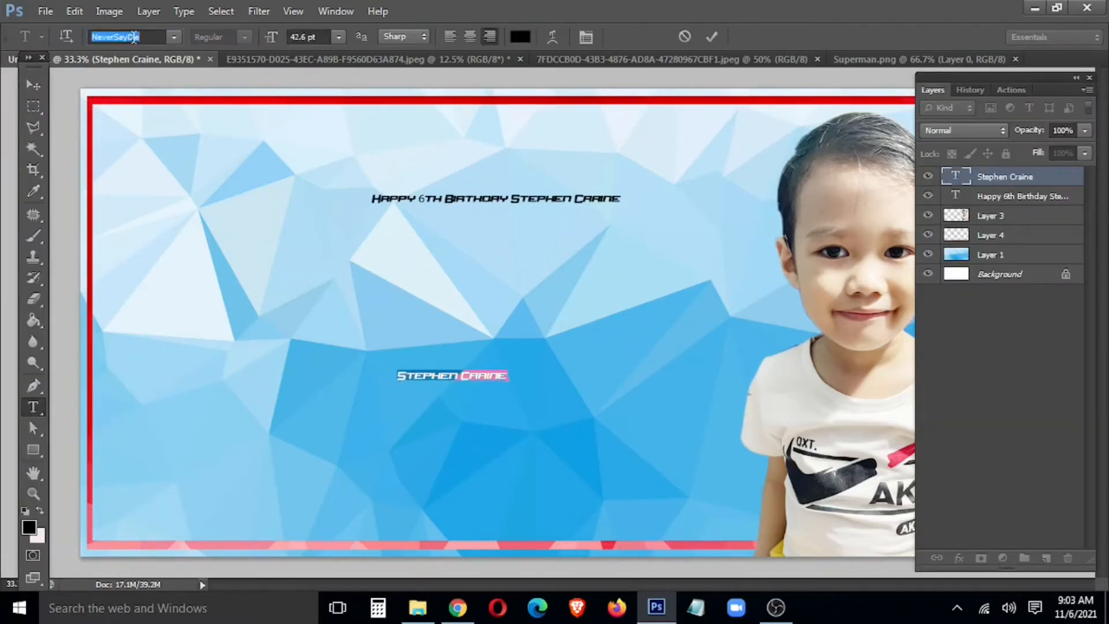
type("Impact")
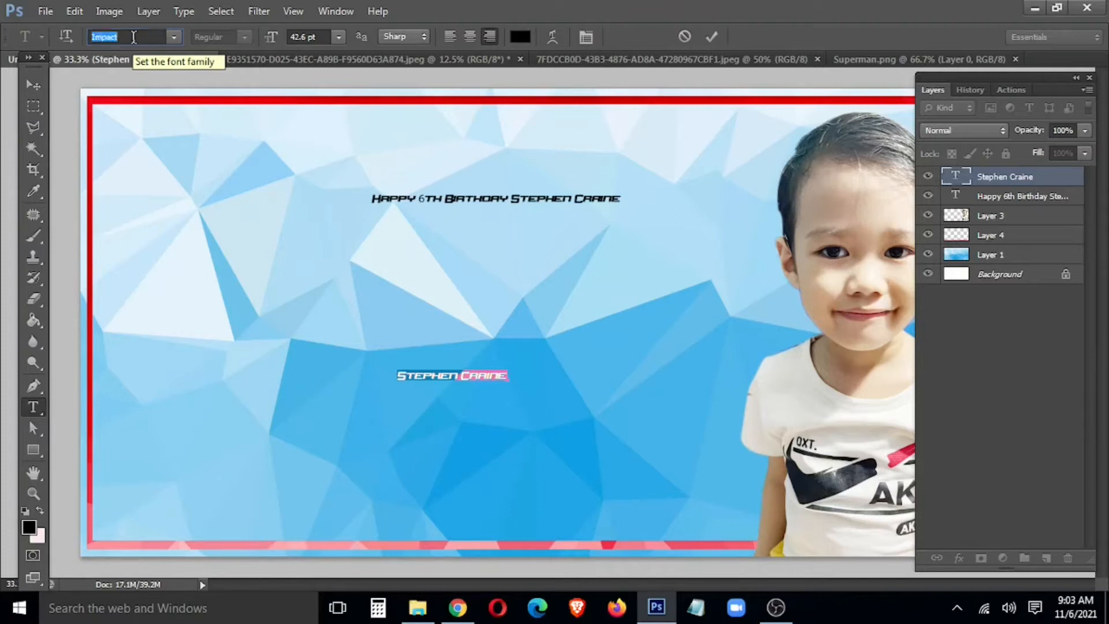
key("Return")
key("ctrl+Return")
key("v")
key("t")
Step: Retype the child's name in capital letters
left_click_drag(440, 375, 670, 413)
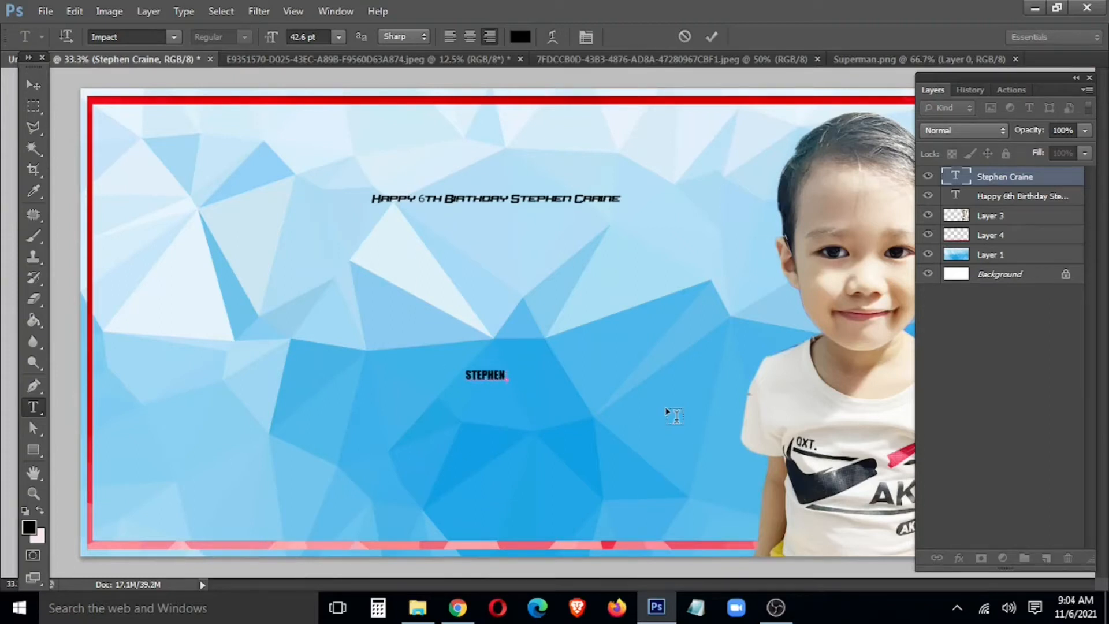
key("ctrl+Return")
key("v")
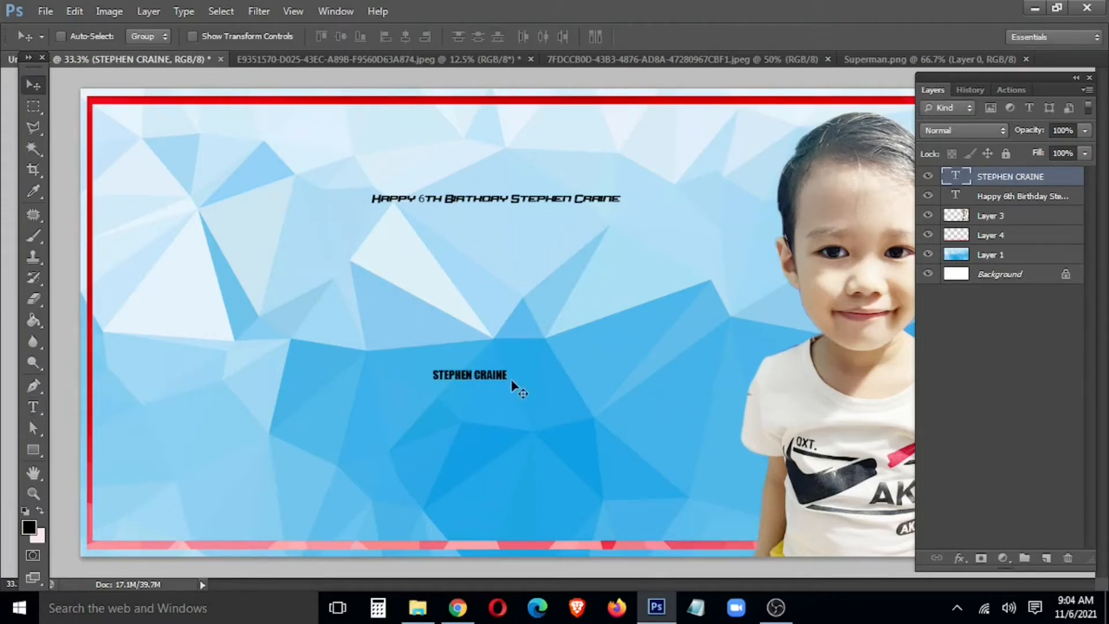
Step: Enlarge the name about 550% then 139% along the bottom, and Alt-drag a duplicate above it
key("ctrl+t")
left_click_drag(508, 383, 502, 508)
key("Return")
key("ctrl+t")
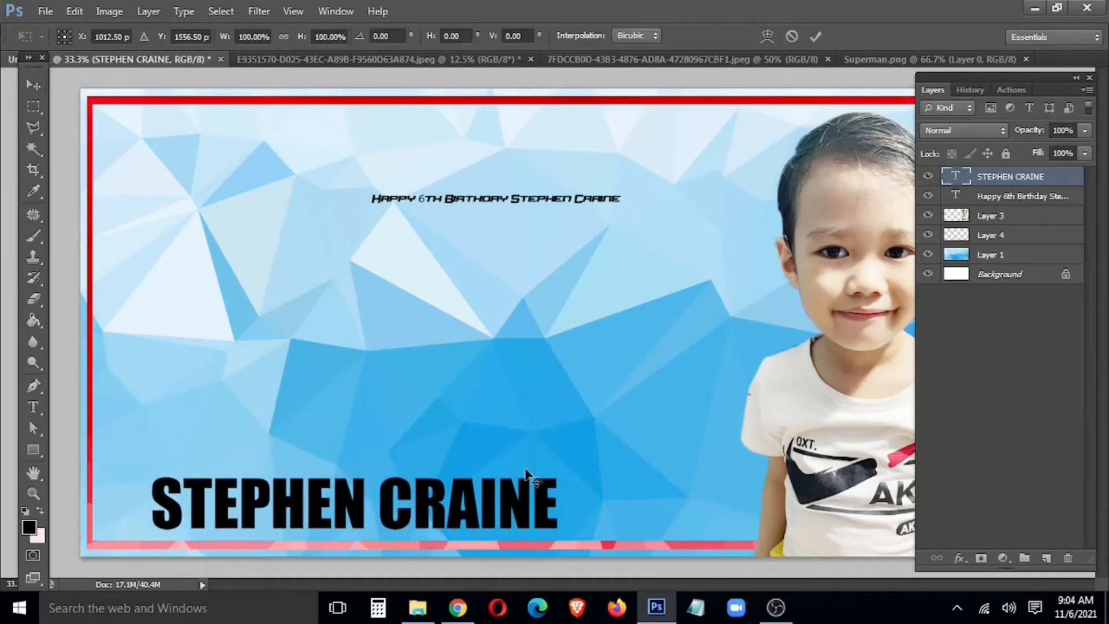
left_click_drag(557, 464, 685, 467)
key("Return")
key("ctrl+t")
key("Return")
left_click_drag(429, 471, 450, 328)
Step: Retype the copied name text as '6th' and move it up to the top of the banner
key("t")
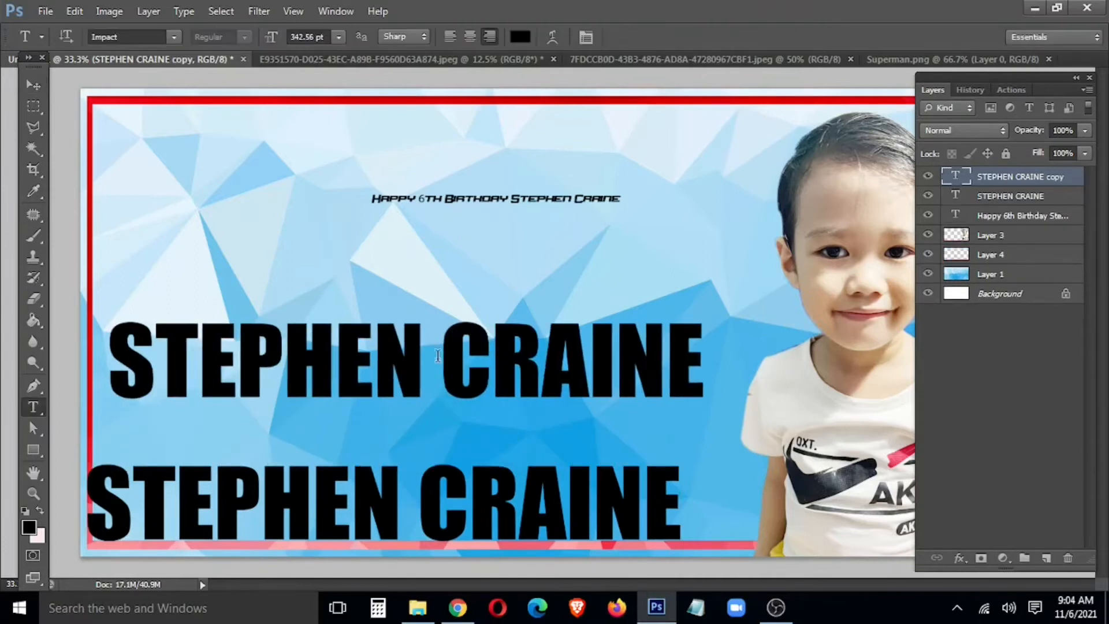
left_click(456, 371)
key("ctrl+a")
type("6th")
key("ctrl+Return")
key("v")
left_click_drag(460, 376, 409, 146)
Step: Move the original small birthday text down and retype it as 'Happy'
right_click(545, 202)
left_click(563, 211)
left_click_drag(542, 198, 532, 337)
key("t")
left_click(515, 345)
key("Escape")
left_click(518, 339)
key("ctrl+a")
type("Ha")
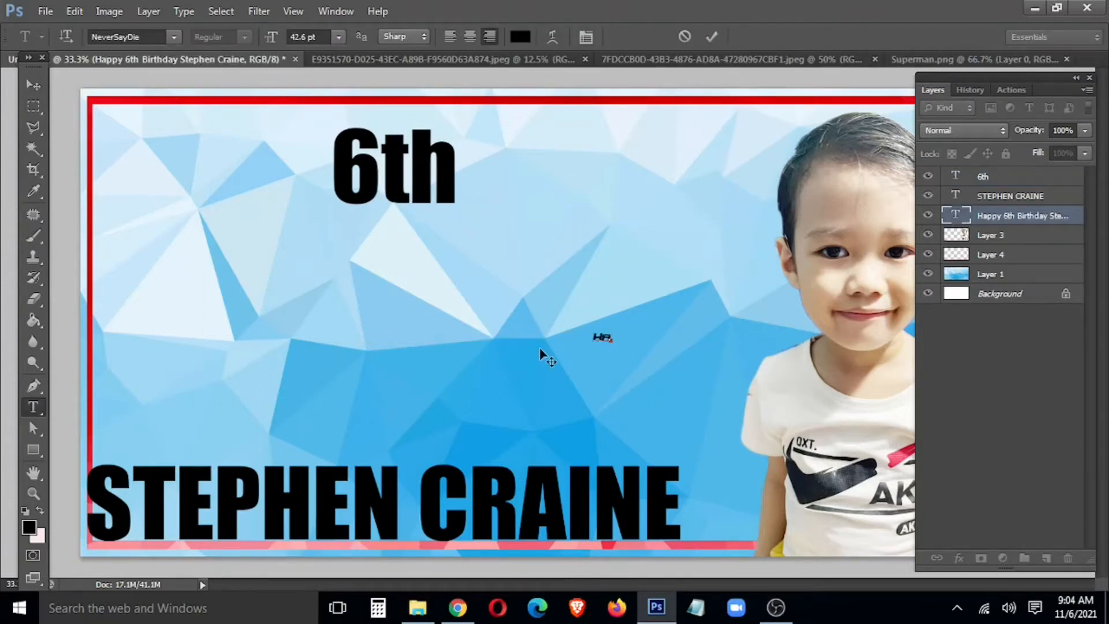
key("ctrl+Return")
Step: Enlarge the Happy text and place it to the left of 6th
key("ctrl+t")
left_click_drag(621, 350, 693, 381)
key("Return")
left_click_drag(538, 312, 168, 137)
Step: Duplicate Happy to the right of 6th, retype it as 'Birthday' and position it beside 6th
left_click_drag(221, 181, 572, 185)
key("t")
double_click(577, 185)
type("Birthday")
key("ctrl+Return")
key("v")
left_click_drag(584, 191, 658, 169)
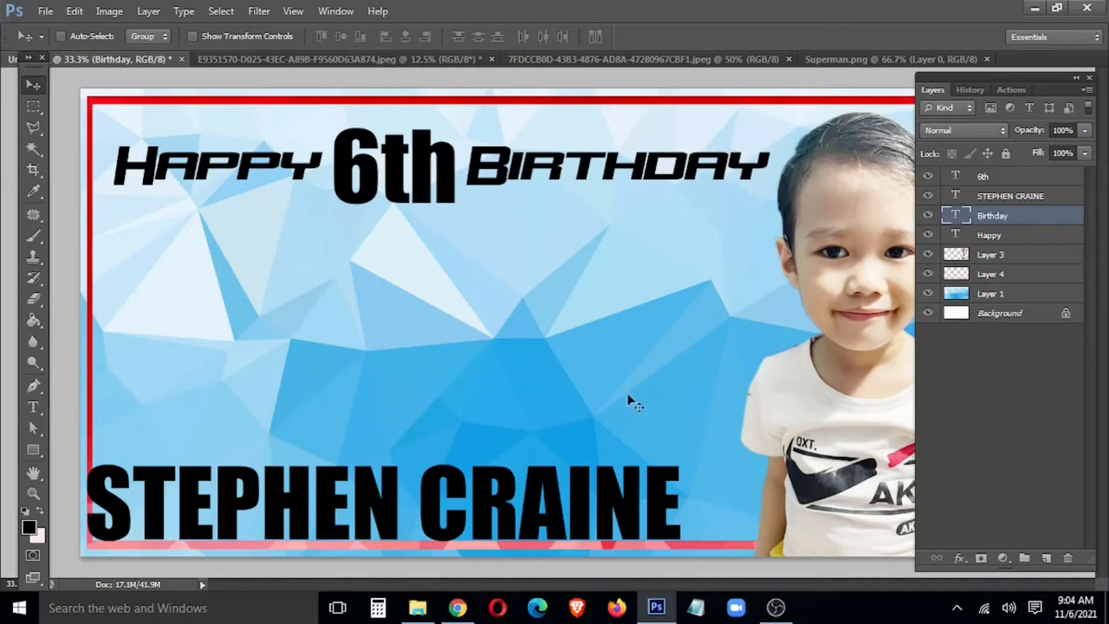
key("ctrl+t")
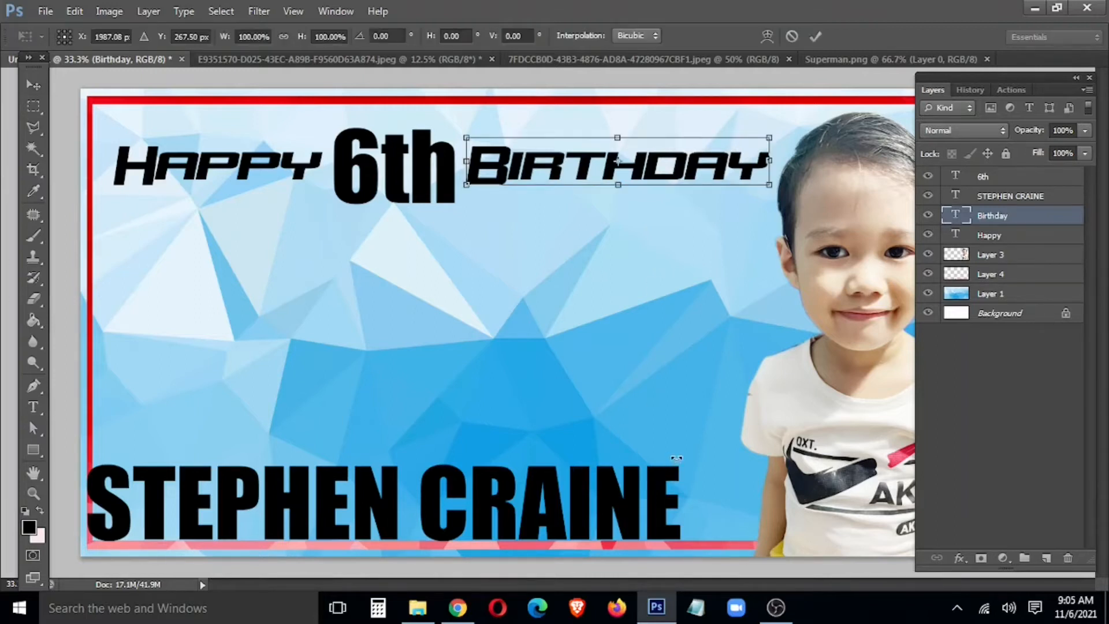
key("Return")
right_click(681, 463)
right_click(647, 483)
left_click(702, 492)
key("ctrl+t")
left_click_drag(682, 457, 735, 449)
key("Return")
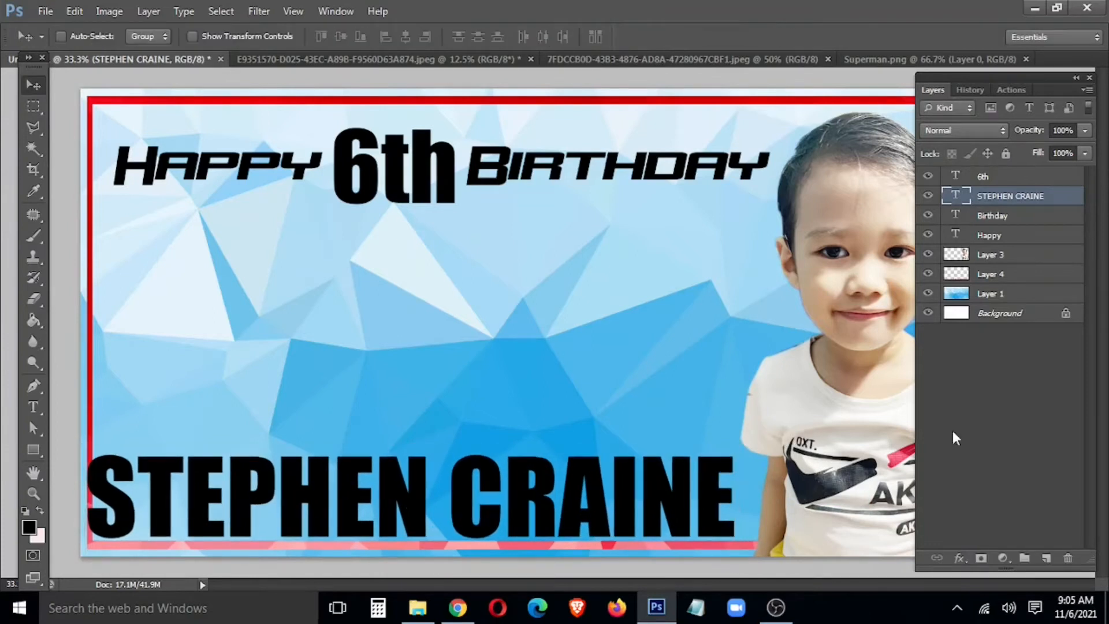
Step: Float the Superman.png image and drag the figure onto the birthday banner
left_click(340, 61)
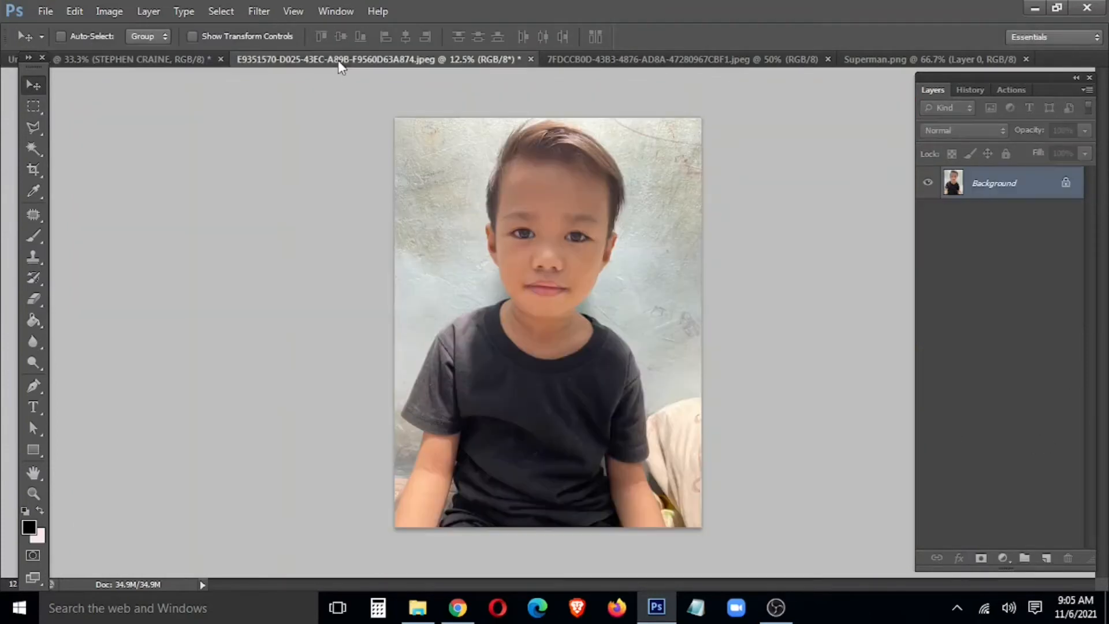
left_click(580, 58)
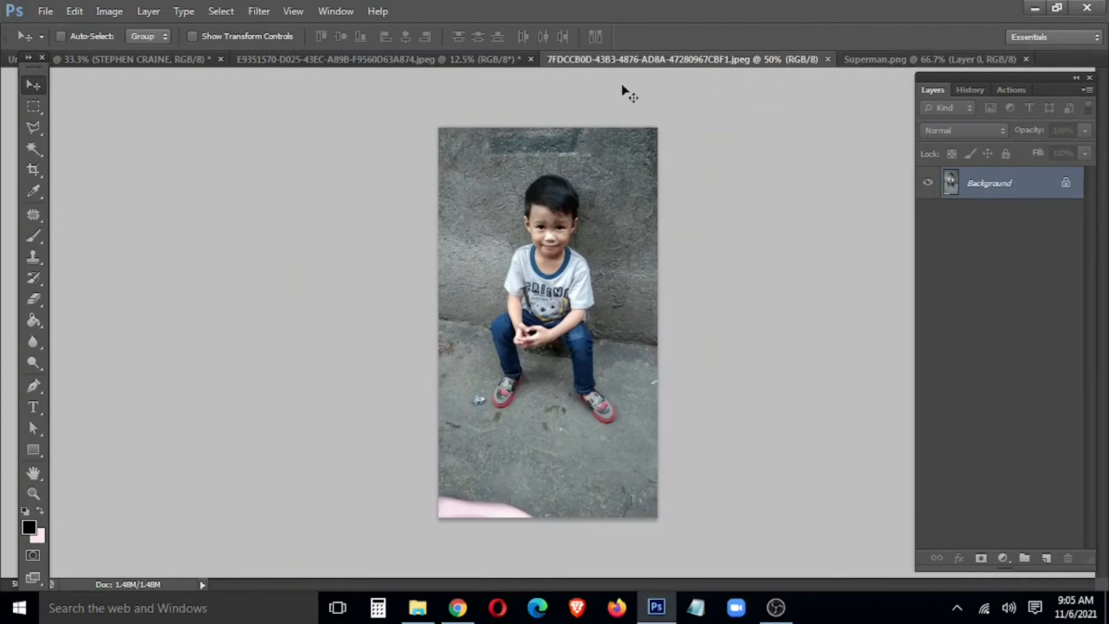
left_click(877, 58)
left_click_drag(877, 57, 259, 302)
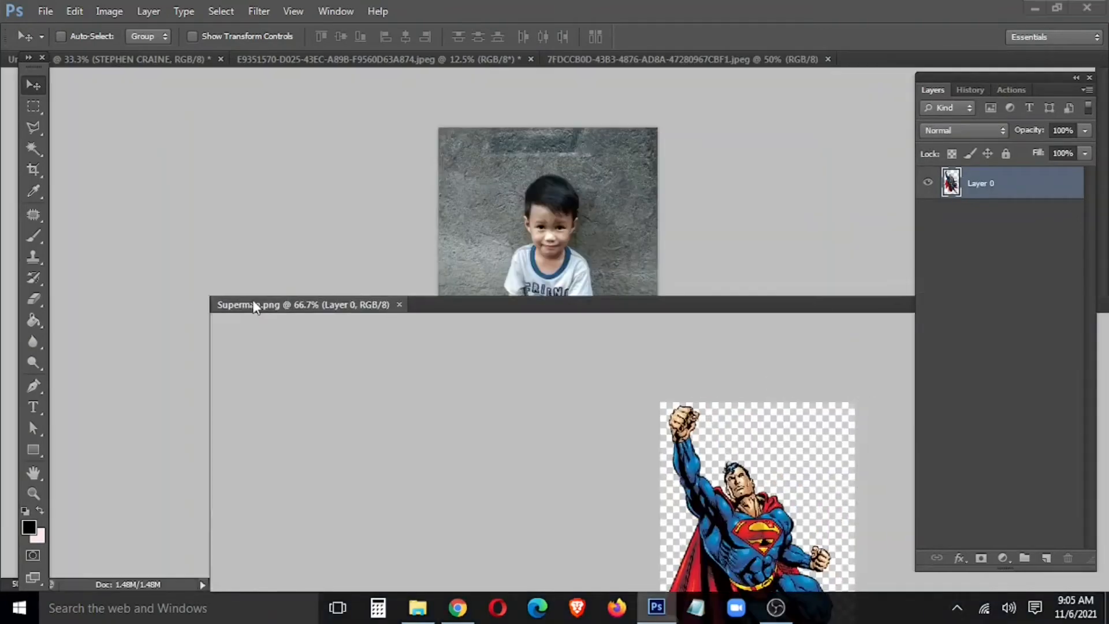
left_click(123, 60)
left_click_drag(284, 399, 563, 266)
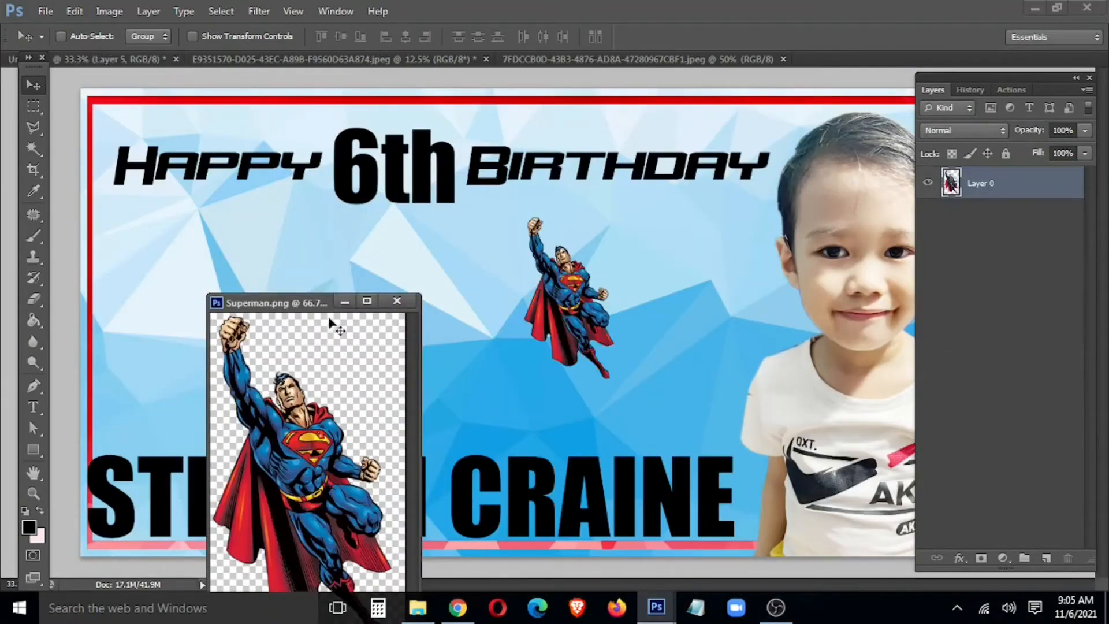
left_click(397, 301)
Step: Scale Superman up, move it right, and place Layer 5 behind the boy's photo Layer 4
key("ctrl+t")
left_click_drag(613, 379, 869, 572)
left_click_drag(717, 504, 811, 421)
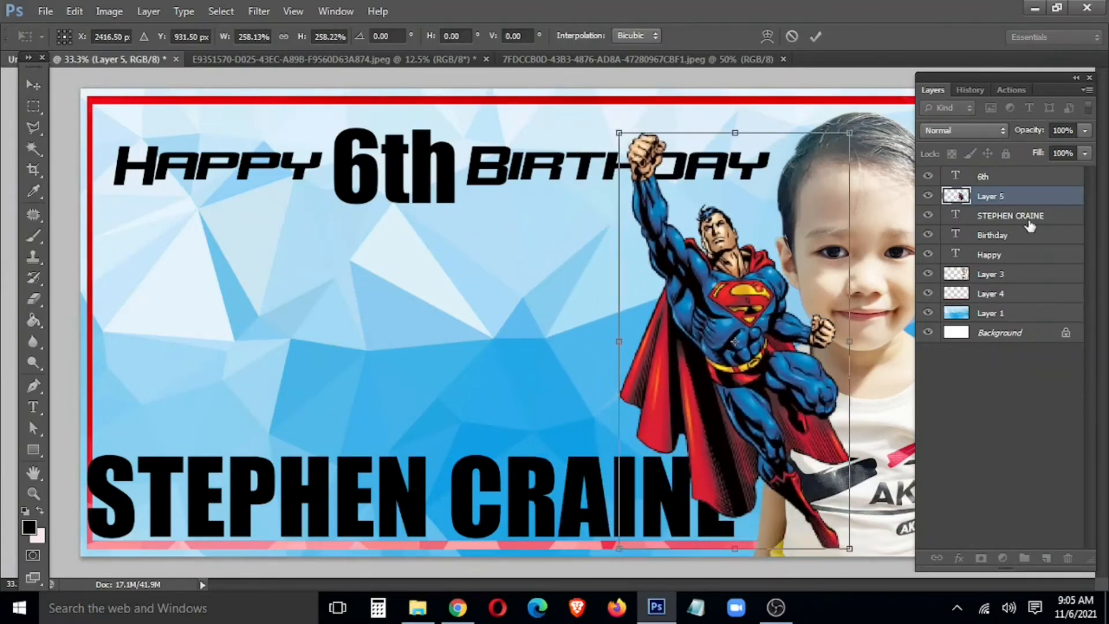
key("Return")
left_click_drag(1015, 197, 952, 313)
mouse_move(729, 294)
left_mouse_down()
mouse_move(743, 339)
mouse_move(738, 277)
left_mouse_up()
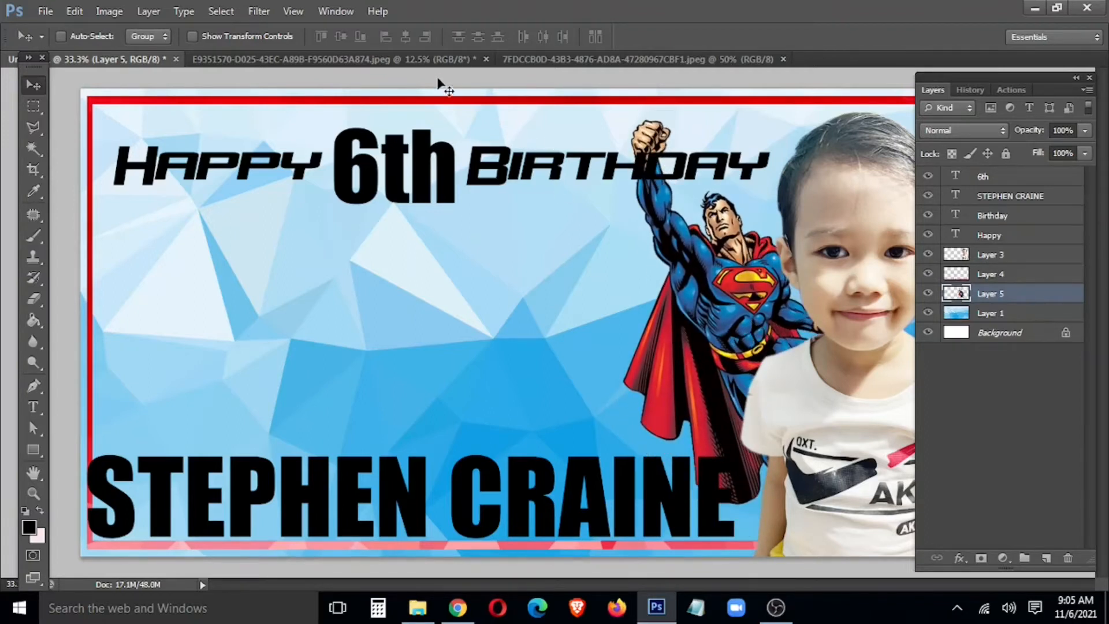
Step: Look over the close-up and concrete boy photos, then return to the banner
left_click(407, 58)
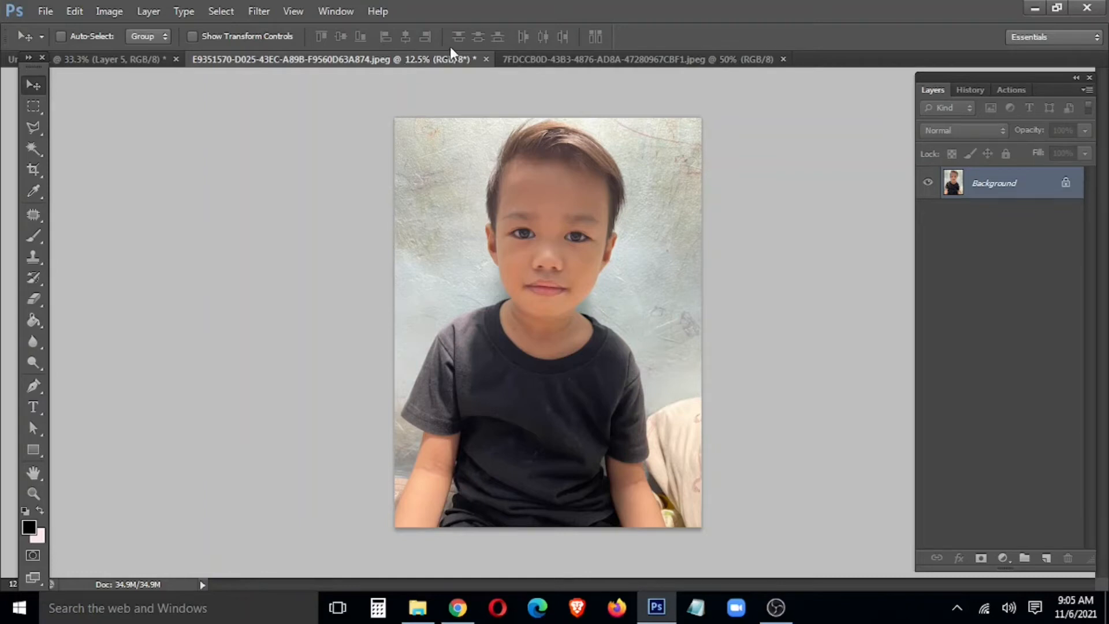
left_click(564, 59)
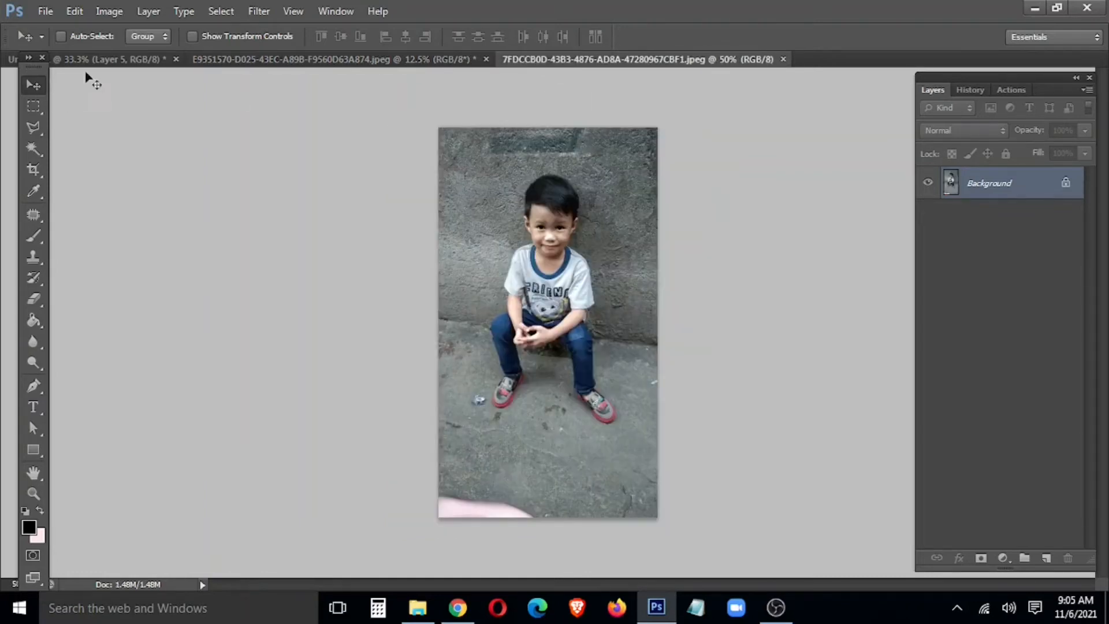
left_click(101, 59)
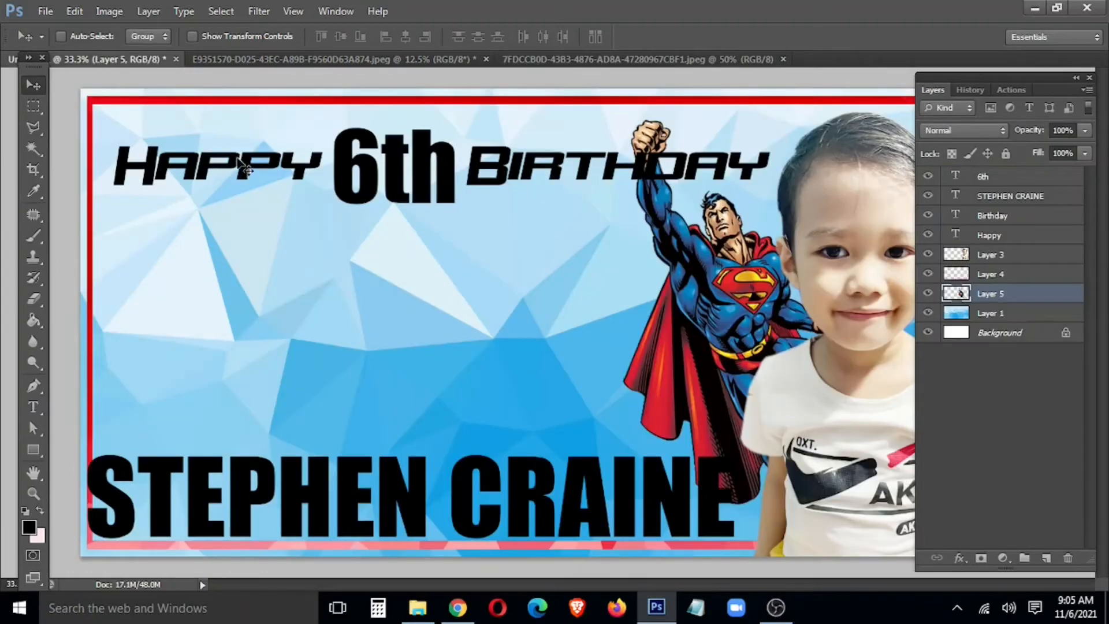
right_click(372, 517)
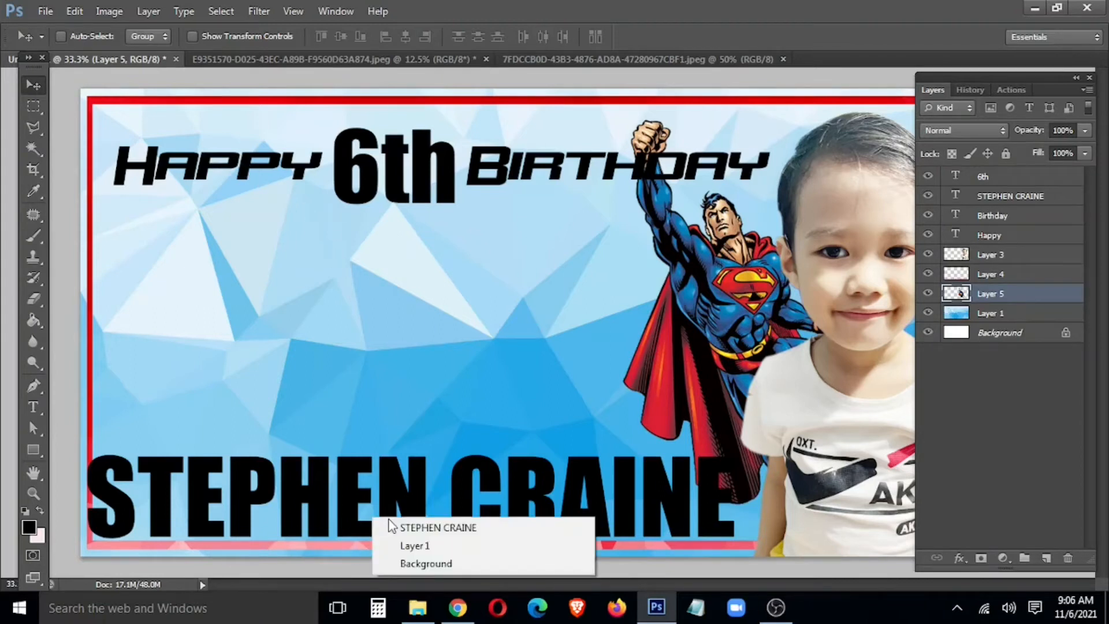
left_click(393, 527)
right_click(1005, 199)
left_click(823, 92)
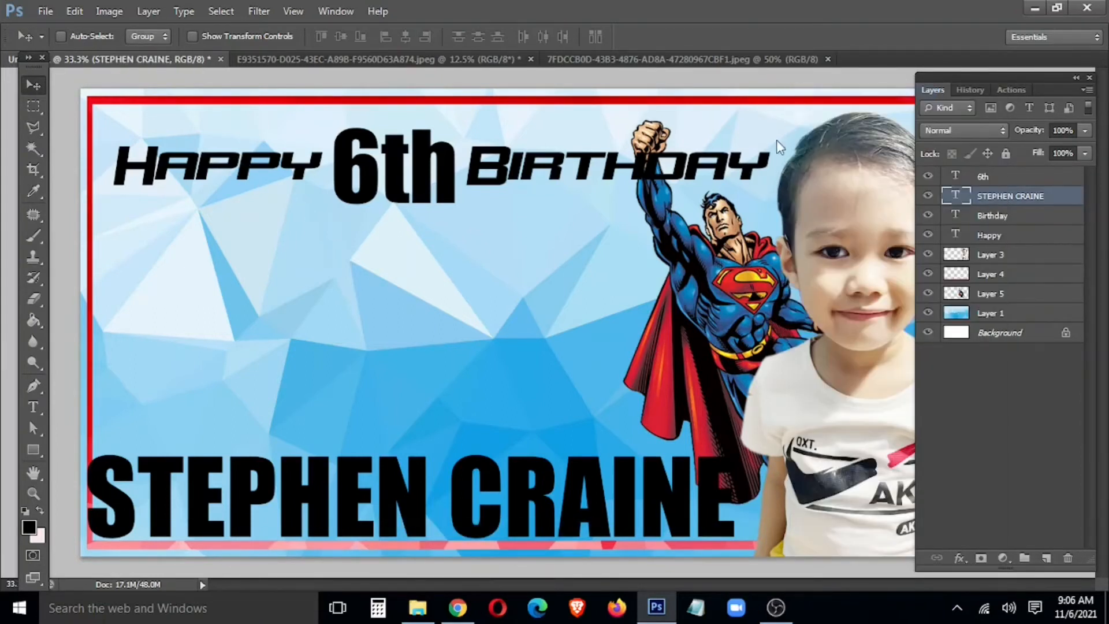
left_click_drag(254, 352, 543, 20)
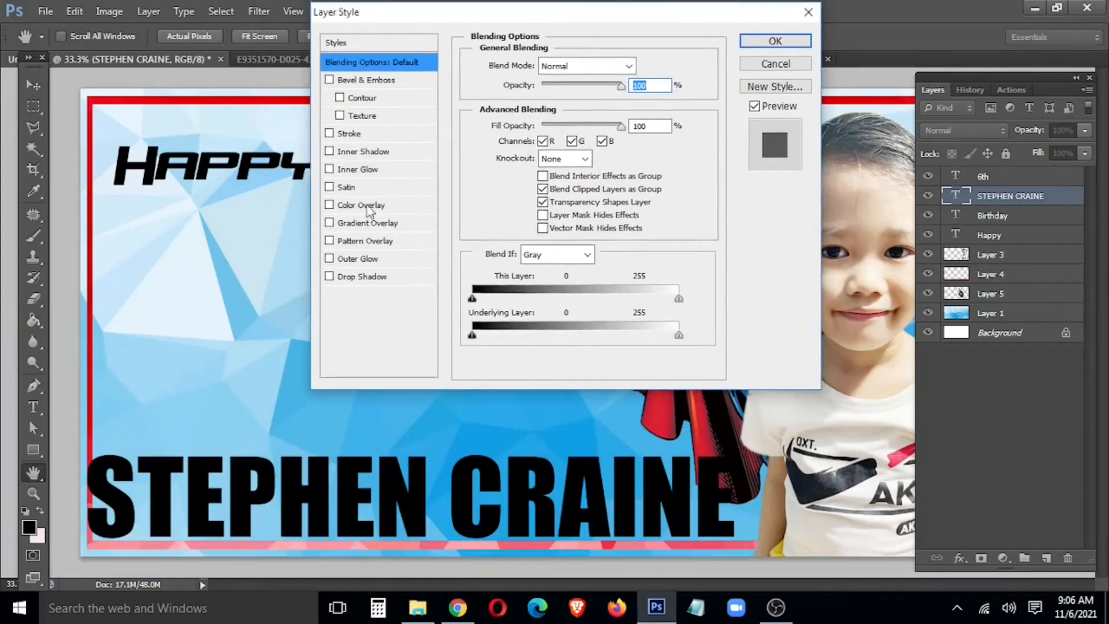
Step: Add a Gradient Overlay to the name and set the gradient's left colour to navy
left_click(364, 207)
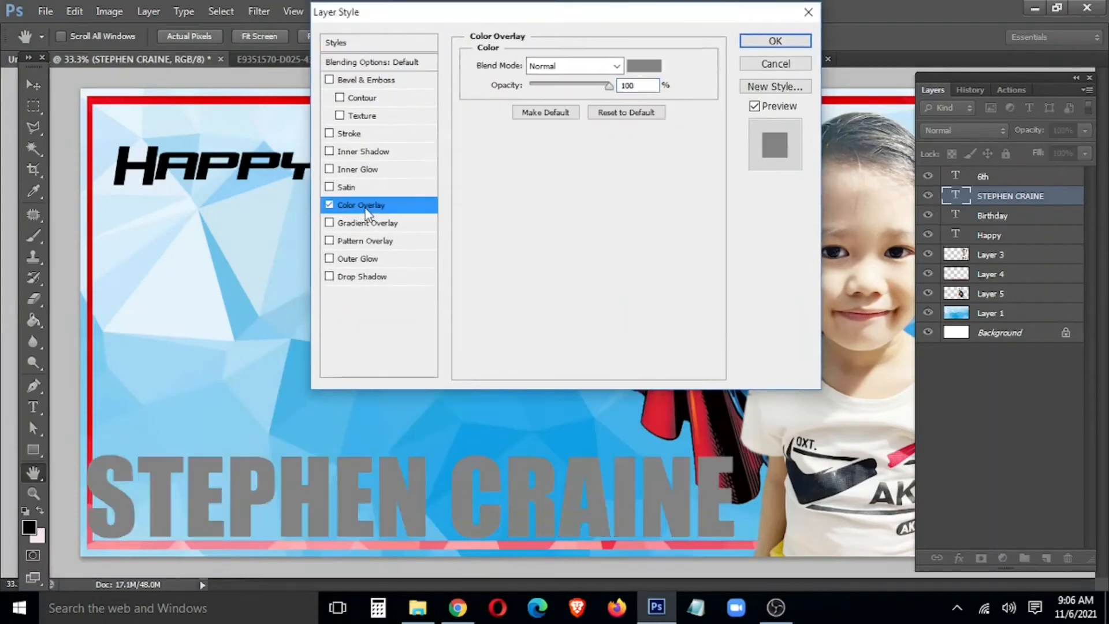
left_click(329, 206)
left_click(329, 223)
left_click(370, 224)
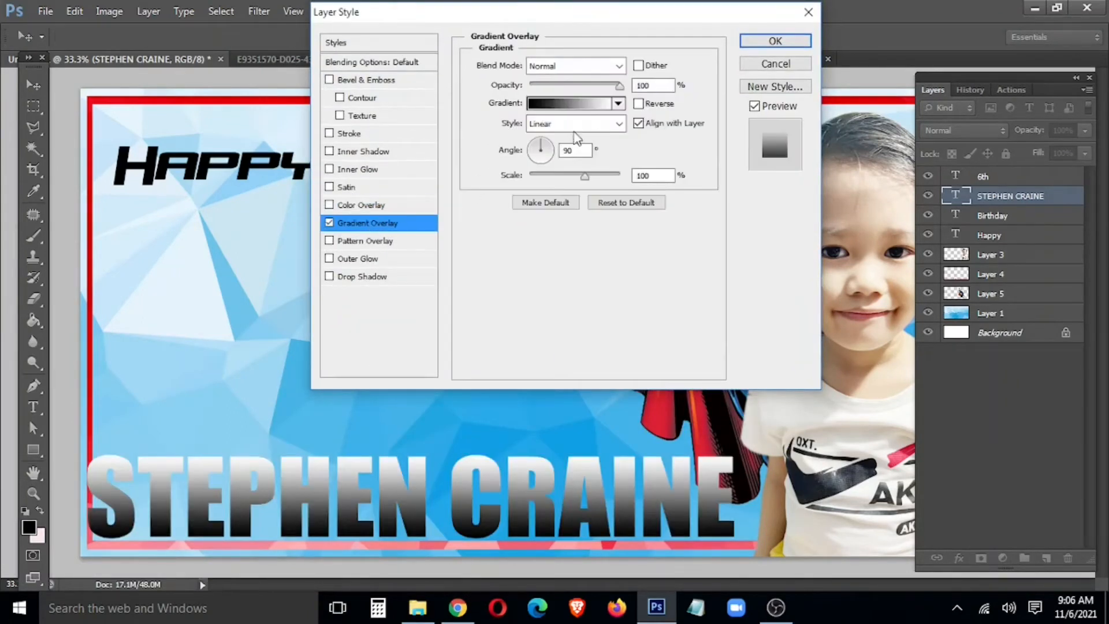
left_click(569, 103)
double_click(604, 447)
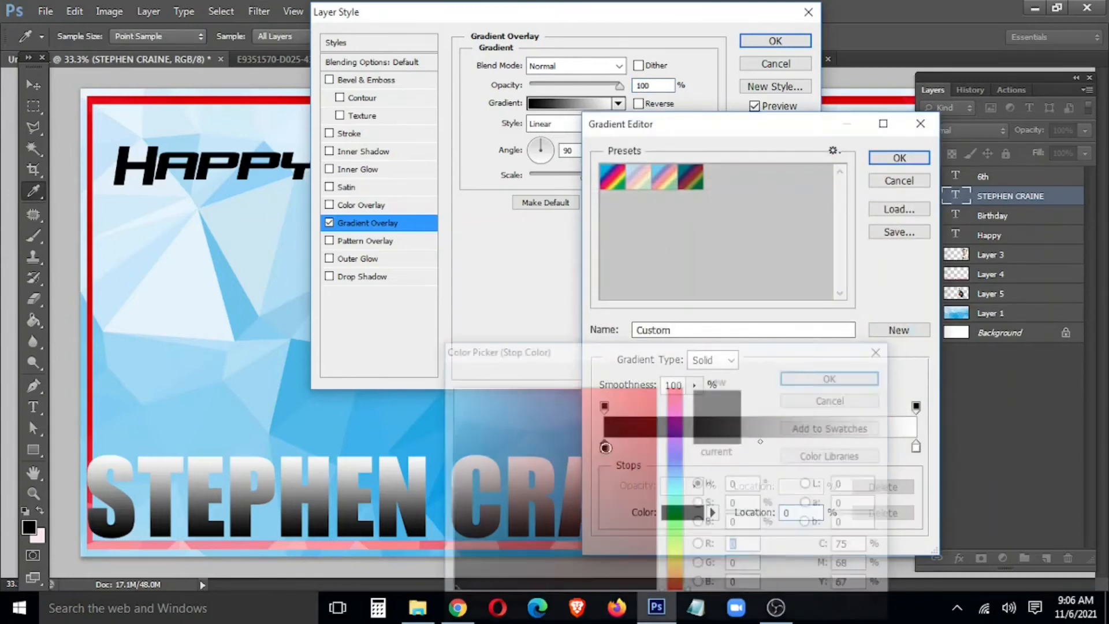
left_click(670, 454)
left_click(655, 479)
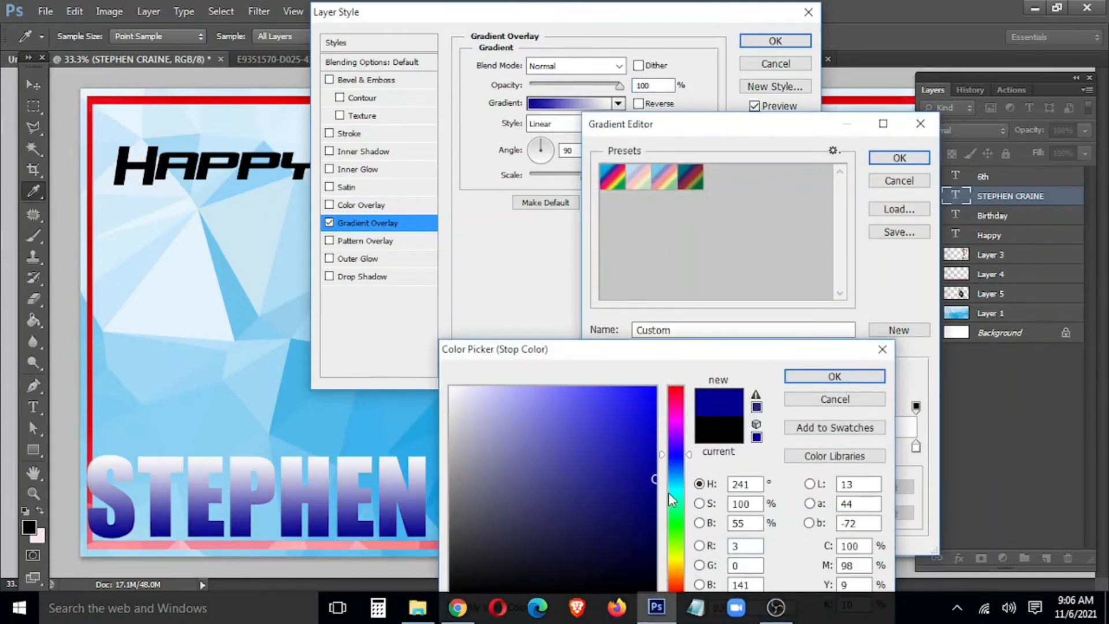
left_click_drag(655, 479, 642, 534)
left_click(833, 380)
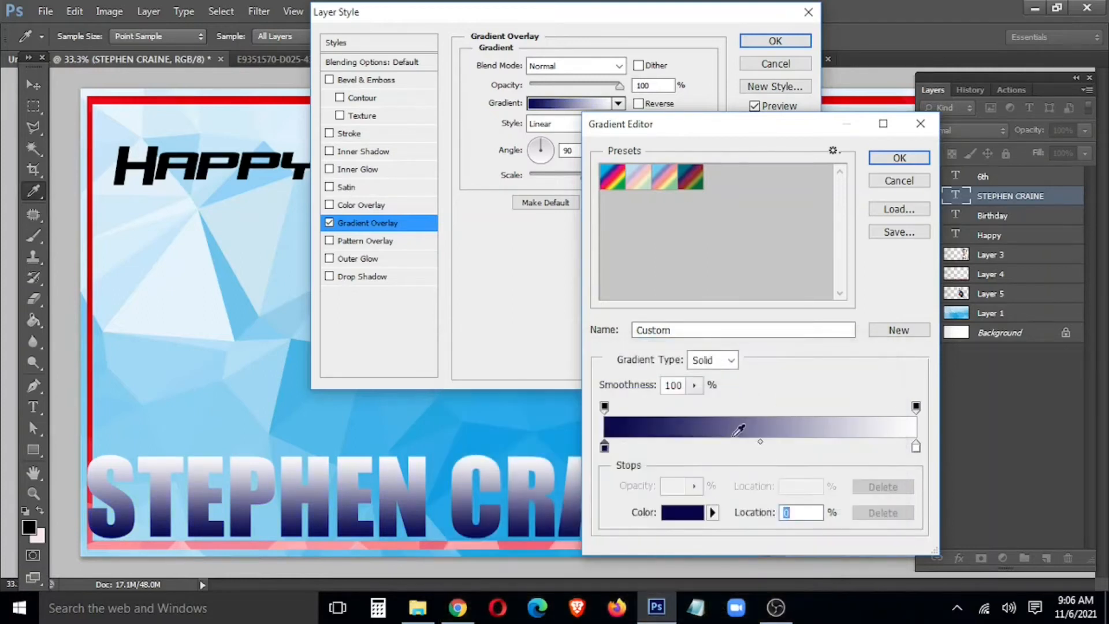
Step: Set the gradient's right colour to bright pure blue and accept the navy-to-blue gradient
double_click(916, 447)
left_click(674, 460)
left_click(655, 387)
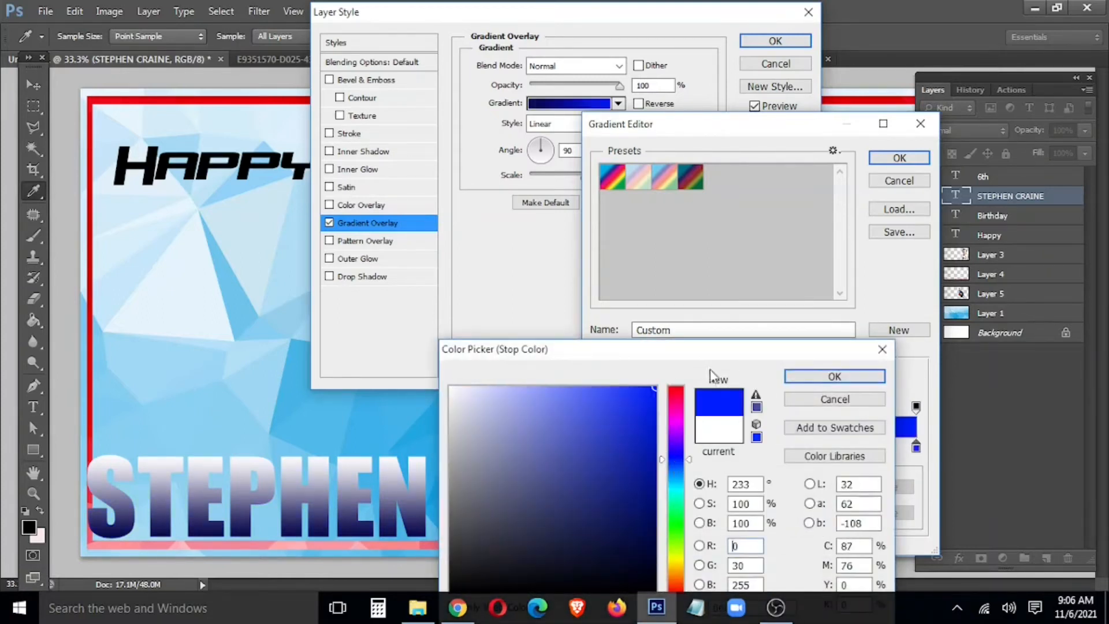
left_click(854, 376)
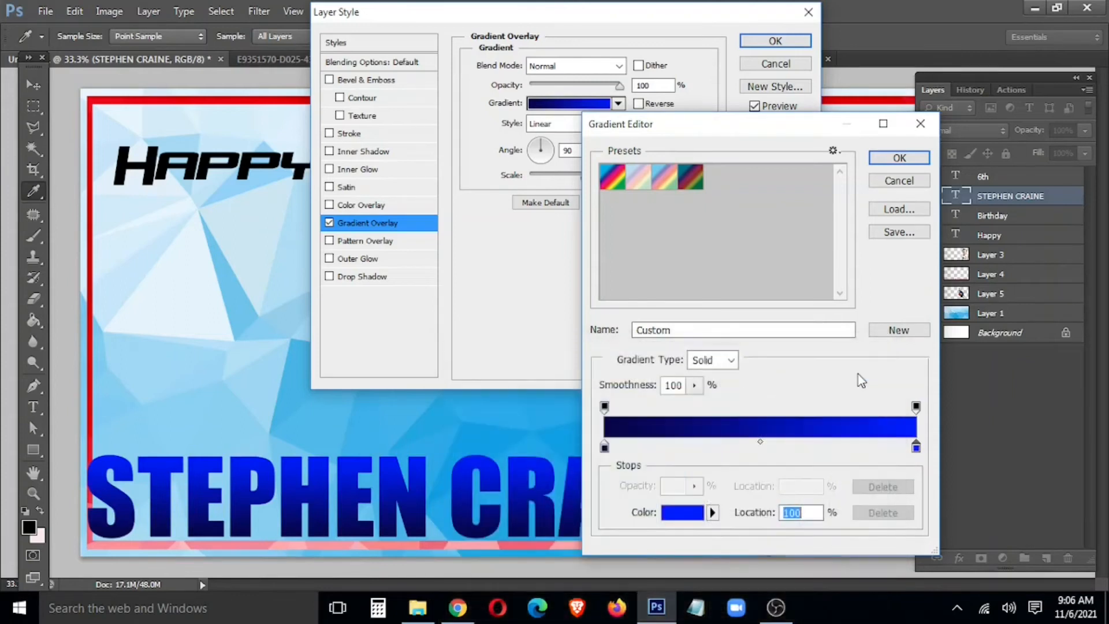
left_click(899, 158)
Step: Add Bevel & Emboss with increased depth and size
left_click(359, 81)
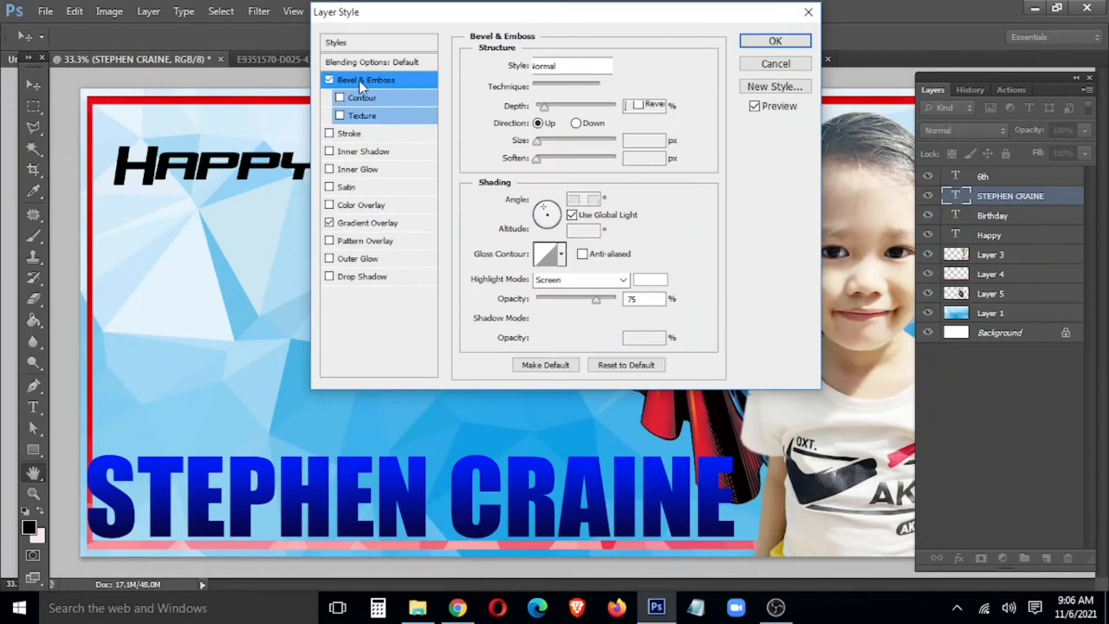
left_click(556, 107)
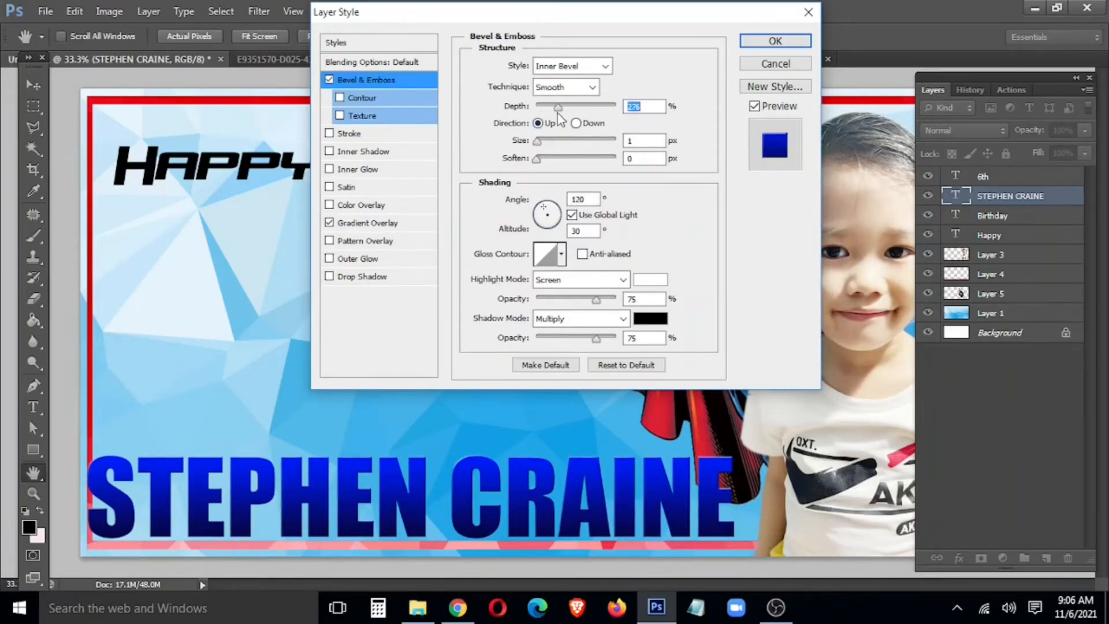
left_click_drag(545, 142, 546, 146)
Step: Add a 7 px pure yellow Stroke outline to the name
left_click(375, 134)
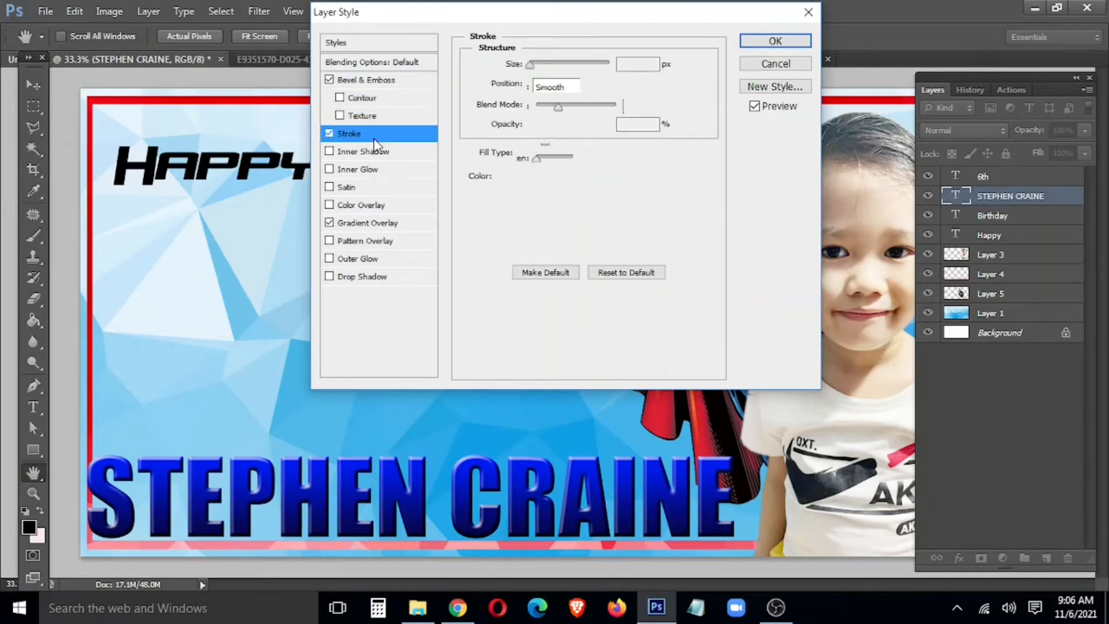
left_click(513, 178)
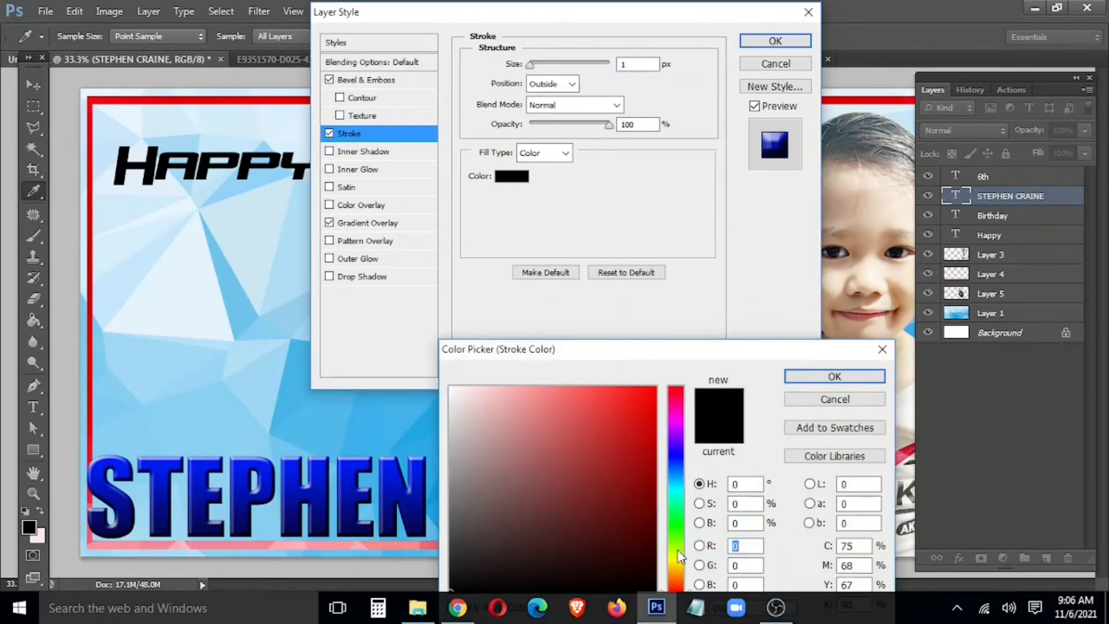
left_click(679, 560)
left_click_drag(579, 495, 649, 344)
left_click(834, 376)
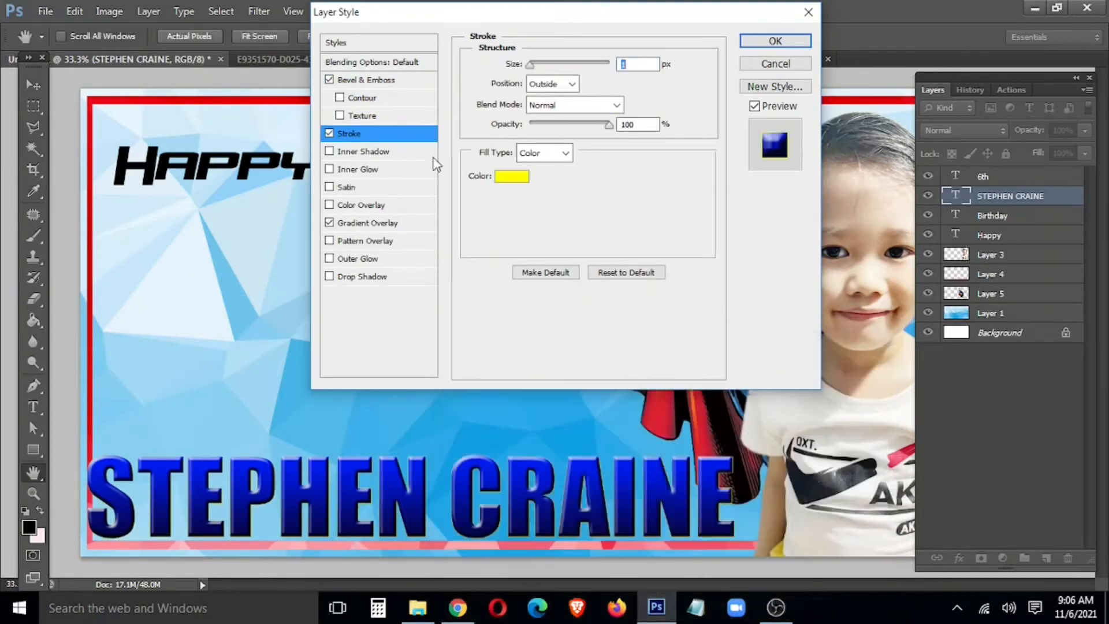
left_click_drag(530, 66, 535, 69)
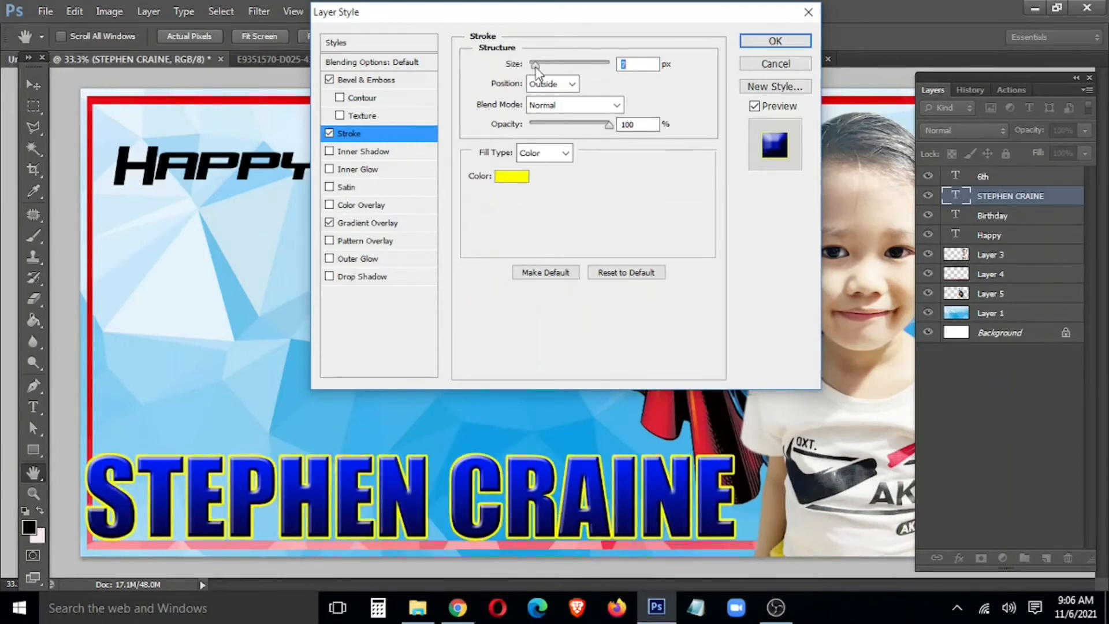
Step: Add an Outer Glow with wider spread and size, then apply the styles
left_click(381, 259)
left_click_drag(531, 190, 585, 208)
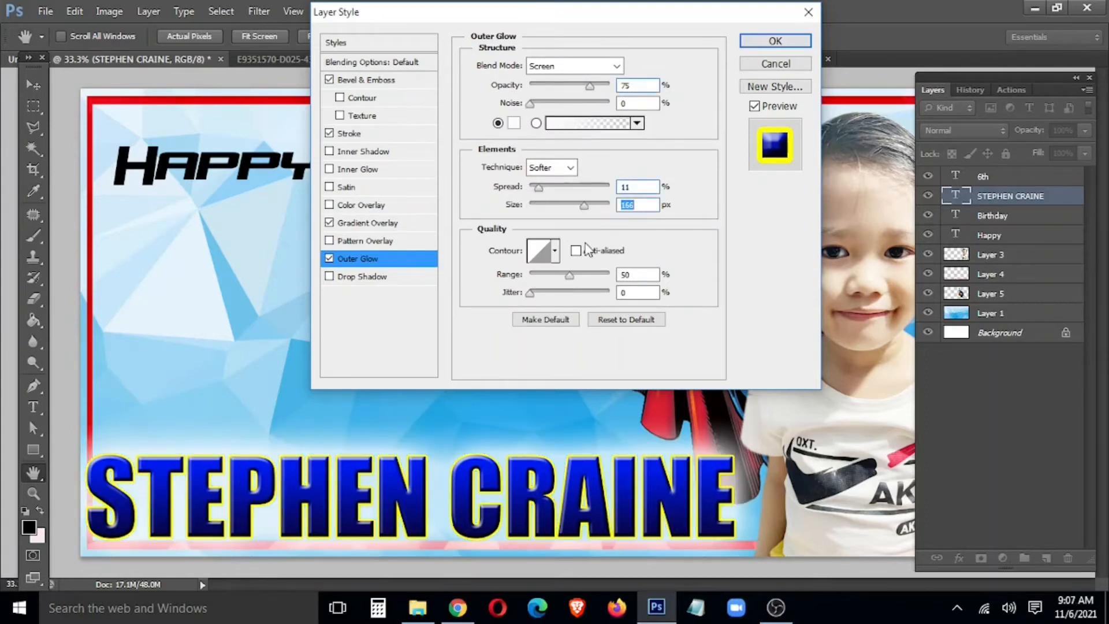
left_click(774, 41)
Step: Reopen the name's Layer Style to confirm the yellow stroke colour, then close it
right_click(991, 229)
left_click(866, 88)
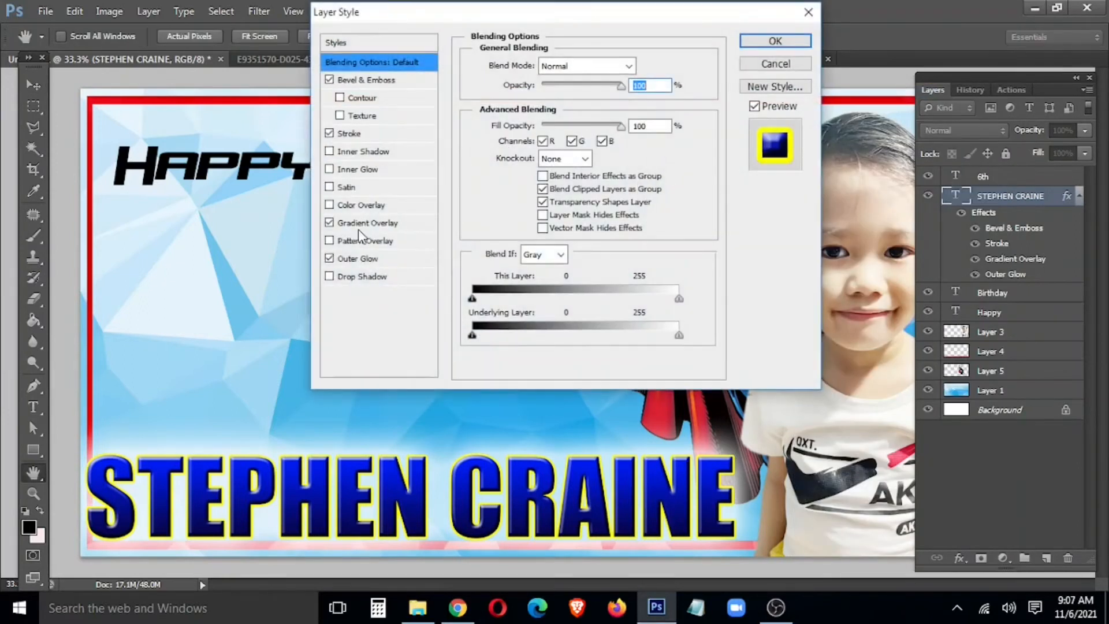
left_click(350, 134)
left_click(511, 176)
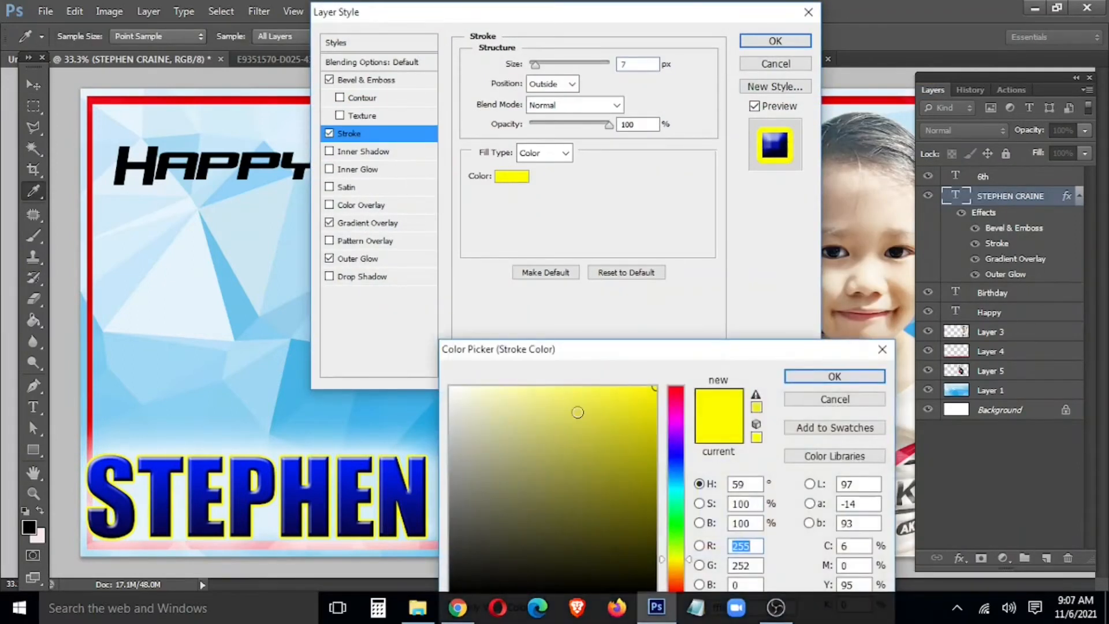
left_click(834, 376)
left_click(762, 41)
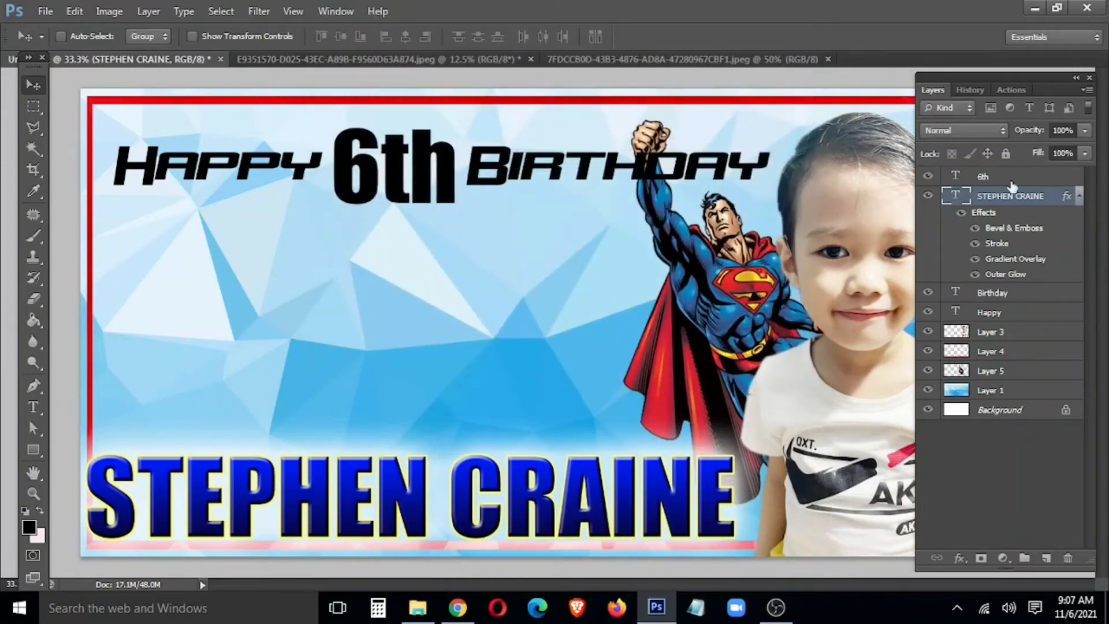
Step: Copy the name's layer style and paste it onto the 6th text layer
right_click(1016, 197)
left_click(866, 449)
right_click(448, 182)
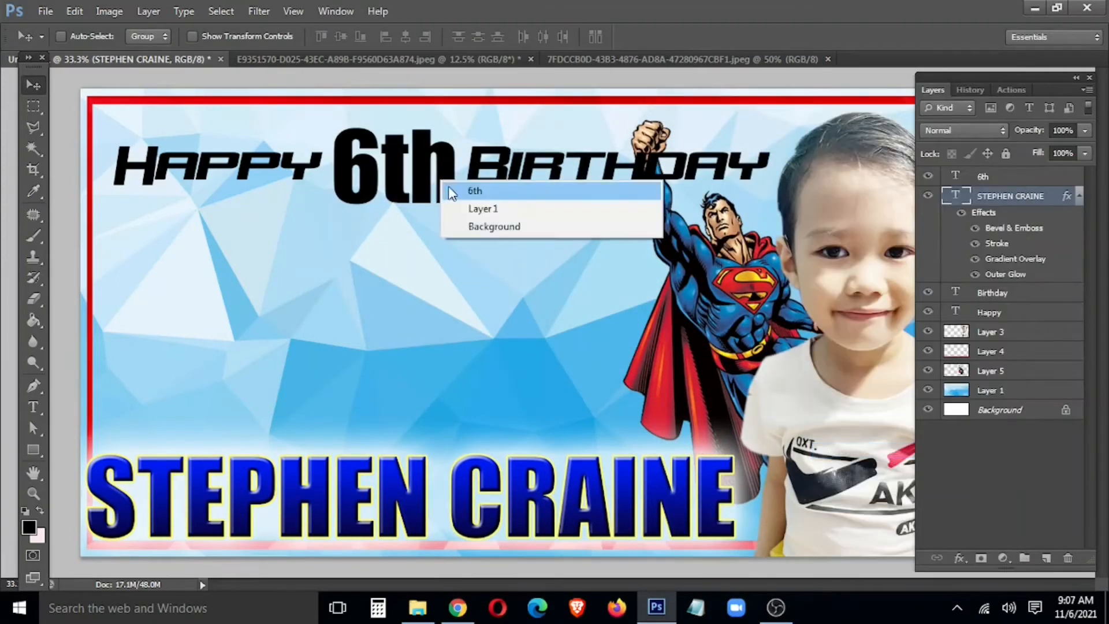
left_click(453, 190)
right_click(1009, 185)
left_click(888, 464)
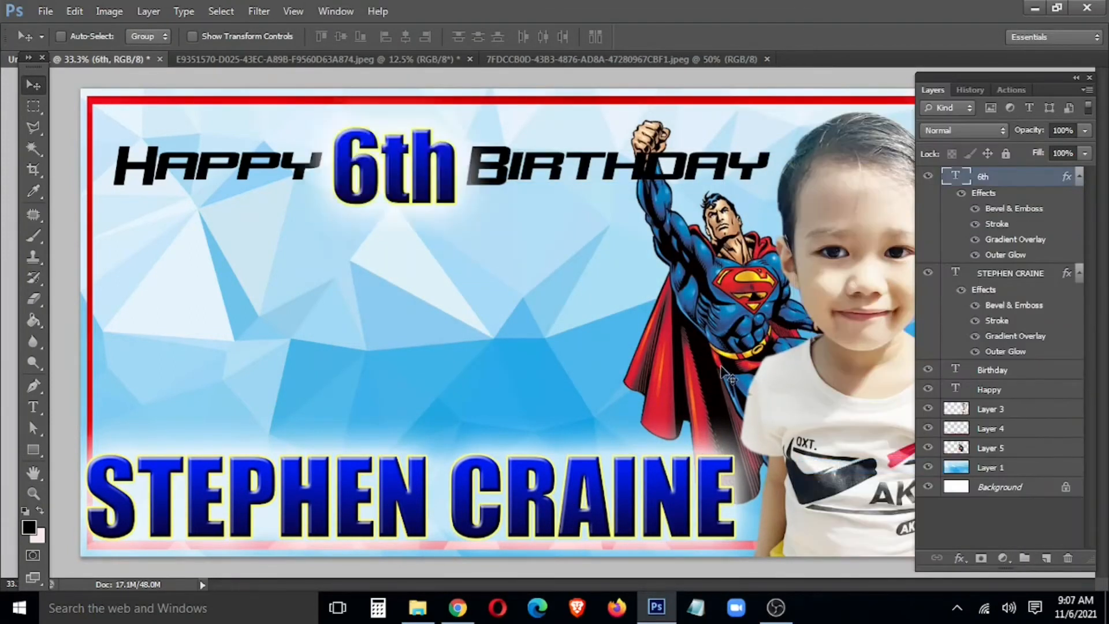
Step: Select the Happy and Birthday layers and bring them to the top of the stack
right_click(271, 159)
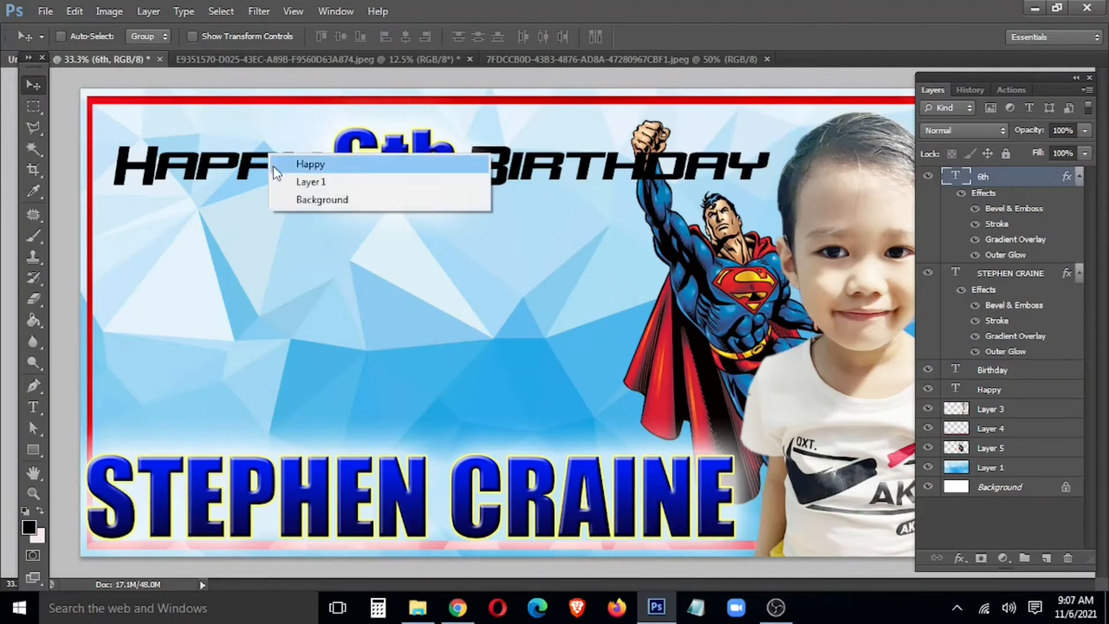
left_click(288, 163)
right_click(572, 167)
left_click(581, 175, "shift")
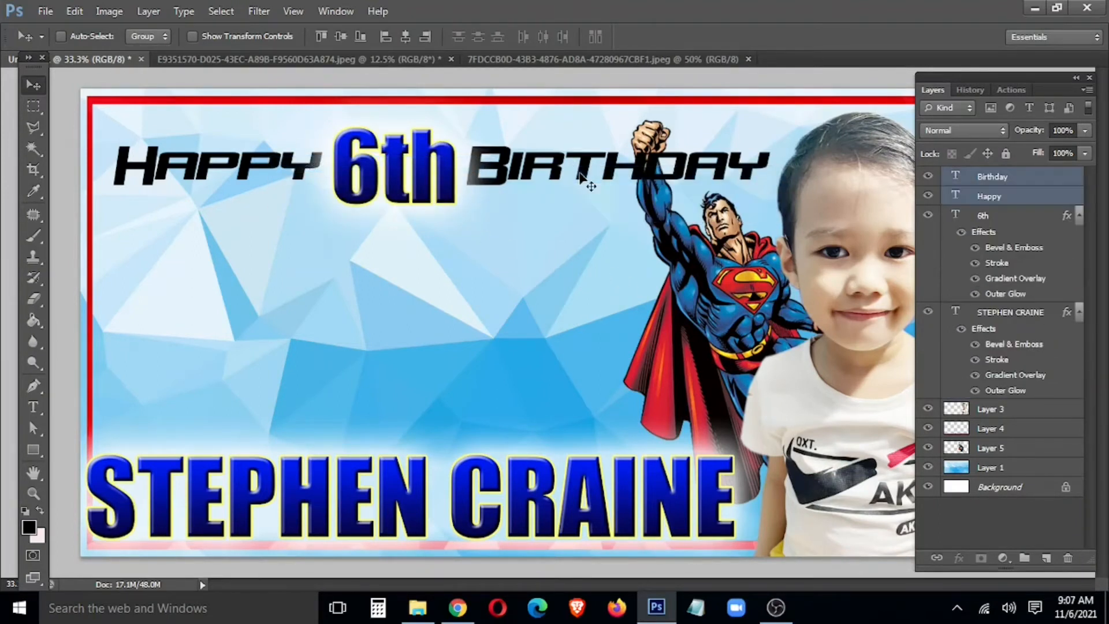
key("ctrl+shift+bracketright")
Step: Give the Birthday layer a dark red Color Overlay
left_click(999, 177)
right_click(999, 176)
left_click(835, 91)
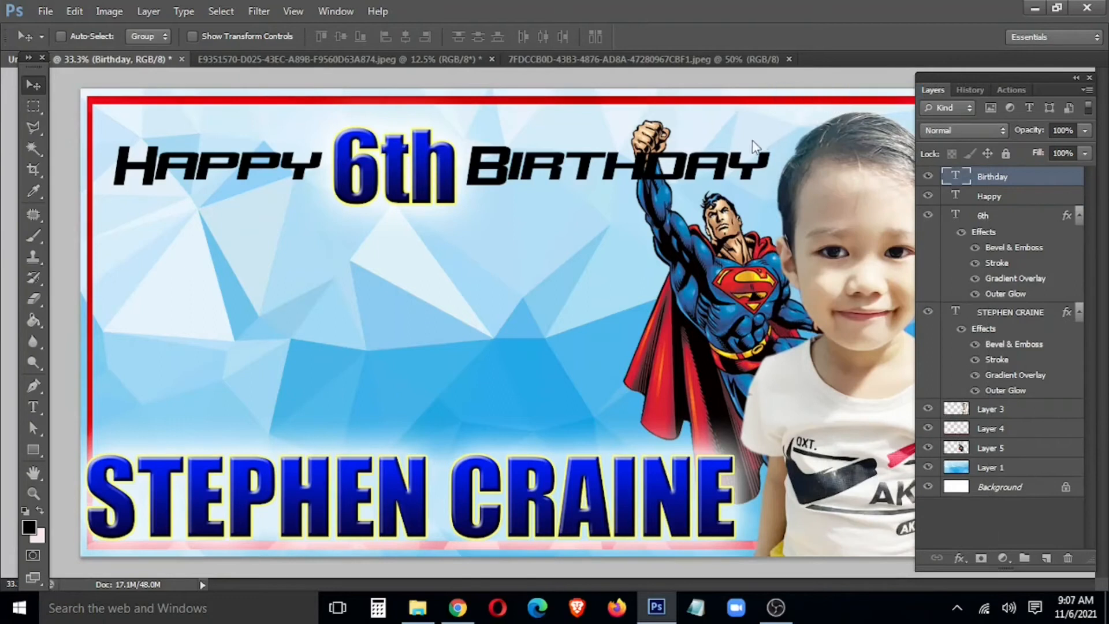
left_click(361, 206)
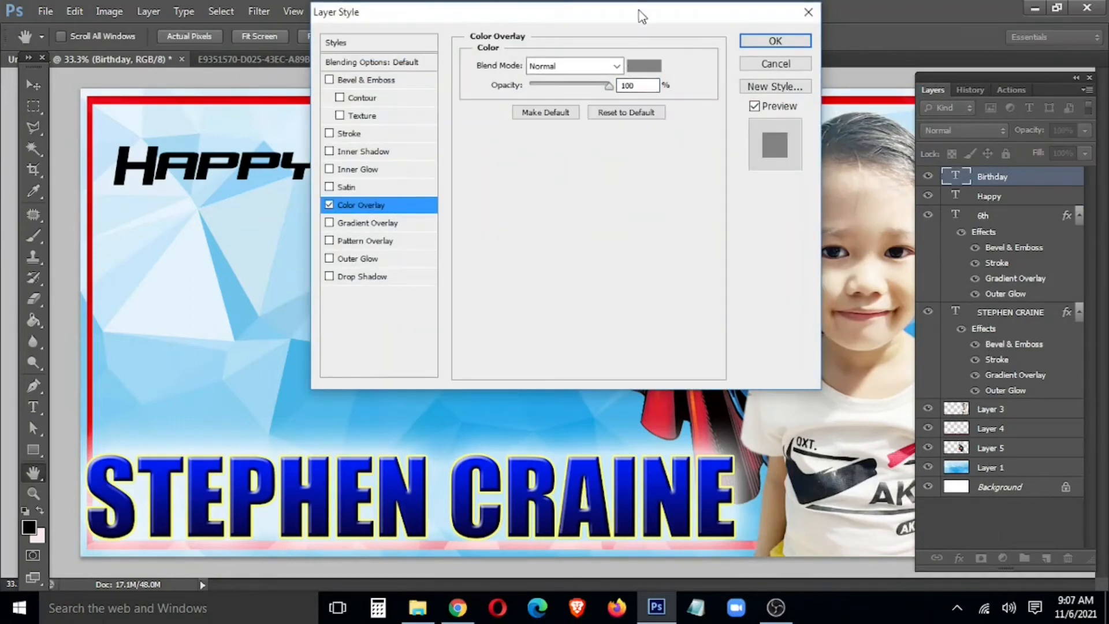
left_click_drag(638, 10, 551, 267)
left_click(554, 322)
mouse_move(635, 398)
left_mouse_down()
mouse_move(698, 383)
mouse_move(651, 415)
mouse_move(678, 477)
left_mouse_up()
left_click(628, 458)
left_click(844, 375)
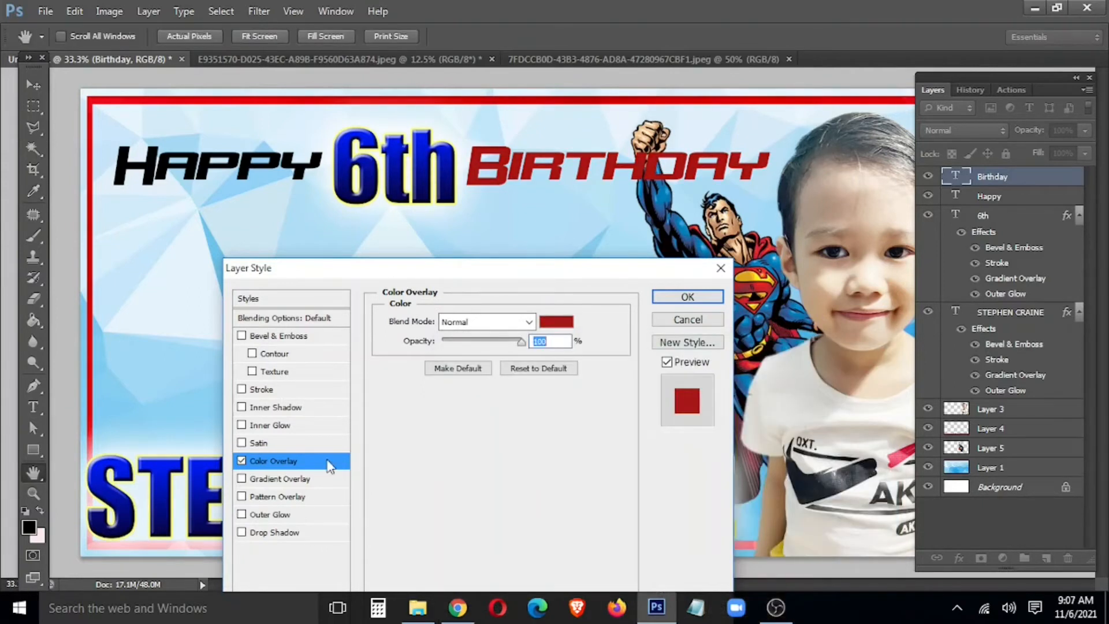
Step: Add a 16 px white Stroke to Birthday and apply the style
left_click(260, 390)
left_click(425, 432)
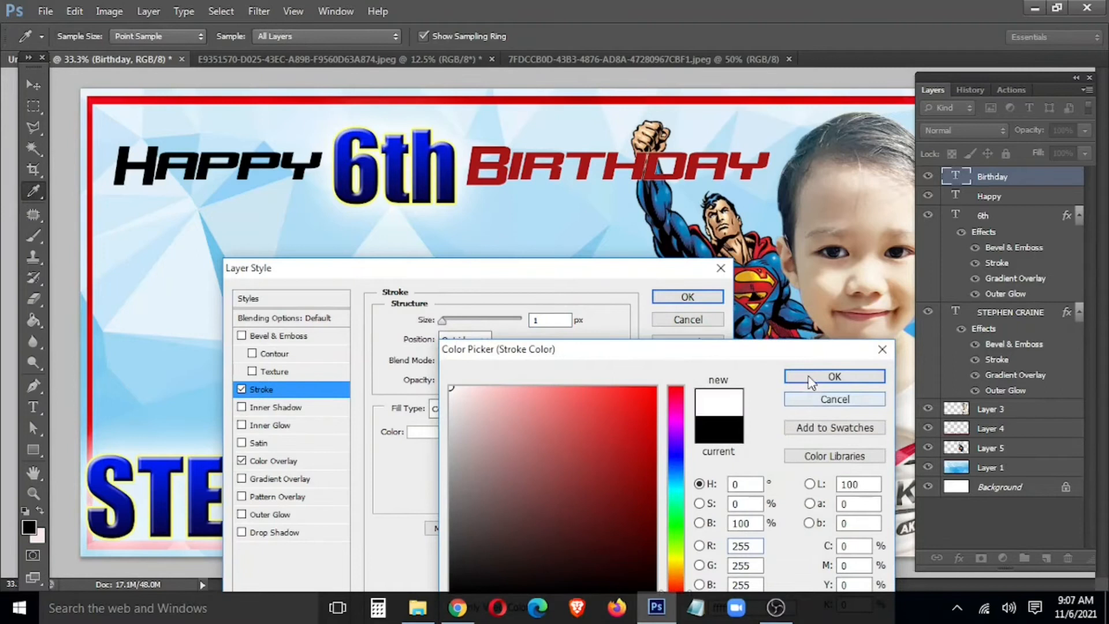
left_click(834, 376)
left_click_drag(443, 321, 454, 330)
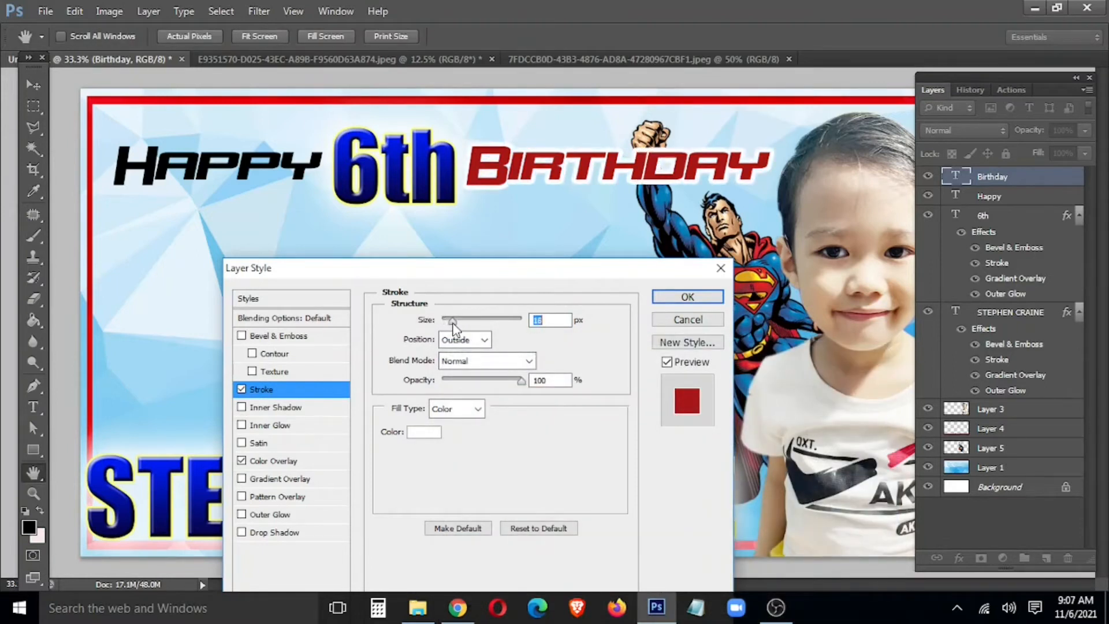
left_click(687, 297)
Step: Copy Birthday's red-and-white layer style and paste it onto the Happy layer
key("v")
right_click(1023, 176)
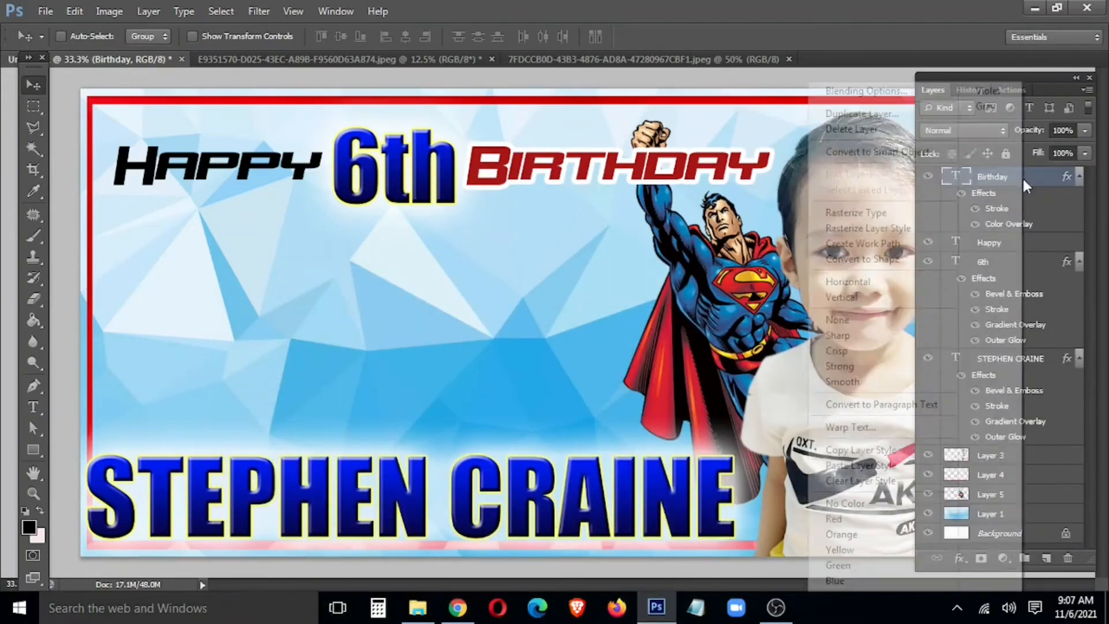
left_click(861, 450)
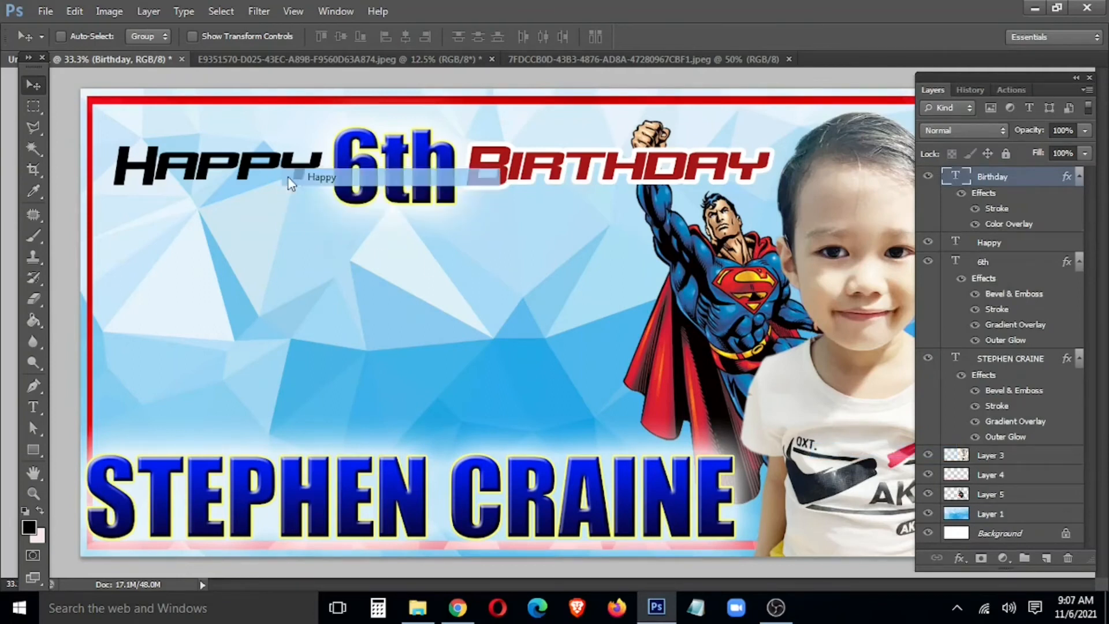
left_click(972, 246)
right_click(972, 247)
left_click(861, 464)
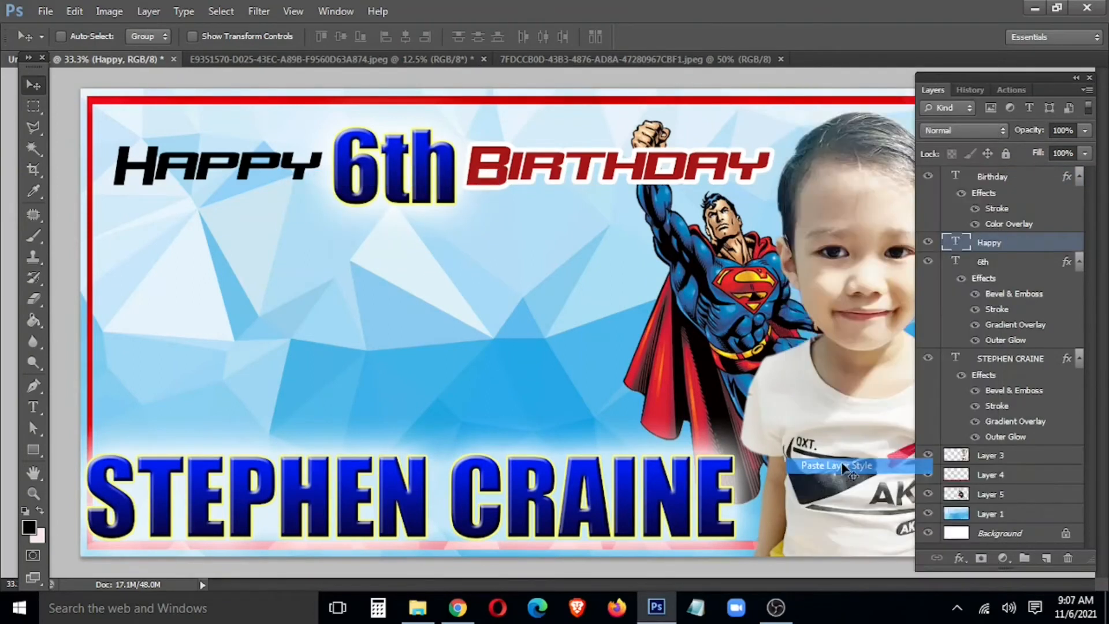
Step: Select the border Layer 4 and preview Hue/Saturation shifts, then cancel them
right_click(514, 107)
left_click(520, 111)
key("ctrl+u")
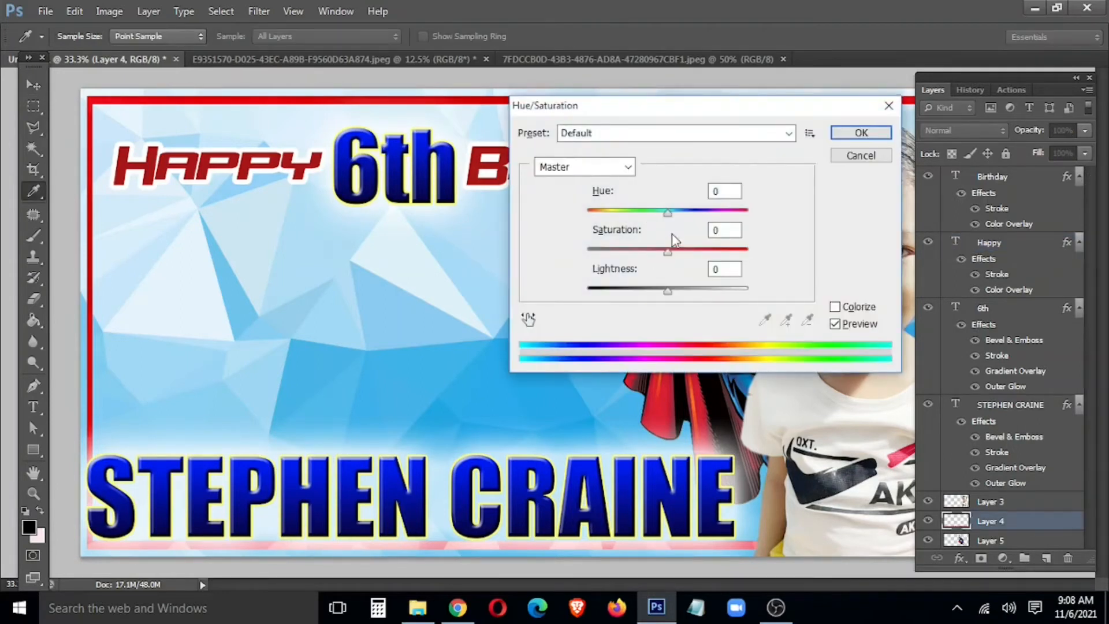
left_click_drag(668, 213, 666, 213)
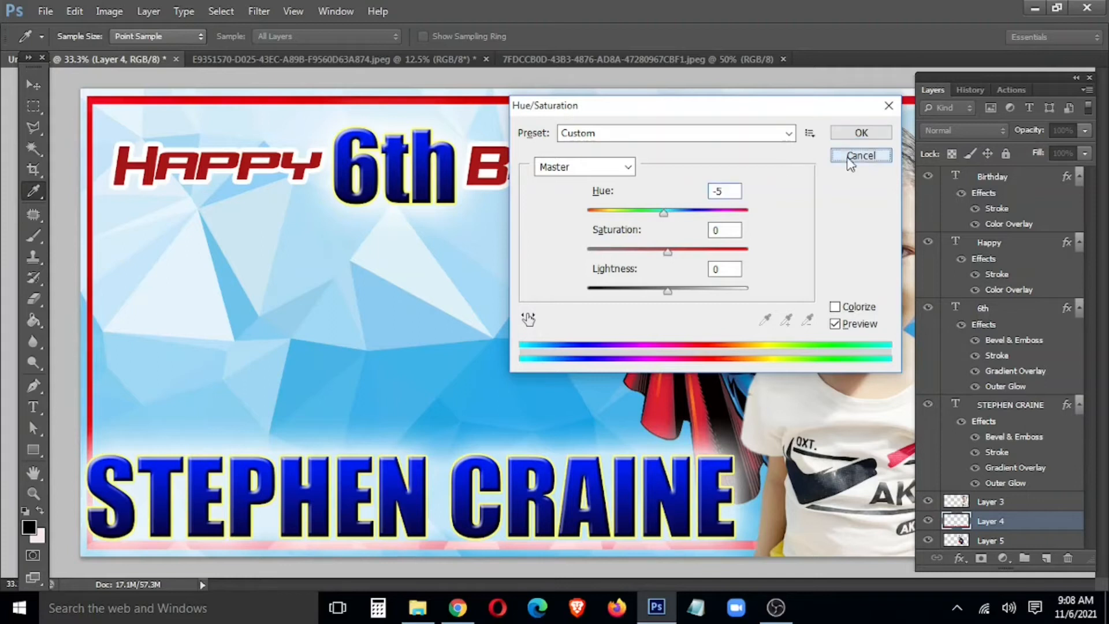
left_click_drag(656, 214, 803, 257)
key("Escape")
Step: Toggle Layer 4's visibility to compare, and close Color Balance without changes
key("v")
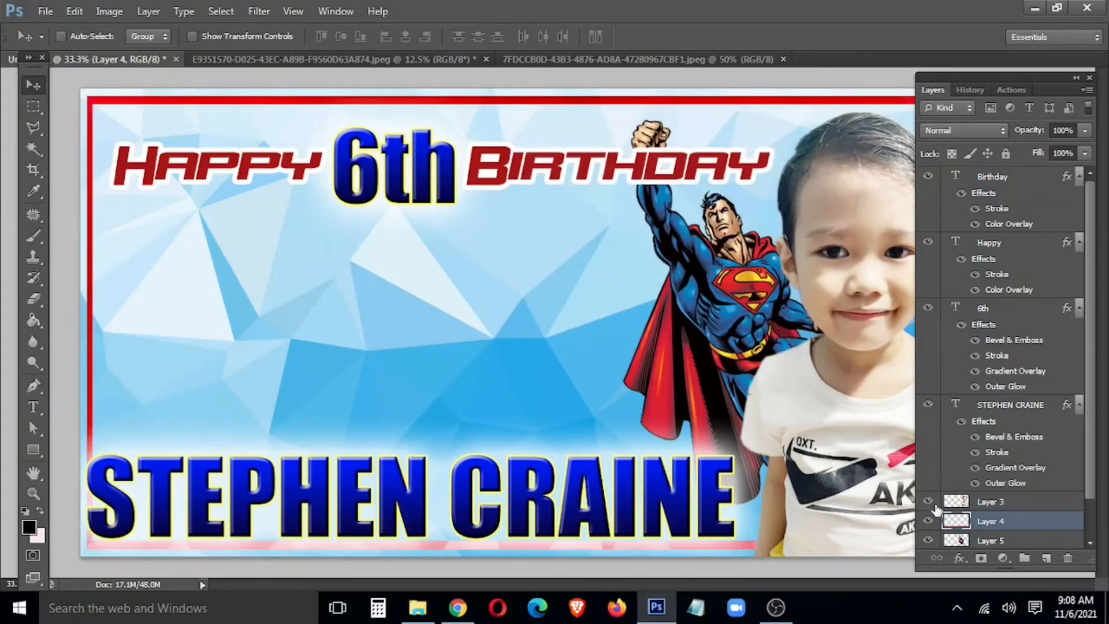
left_click(928, 521)
left_click(928, 521)
key("ctrl+b")
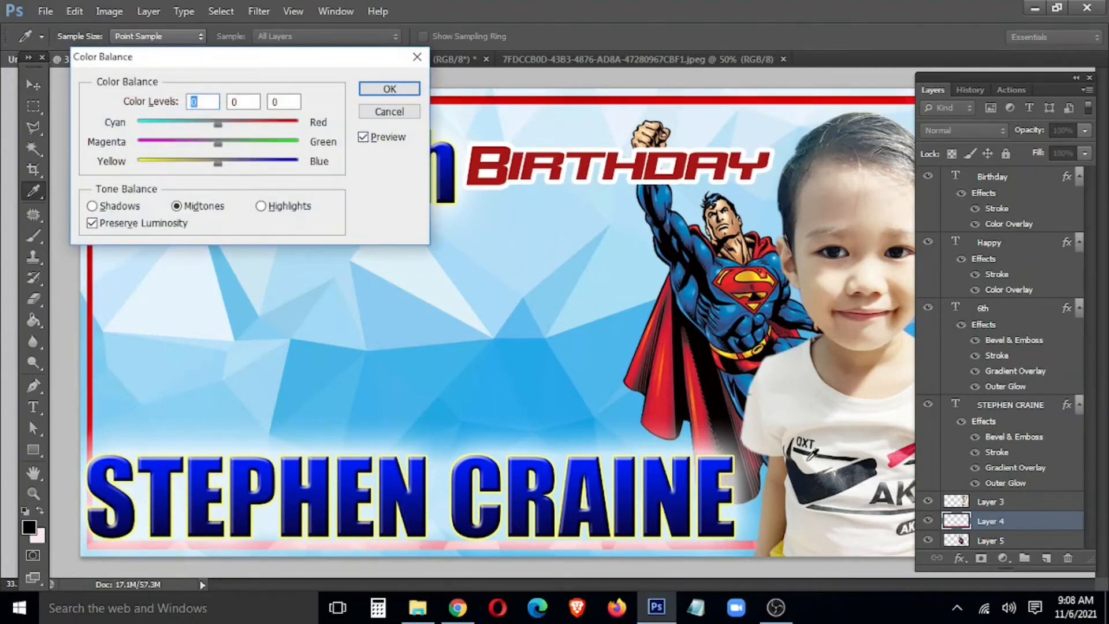
left_click(404, 111)
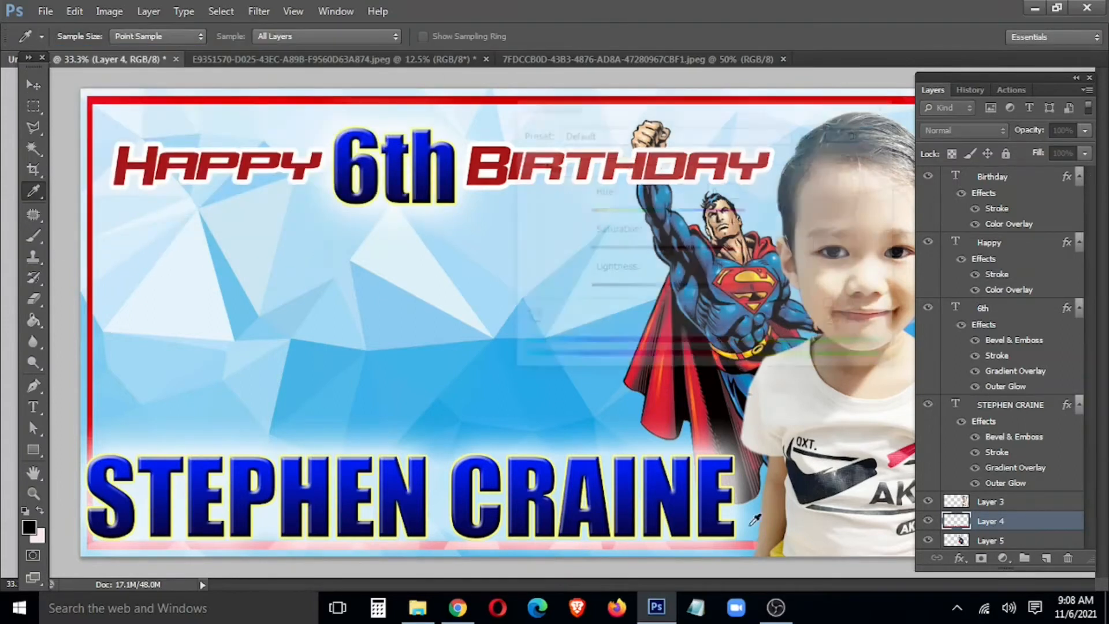
Step: Set Layer 4's Hue to -140 in Hue/Saturation to turn the border blue
key("ctrl+u")
left_click_drag(669, 221, 602, 228)
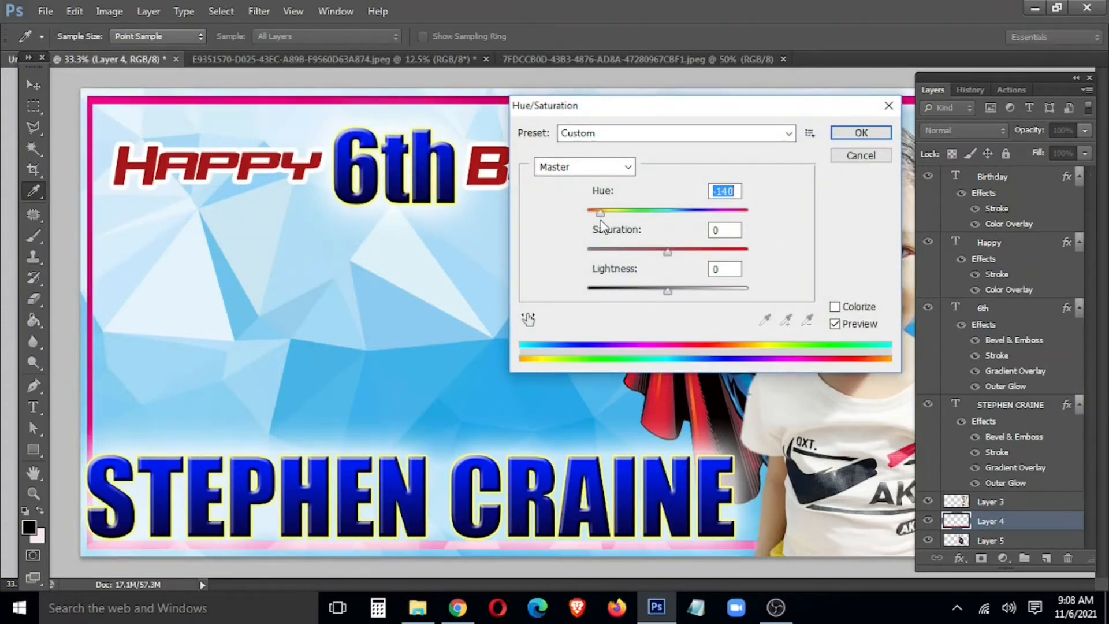
left_click(881, 137)
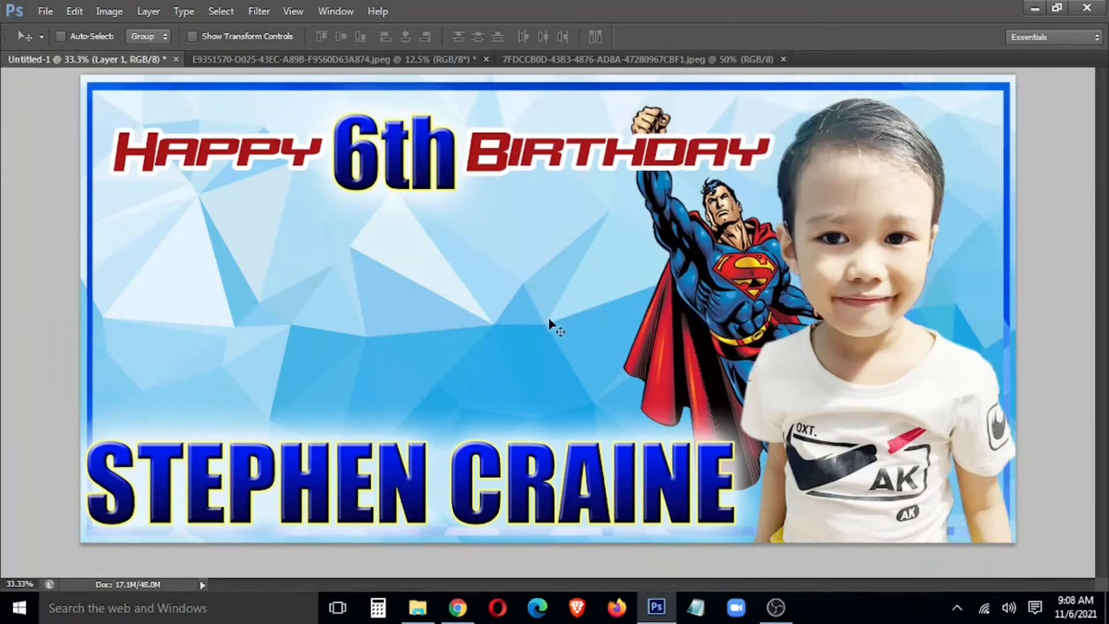
Step: Select a large inner area of the banner, feather it 200 px, and invert to the edges
key("Tab")
left_click_drag(134, 124, 949, 477)
right_click(753, 356)
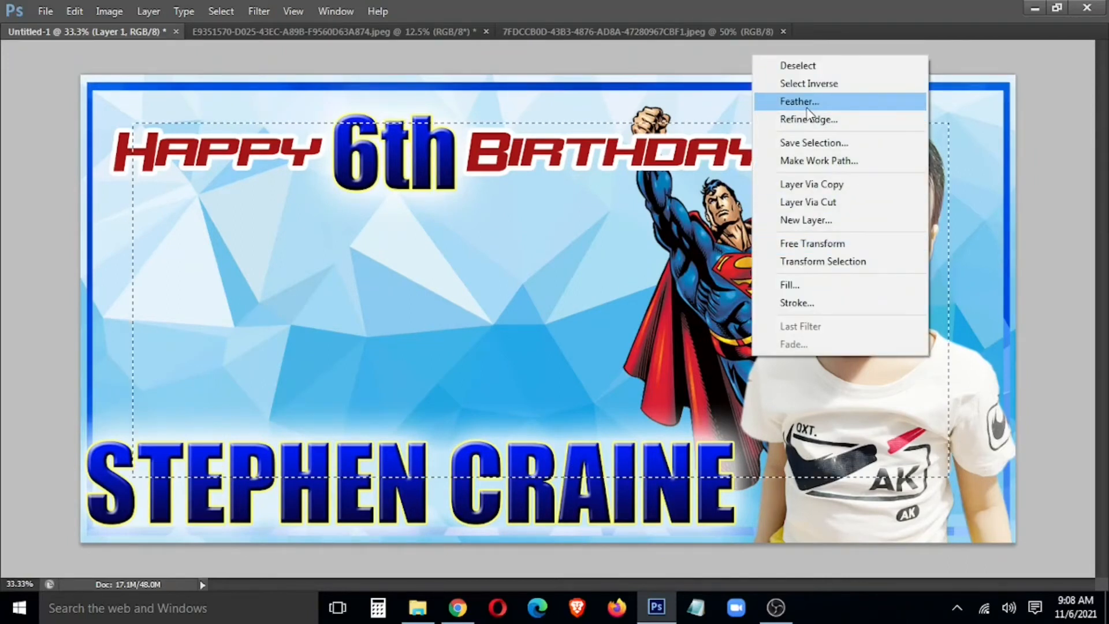
left_click(800, 102)
type("200")
key("Return")
key("Tab")
scroll(1048, 431, "down", 1)
key("ctrl+shift+i")
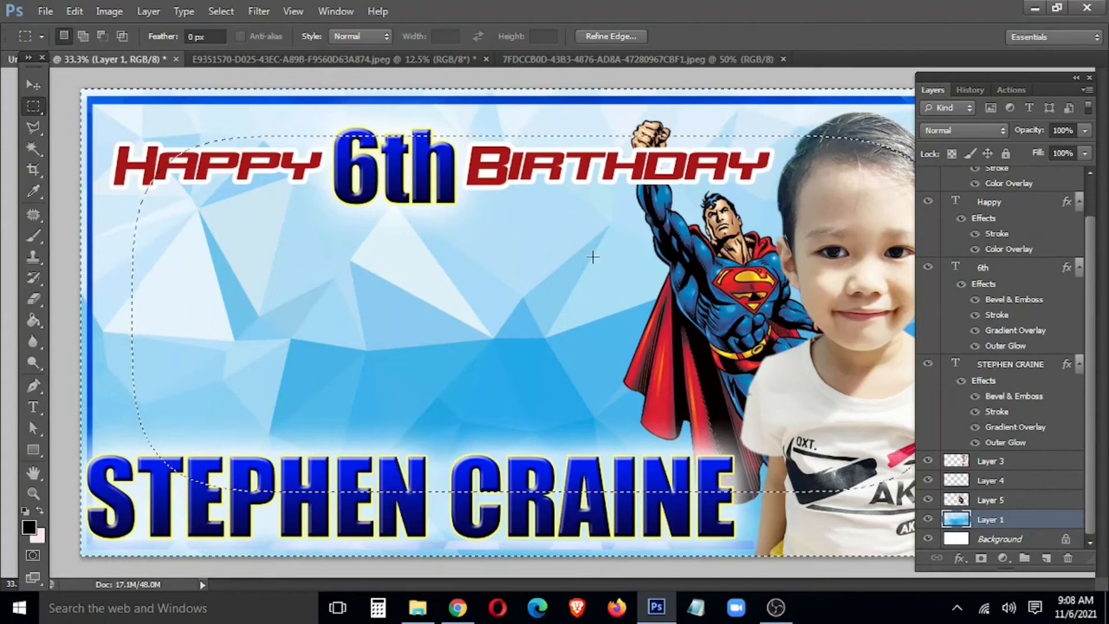
Step: Cut the feathered edges onto a new layer and darken them strongly with Curves
right_click(592, 257)
left_click(676, 397)
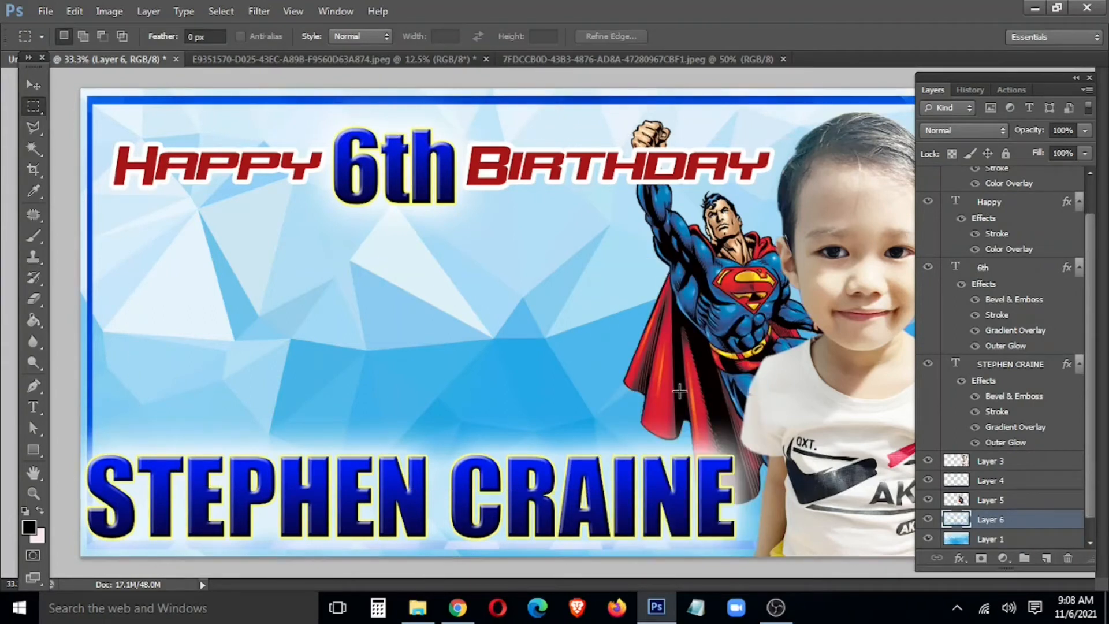
key("ctrl+m")
left_click_drag(213, 433, 283, 503)
left_click(370, 278)
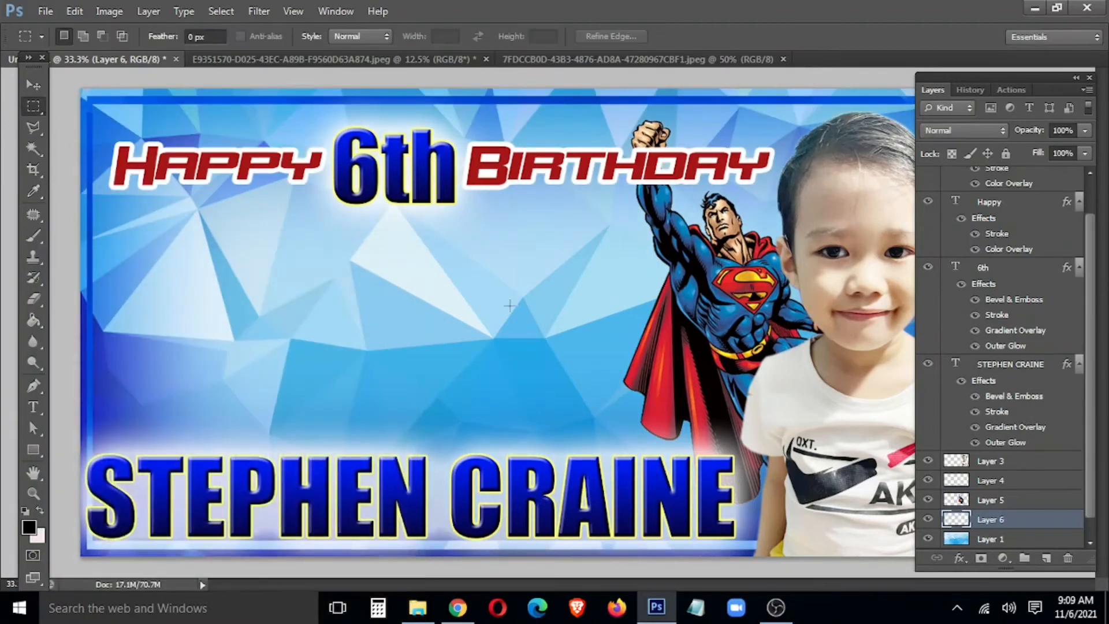
key("Tab")
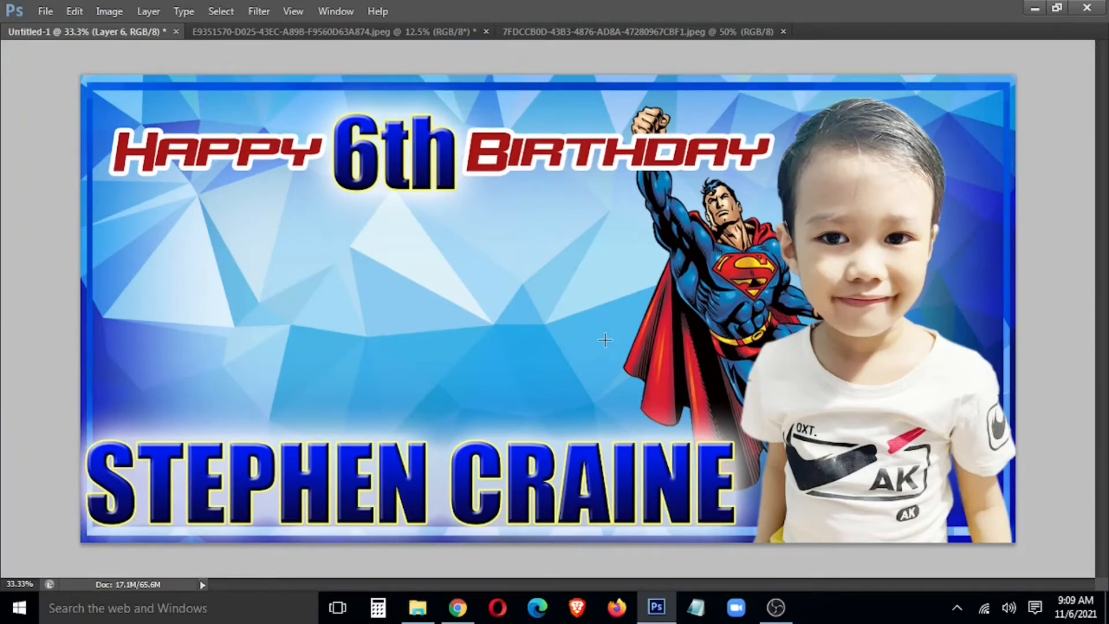
Step: Nudge the Superman layer slightly to the left
right_click(720, 289)
left_click(733, 302)
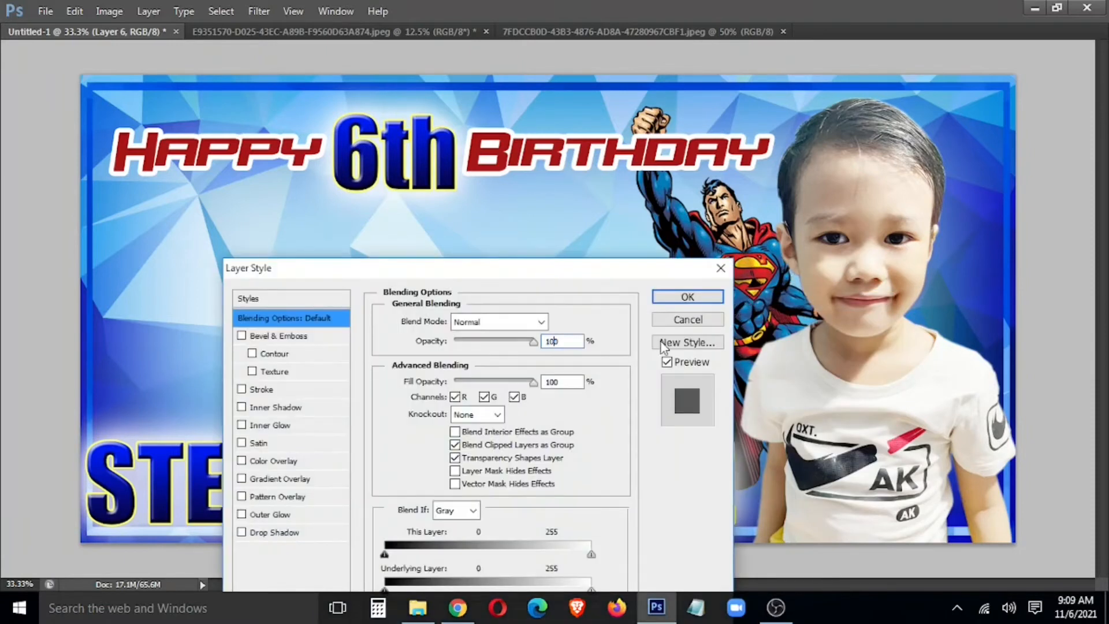
left_click(688, 319)
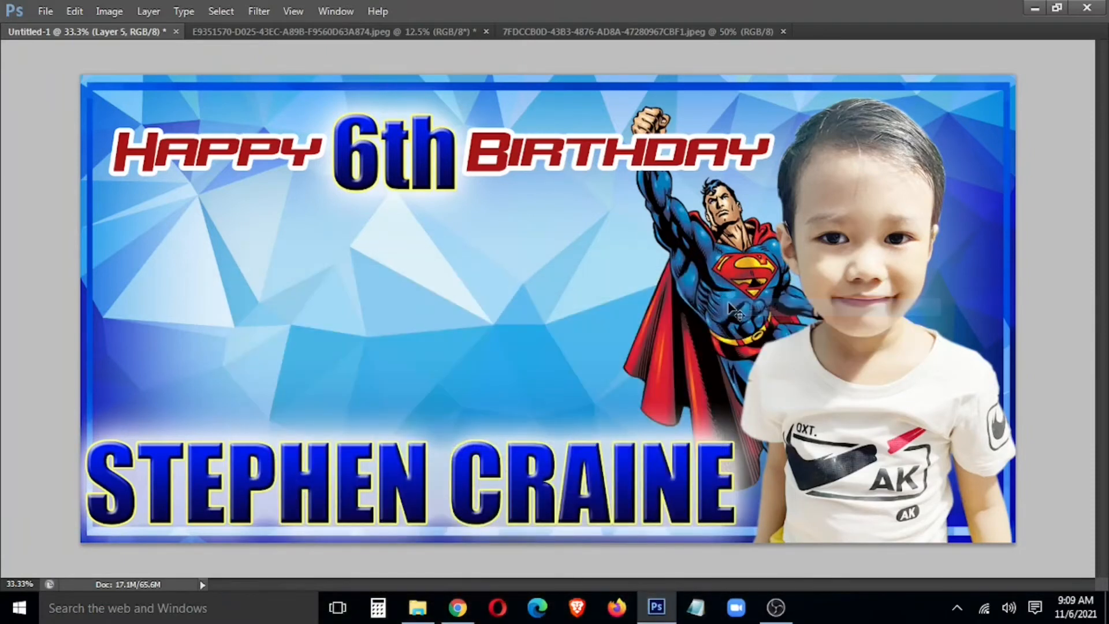
key("shift+Left")
key("shift+Left")
key("shift+Left")
key("shift+Left")
key("shift+Left")
key("shift+Left")
key("shift+Left")
key("shift+Left")
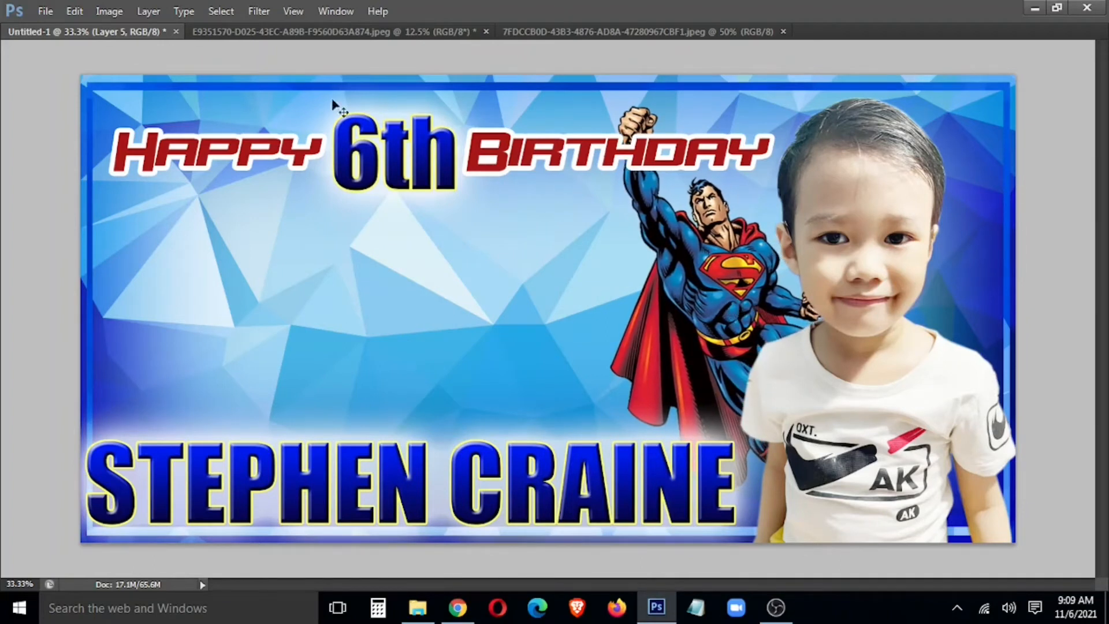
Step: Copy the sitting-boy photo onto the banner and place it lower right of centre
left_click(316, 32)
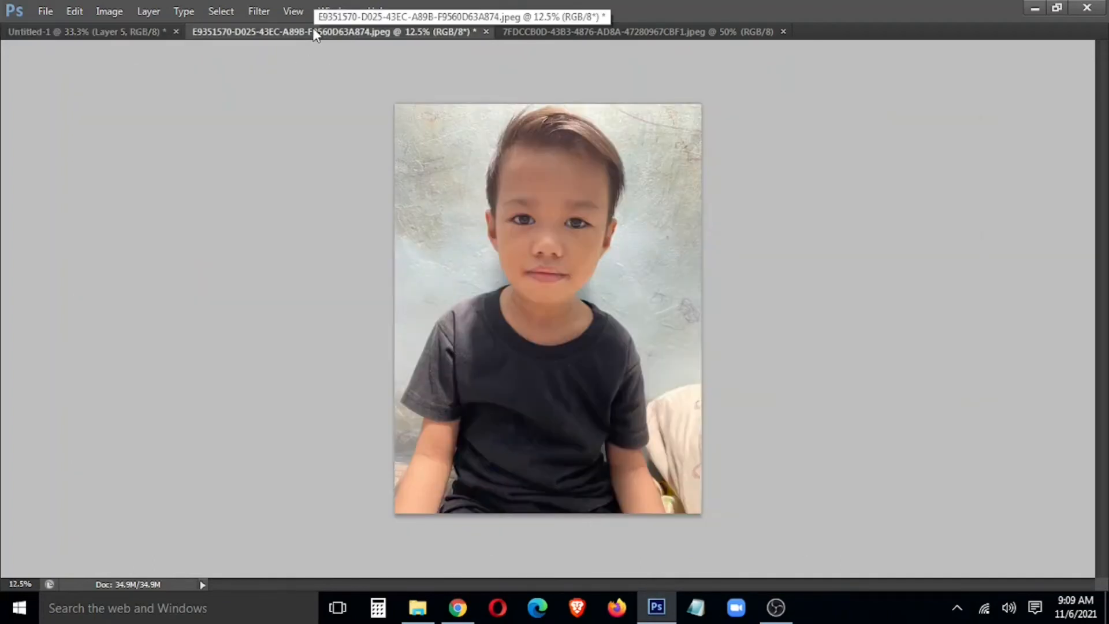
left_click(560, 32)
left_click_drag(560, 31, 196, 296)
left_click(94, 31)
left_click_drag(209, 424, 465, 236)
left_click(348, 296)
left_click_drag(425, 272, 503, 339)
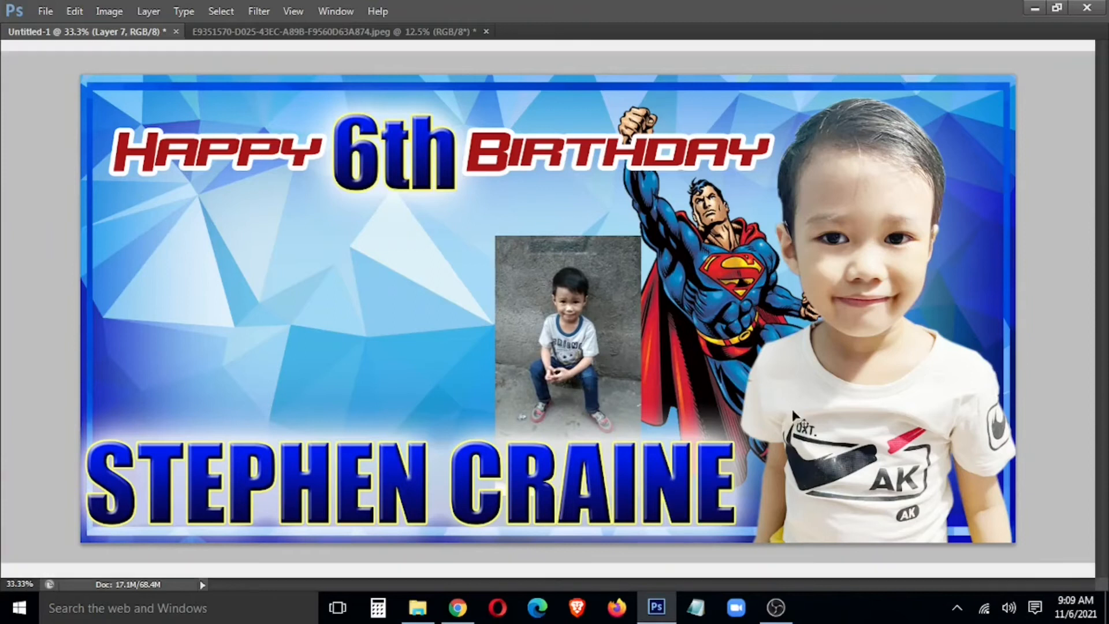
key("Tab")
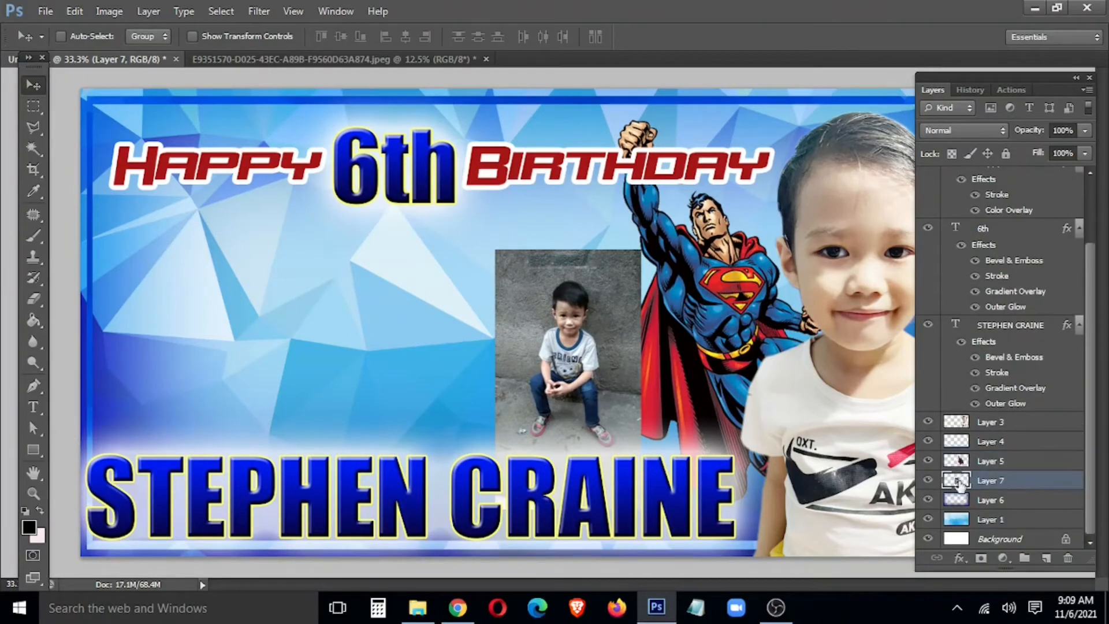
left_click_drag(597, 379, 606, 383)
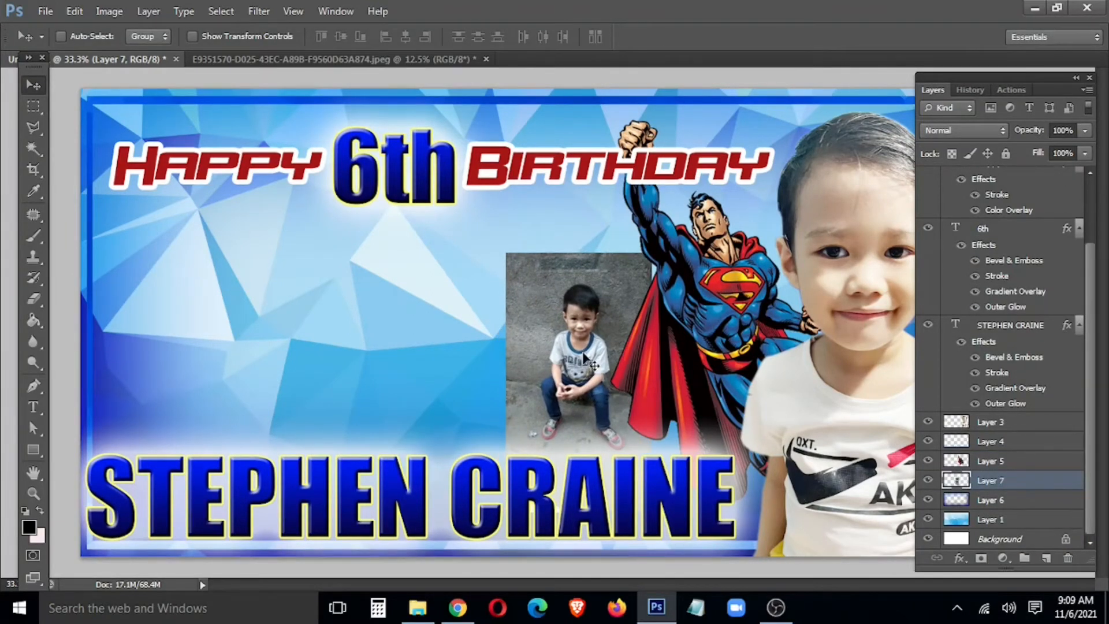
Step: Enlarge the sitting-boy photo to about 137% and nudge it slightly right
key("ctrl+t")
left_click_drag(506, 252, 400, 176)
key("Return")
key("shift+Right")
key("shift+Right")
key("shift+Right")
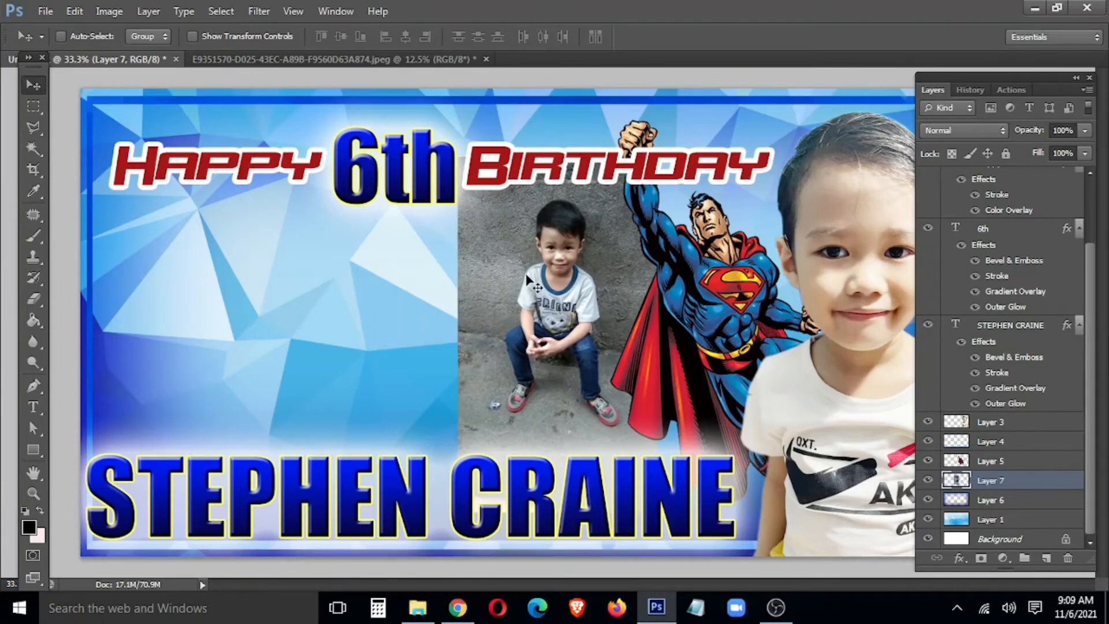
Step: Lower the sitting-boy photo, enlarge it further toward the upper left, and settle it lower
key("shift+Down")
key("shift+Down")
key("shift+Down")
key("shift+Down")
key("shift+Down")
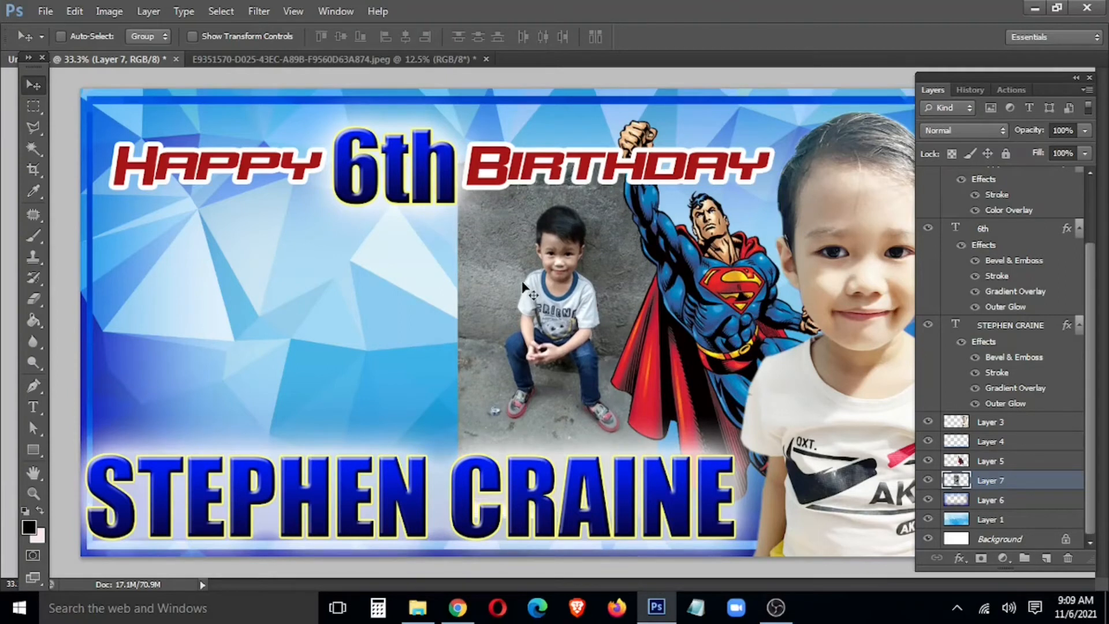
key("shift+Down")
key("shift+Down")
key("shift+Down")
key("shift+Down")
key("shift+Down")
key("shift+Down")
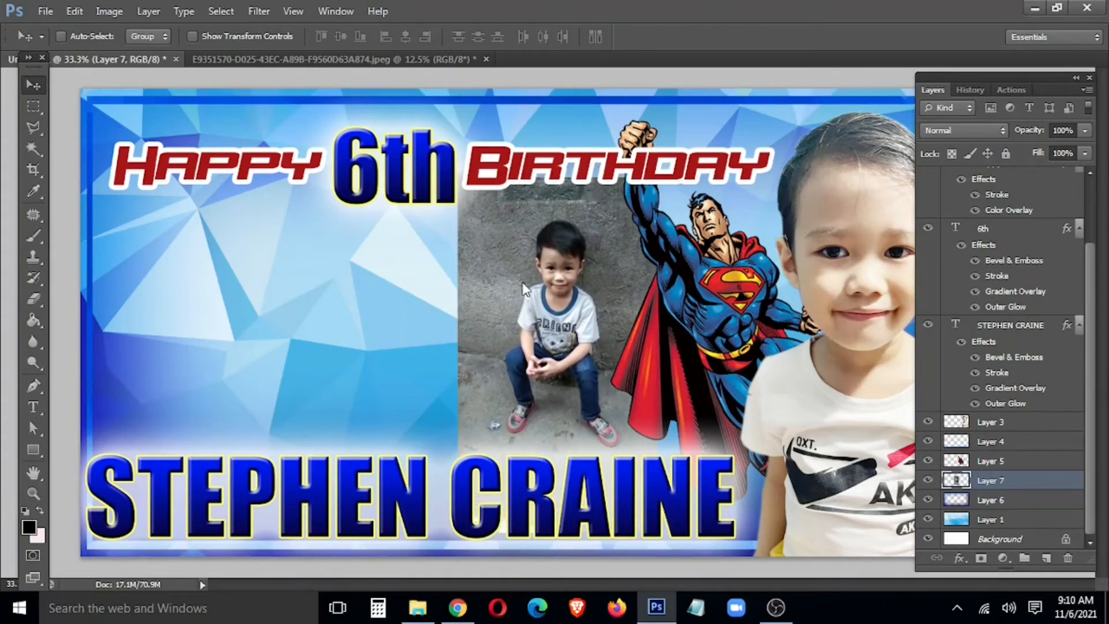
key("ctrl+t")
left_click_drag(456, 175, 433, 132)
key("Return")
key("shift+Down")
key("shift+Down")
key("shift+Down")
key("shift+Down")
key("shift+Down")
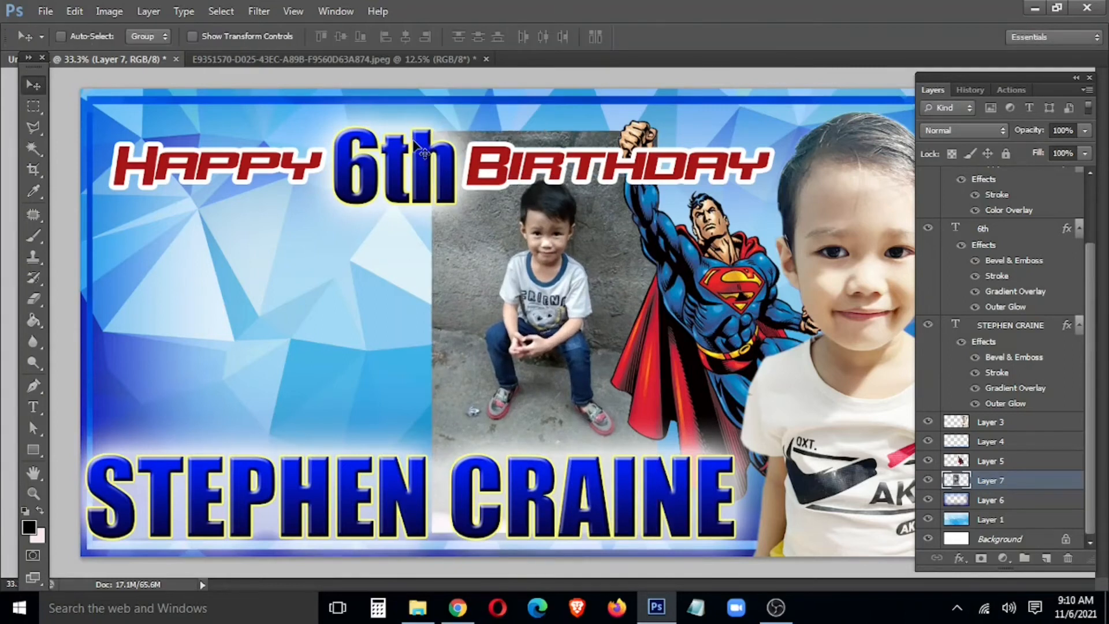
key("shift+Down")
key("shift+Down")
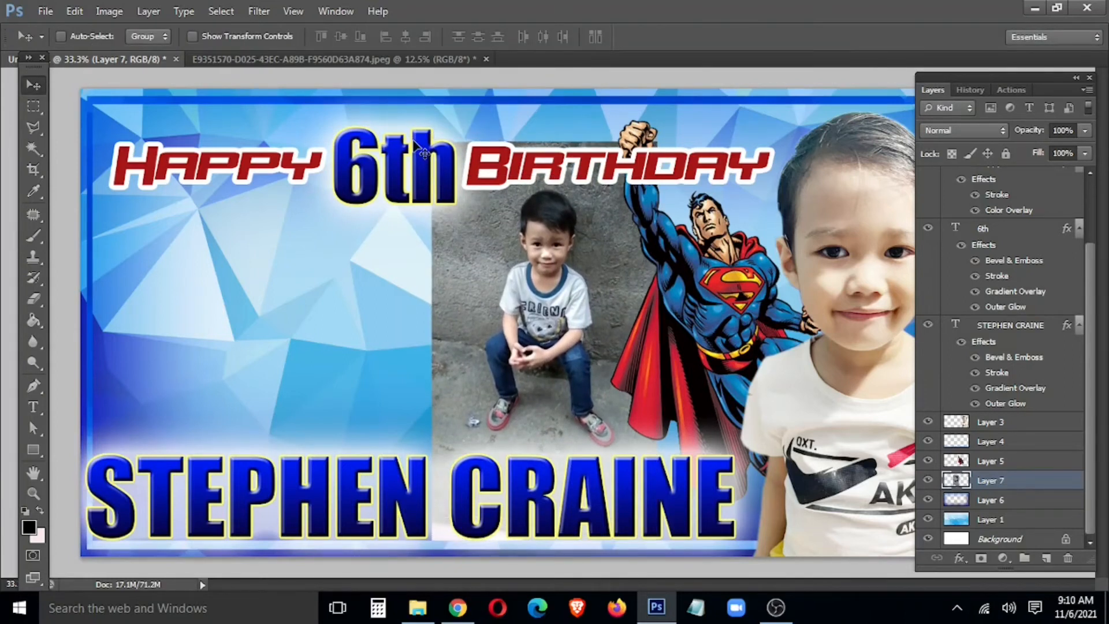
key("l")
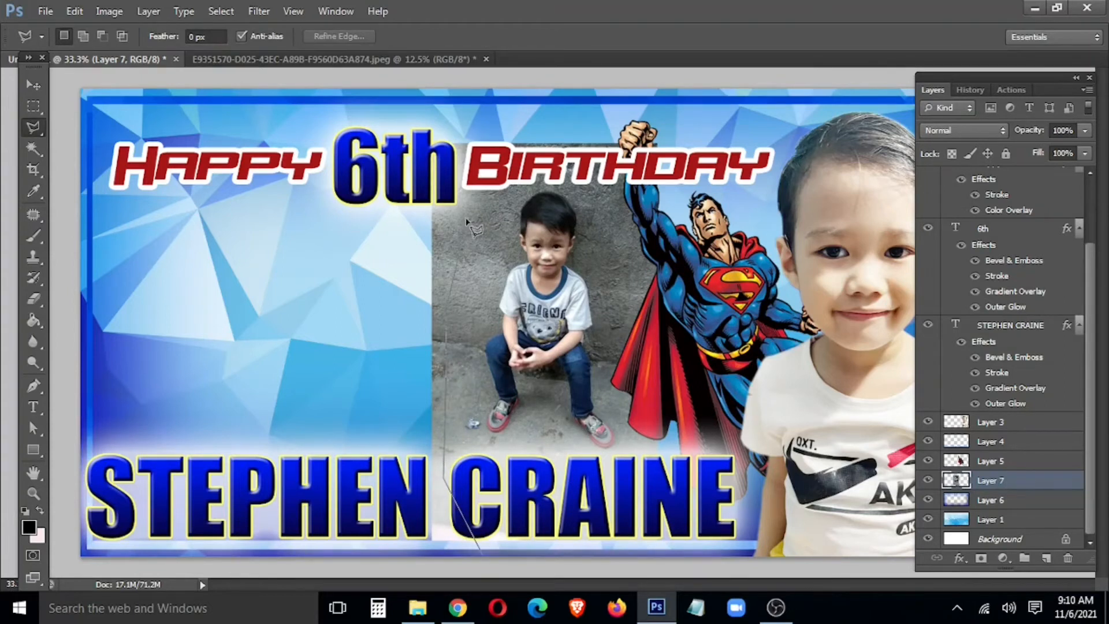
Step: Outline the photo's left and top edges with a polygonal lasso selection
left_click(659, 216)
left_click(795, 204)
left_click(790, 94)
left_click(653, 59)
left_click(452, 51)
left_click(282, 108)
left_click(192, 305)
double_click(265, 554)
Step: Feather the selection 200 px and delete to fade the edges, undoing an extra fade
right_click(305, 114)
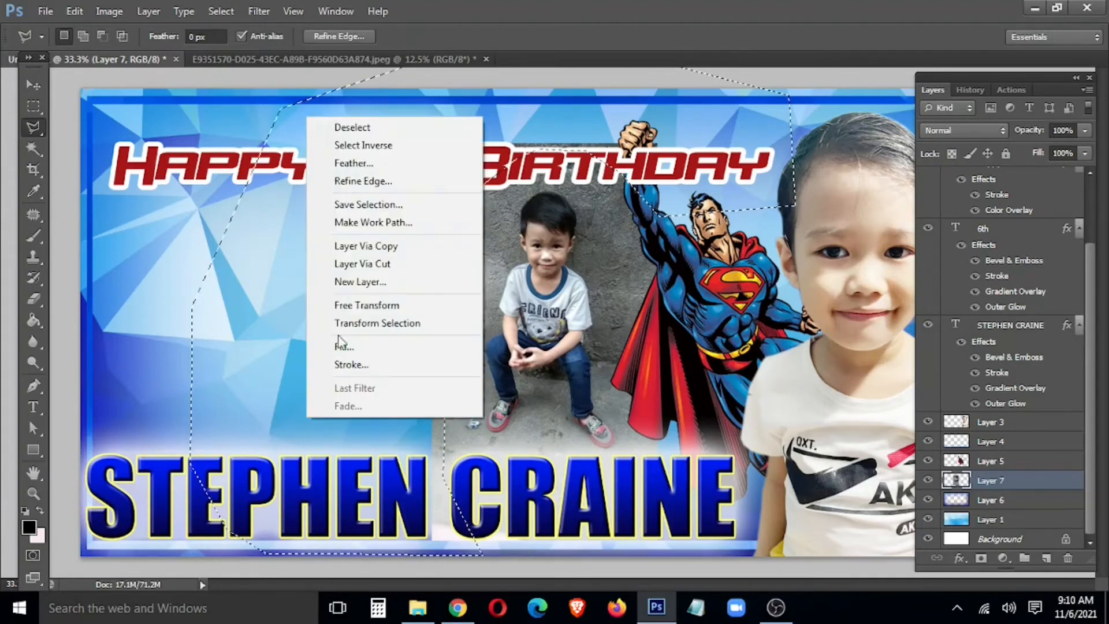
left_click(387, 163)
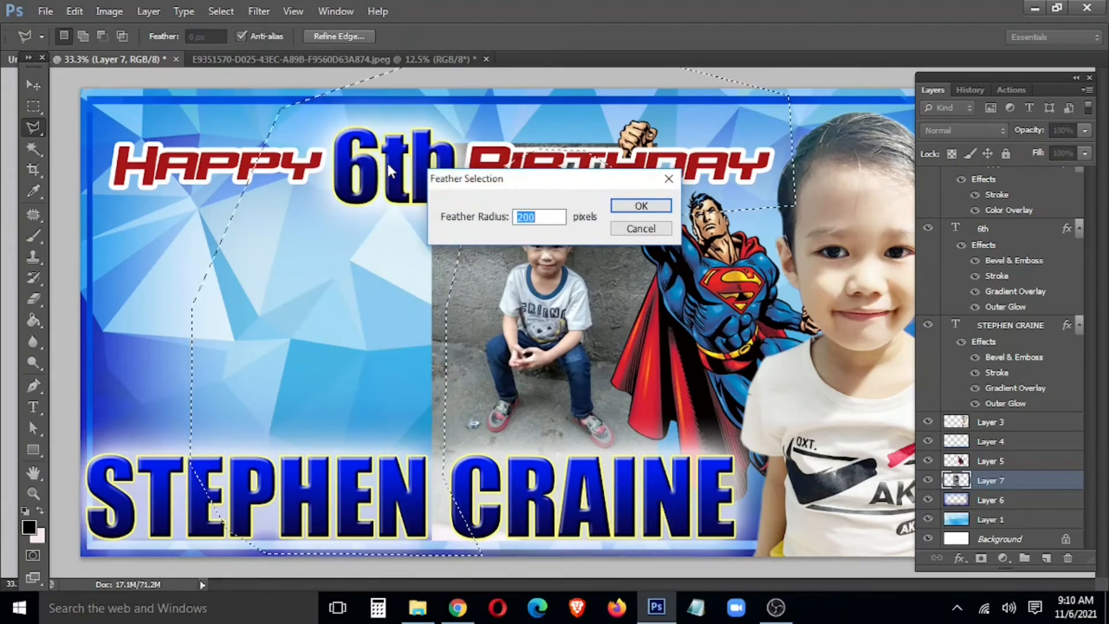
type("200")
key("Return")
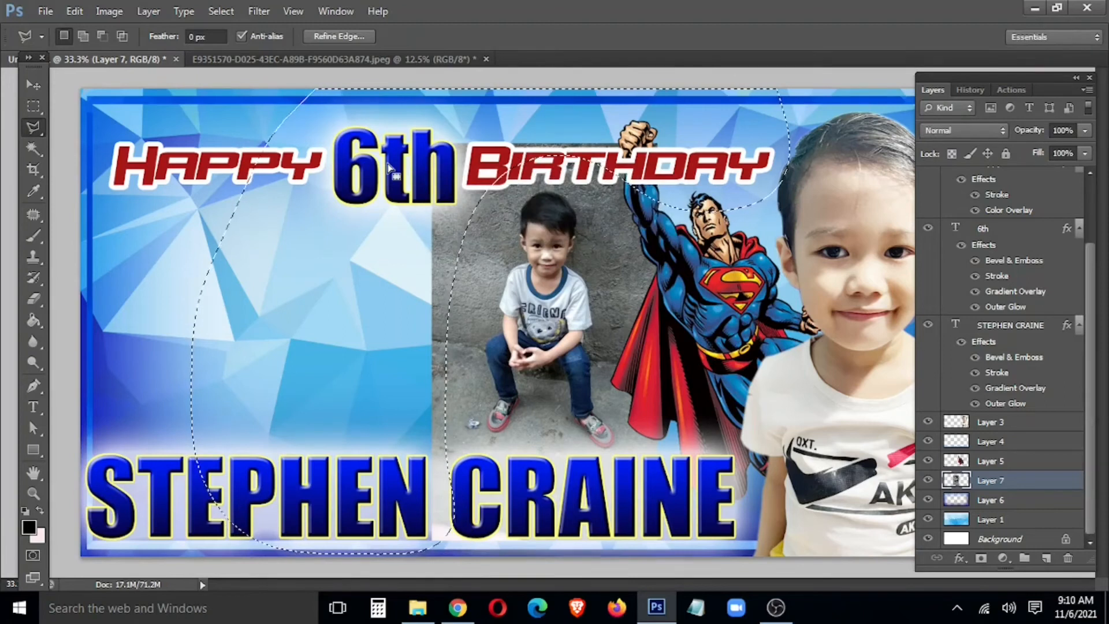
key("Delete")
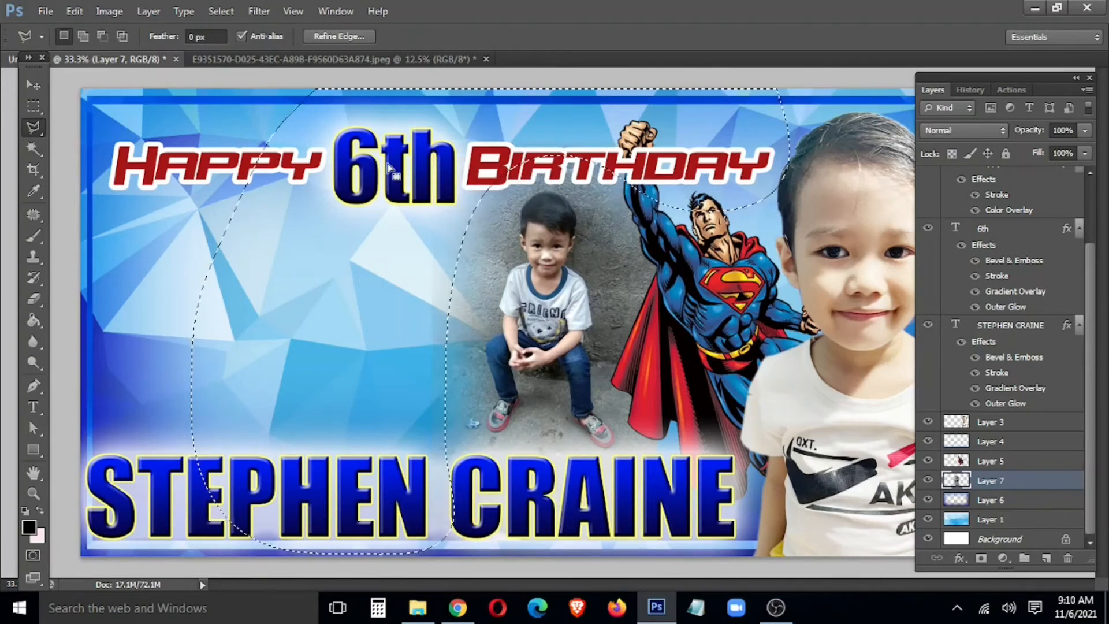
key("Delete")
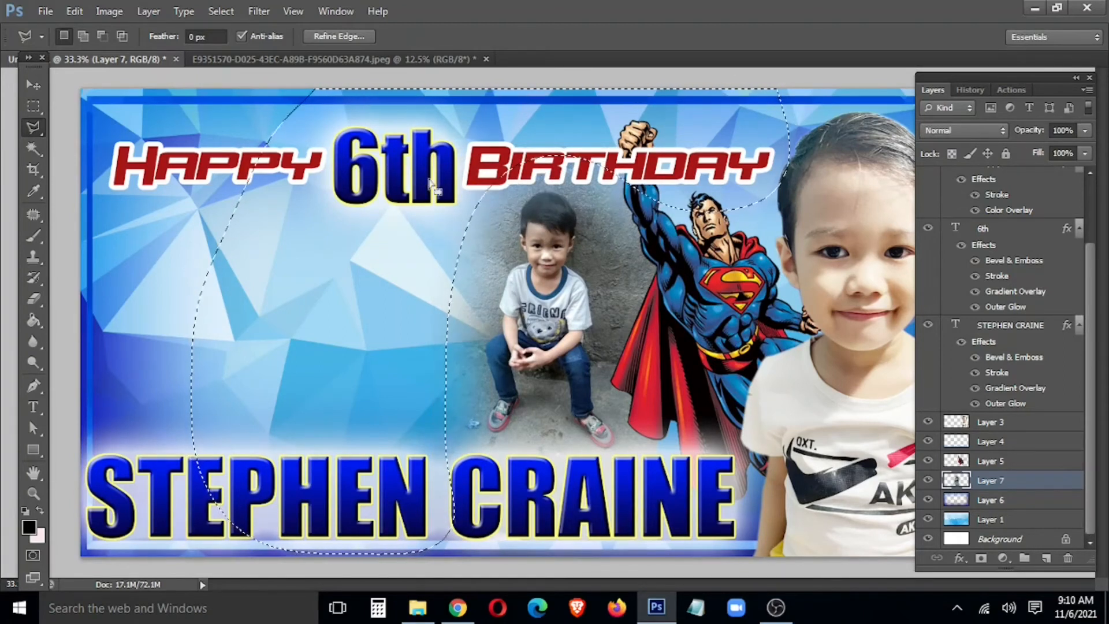
key("ctrl+alt+z")
key("ctrl+alt+z")
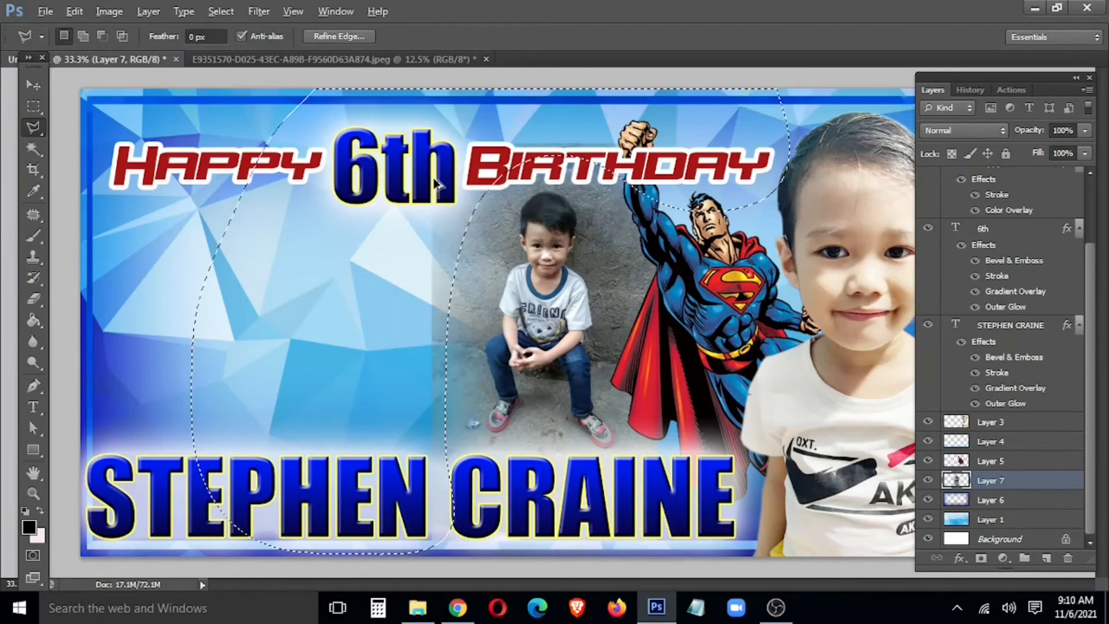
Step: Re-feather the selection to 120 px, fade the left edge again, and deselect
right_click(411, 191)
left_click(462, 245)
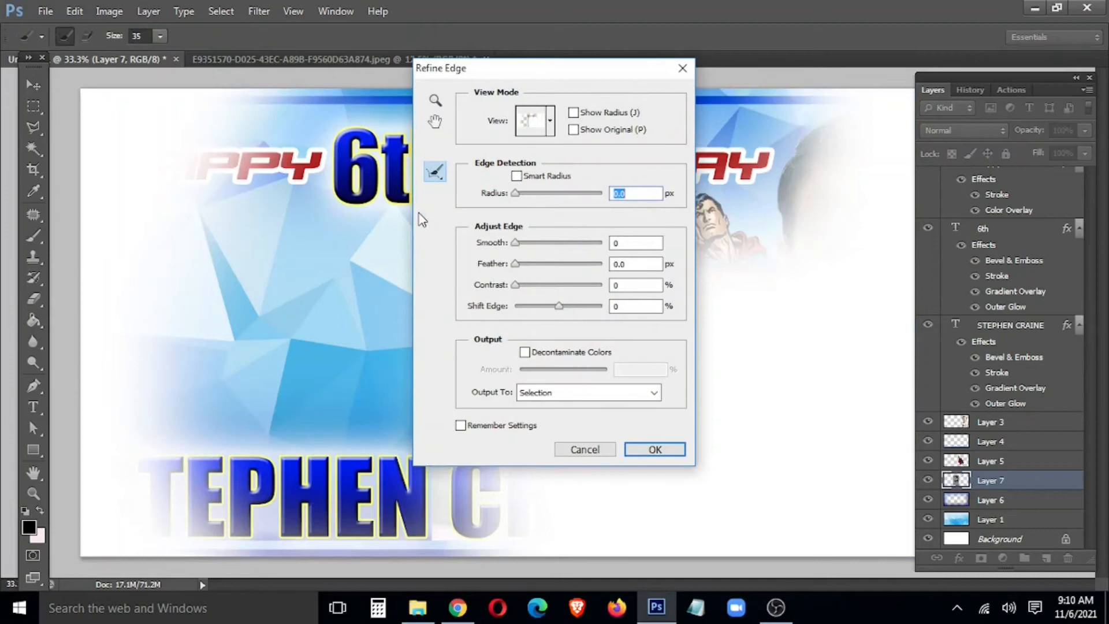
key("Escape")
right_click(438, 189)
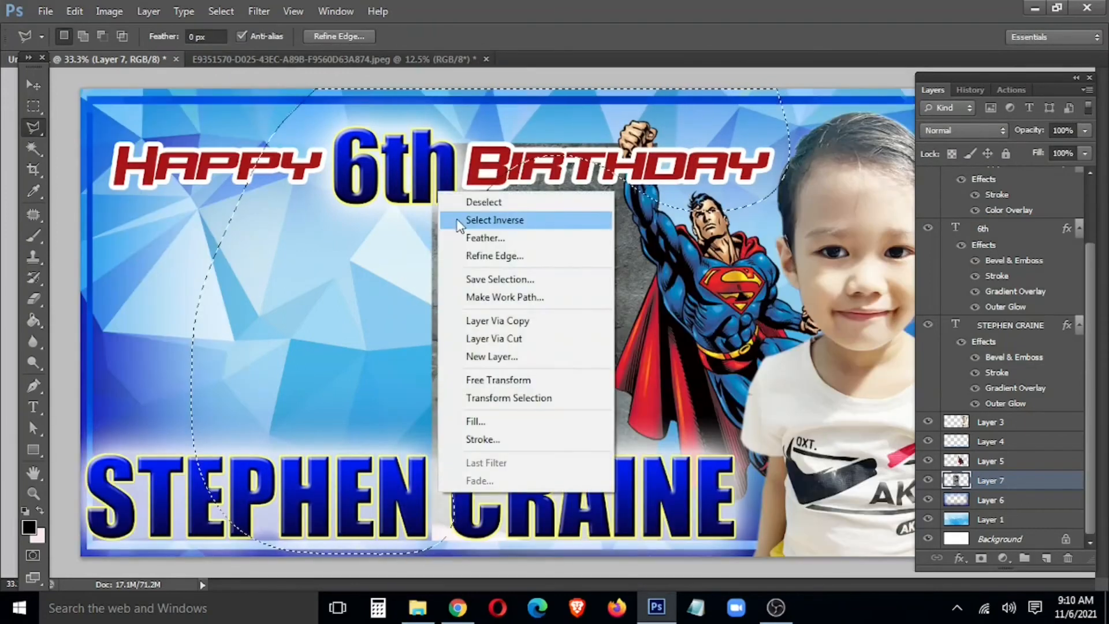
left_click(471, 238)
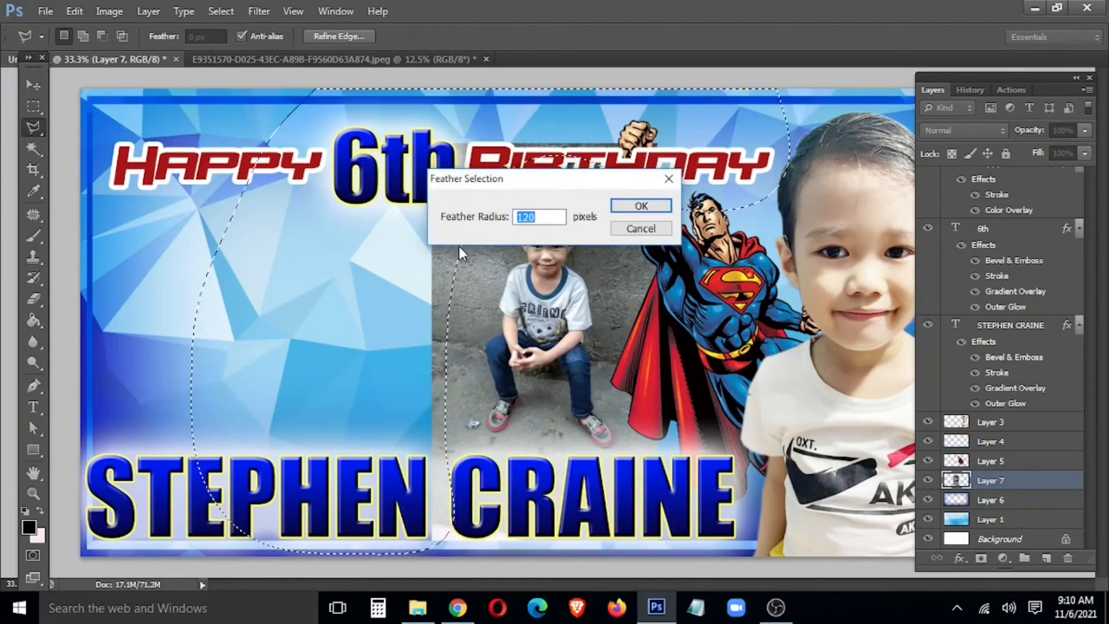
key("Return")
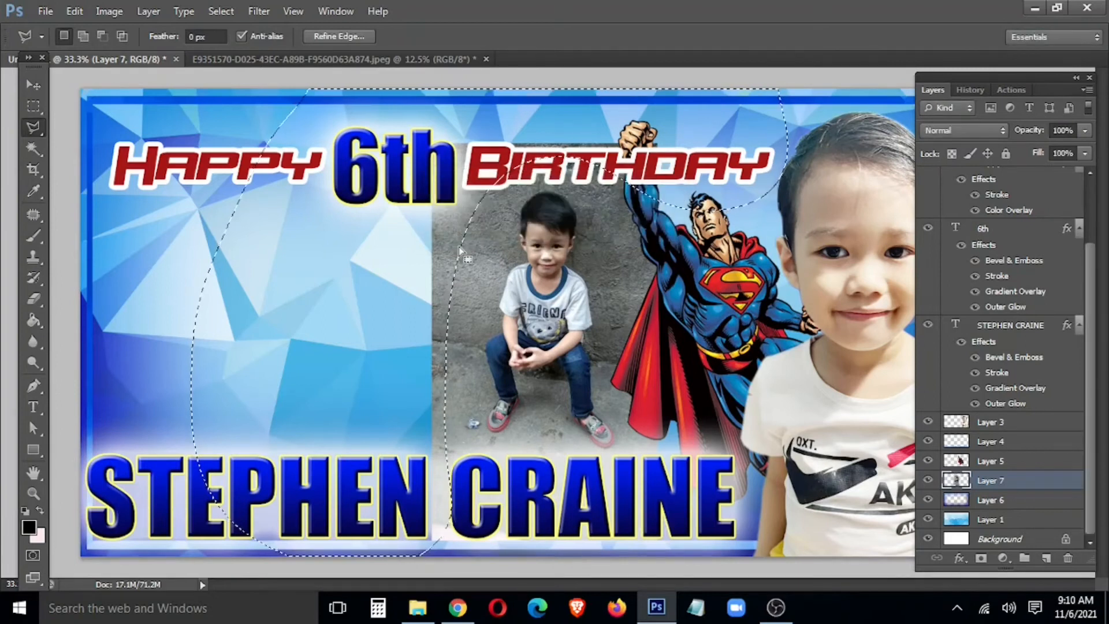
key("Delete")
key("Delete")
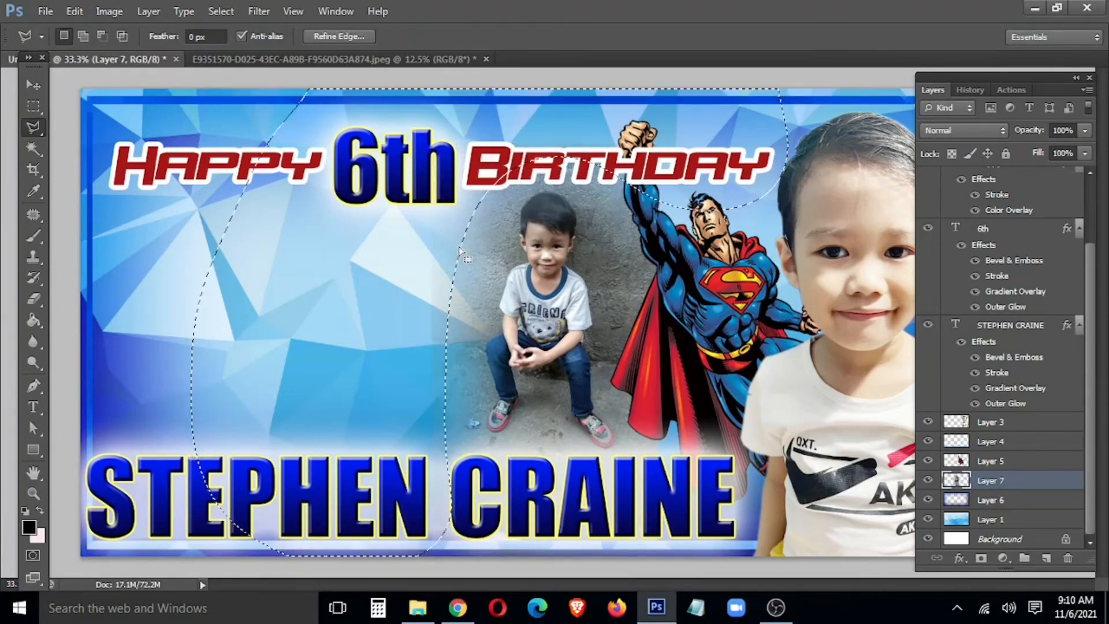
key("ctrl+alt+z")
key("ctrl+alt+z")
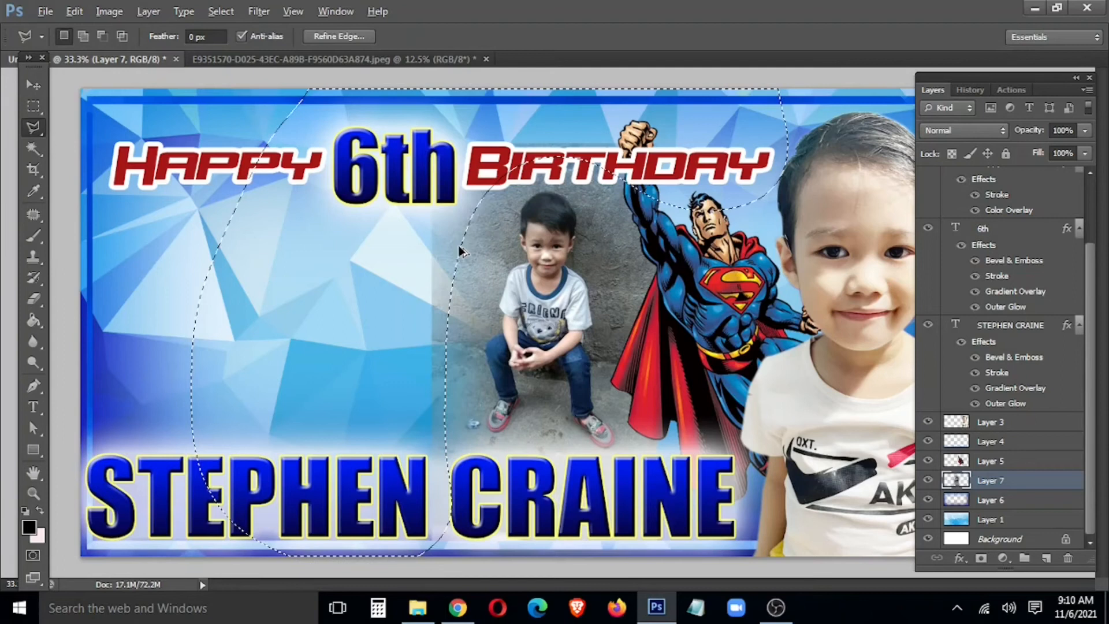
key("Delete")
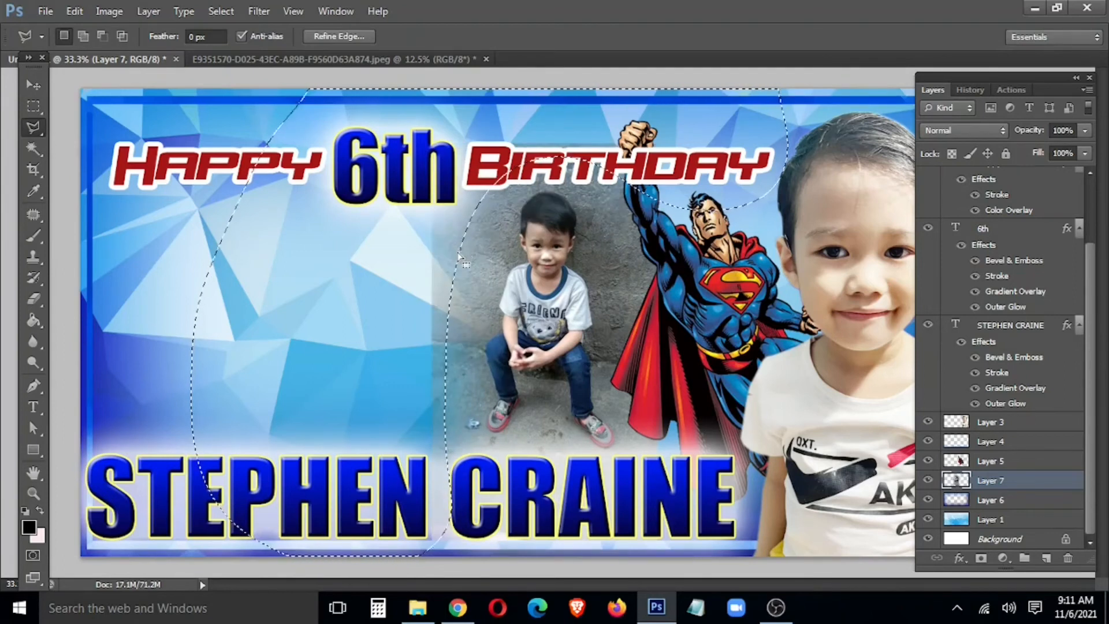
key("w")
key("ctrl+d")
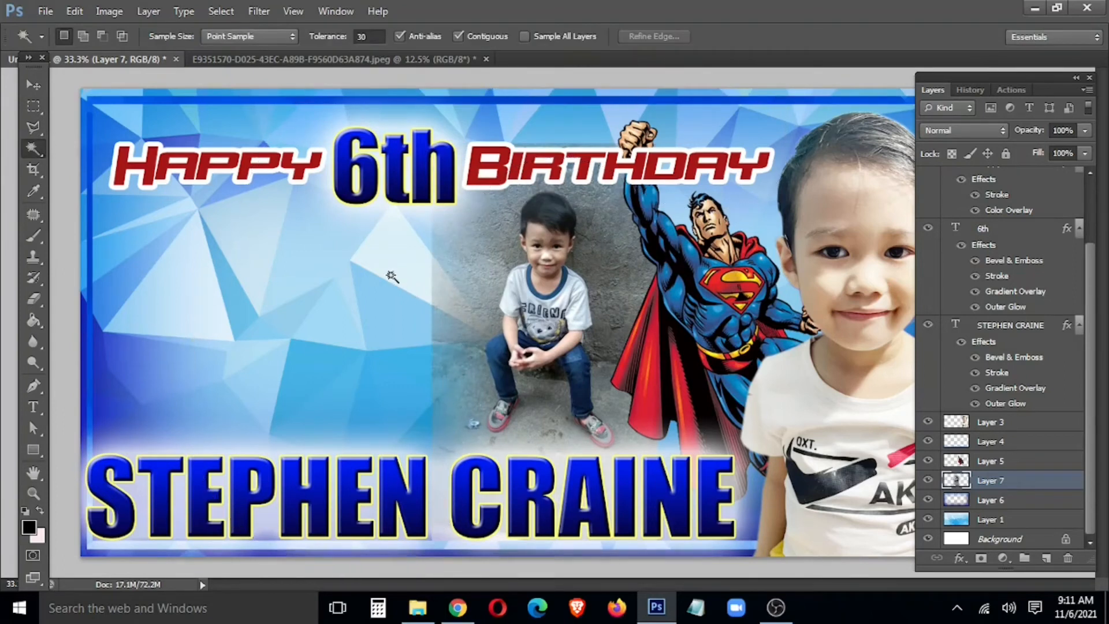
Step: Erase the photo's remaining left edge at 50% opacity to blend it into the background
key("e")
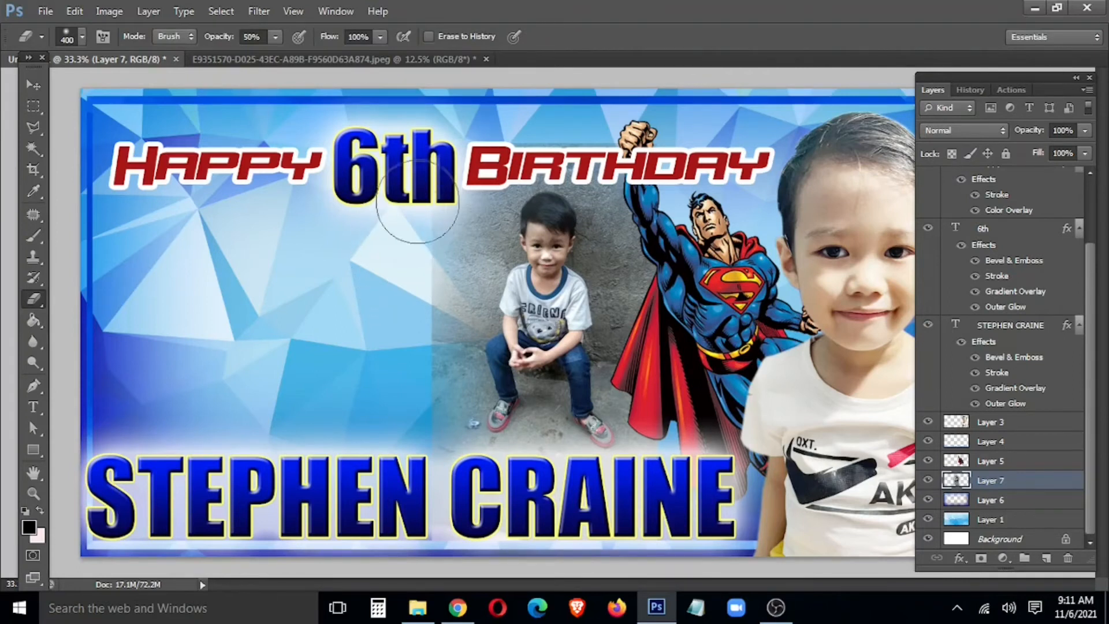
mouse_move(395, 268)
left_mouse_down()
mouse_move(411, 243)
mouse_move(399, 392)
mouse_move(420, 429)
left_mouse_up()
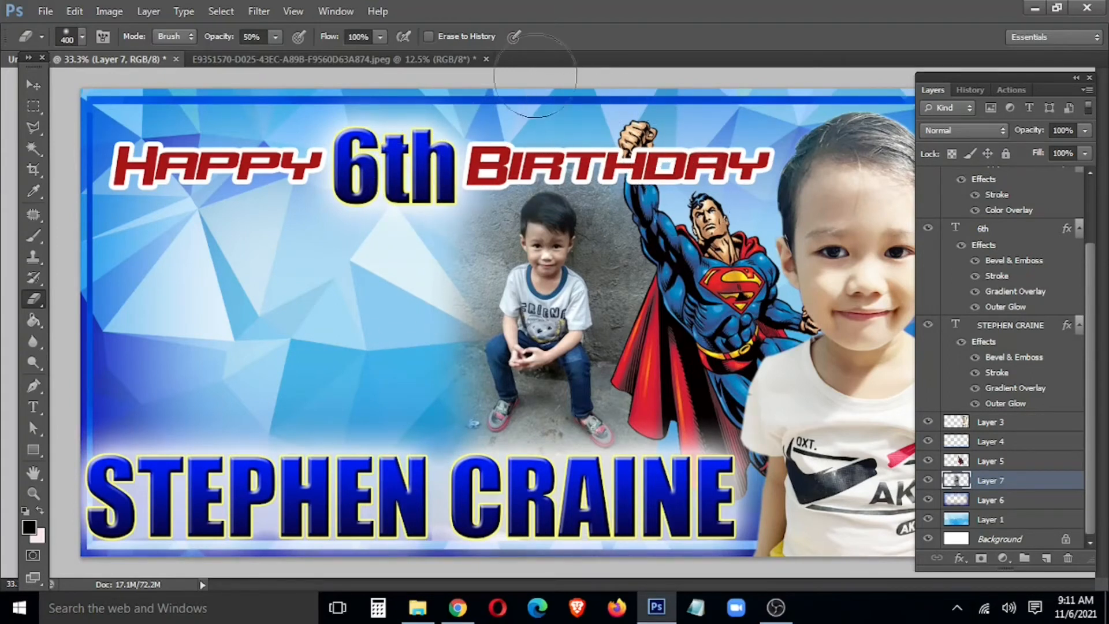
key("v")
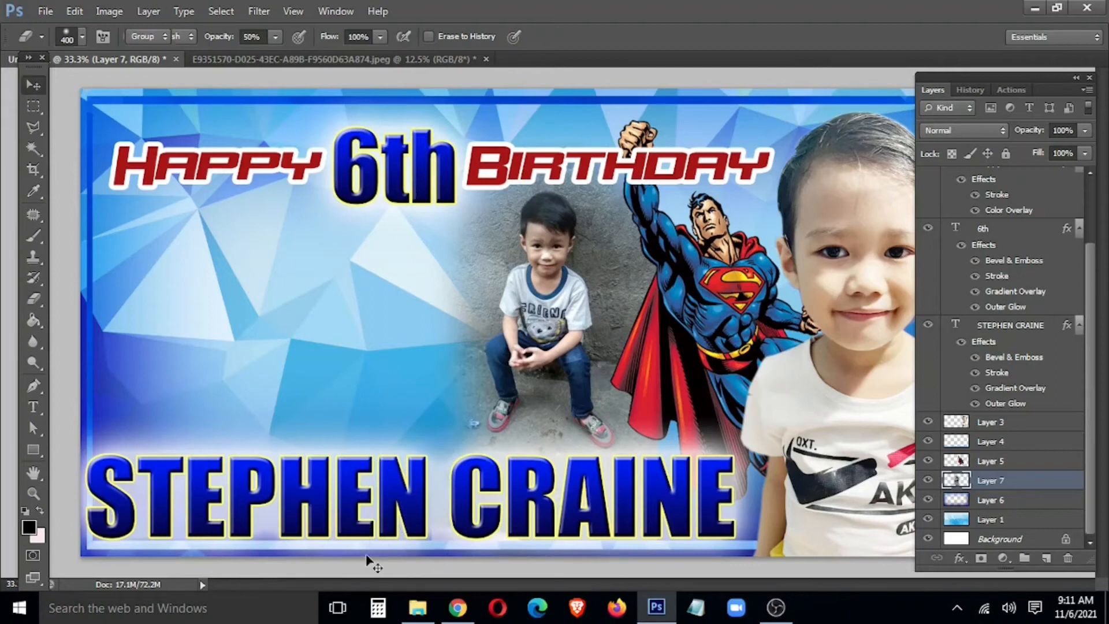
Step: Raise the sitting-boy photo's contrast to 60 with Brightness/Contrast
key("alt+i")
key("a")
key("c")
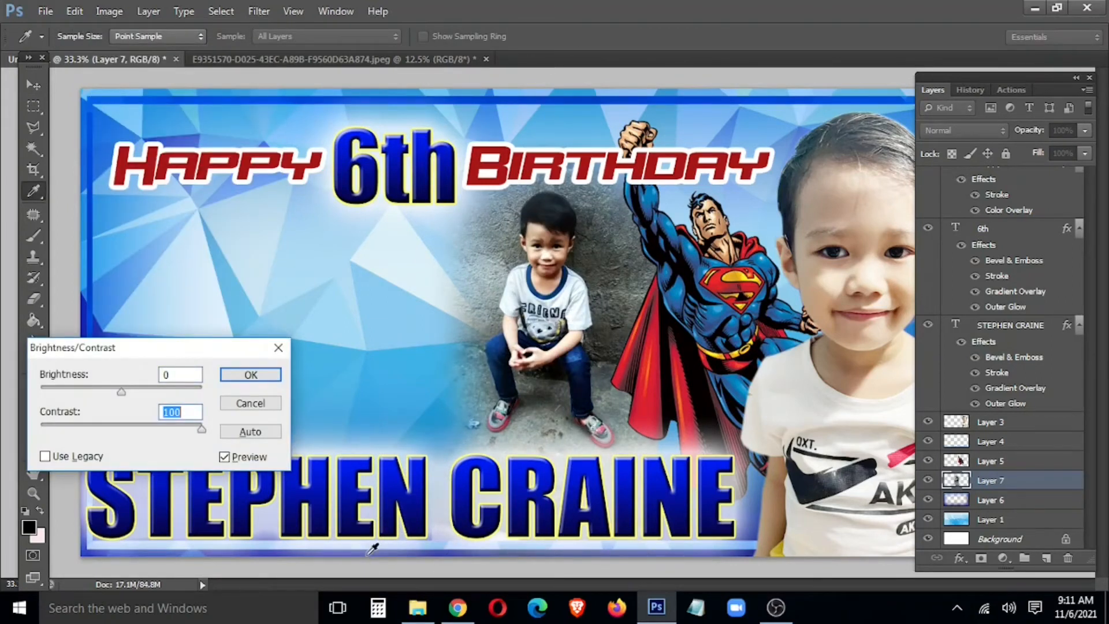
key("Return")
key("ctrl+z")
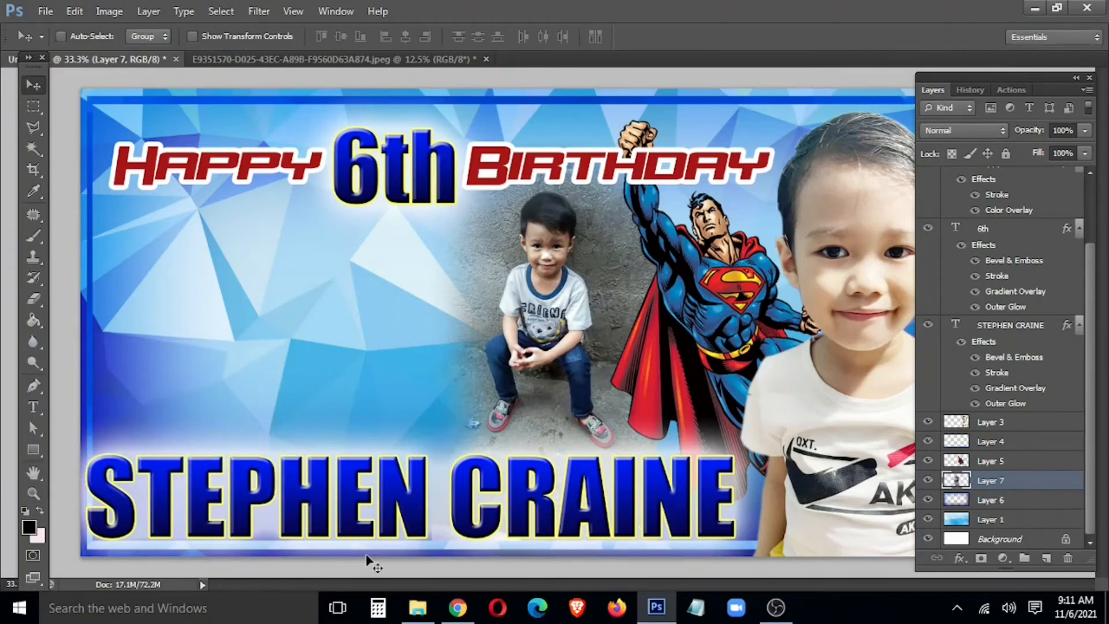
key("alt+i")
key("a")
key("c")
key("Tab")
type("6")
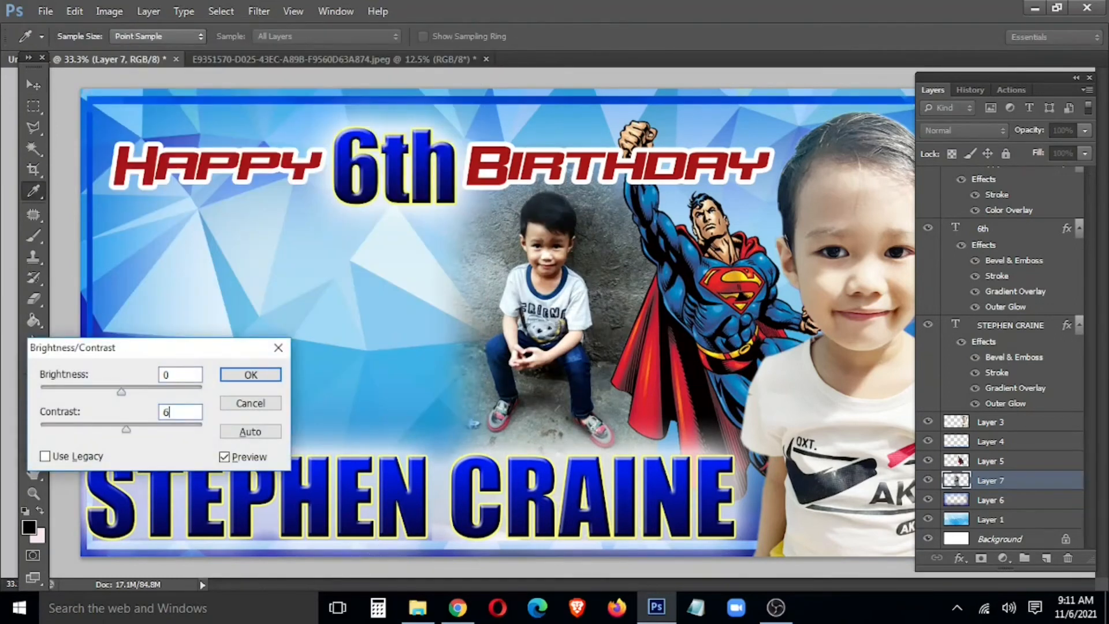
type("0")
key("Return")
Step: Brighten the photo's midtones with a Curves lift from input 111 to output 144
key("ctrl+m")
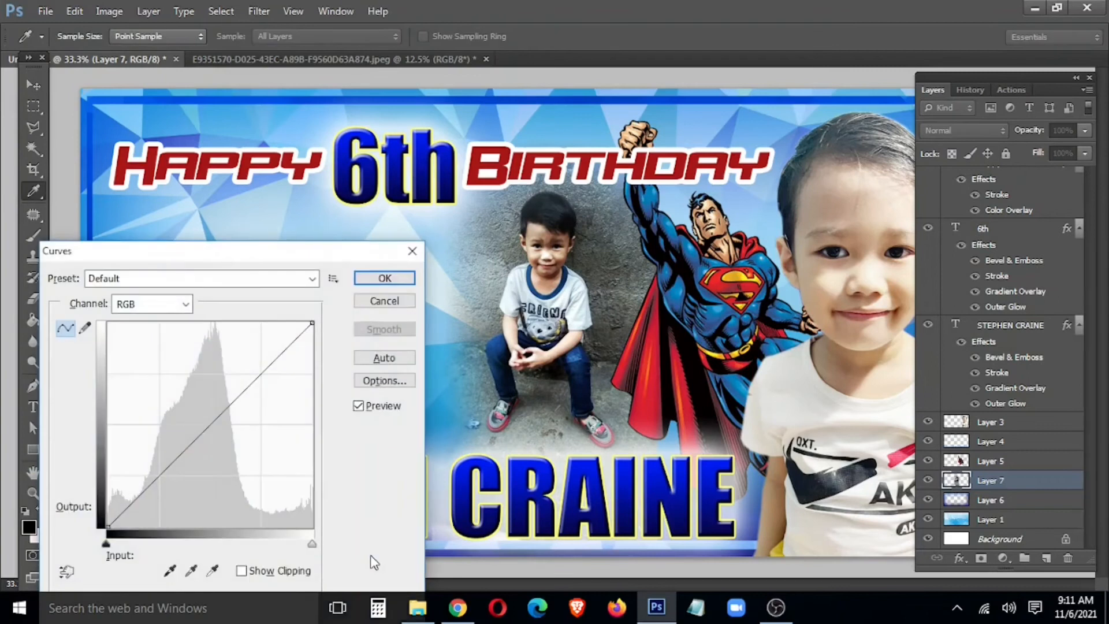
left_click_drag(194, 441, 195, 409)
left_click(397, 279)
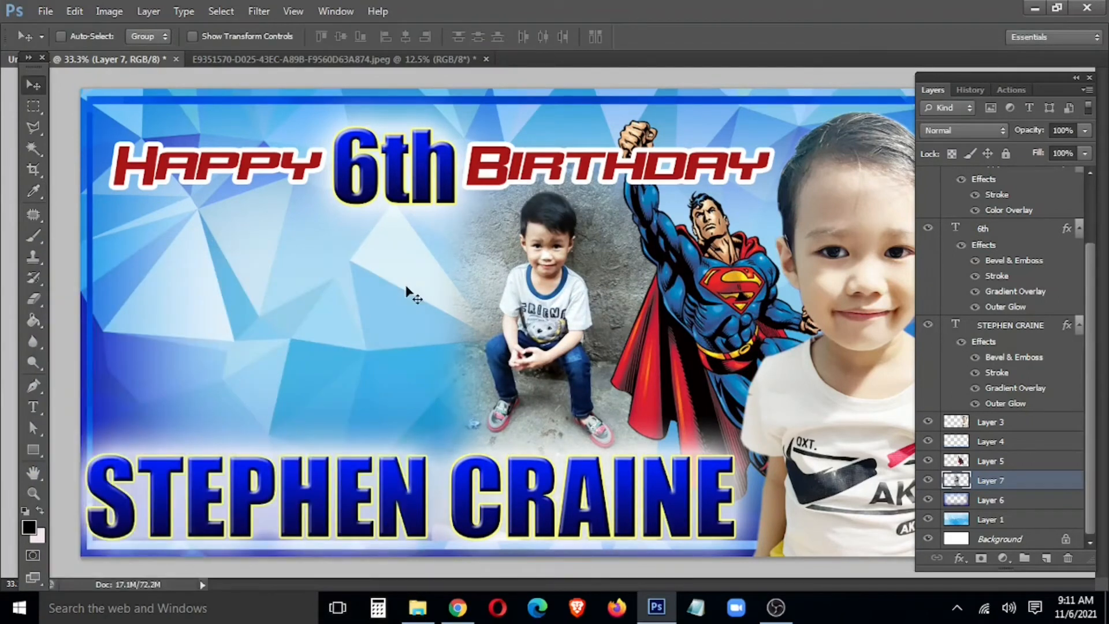
Step: Copy the black-shirt boy photo into the banner as Layer 8, sized and placed on the left
left_click(335, 58)
left_click_drag(214, 197, 193, 236)
left_click_drag(242, 393, 373, 309)
left_click(312, 235)
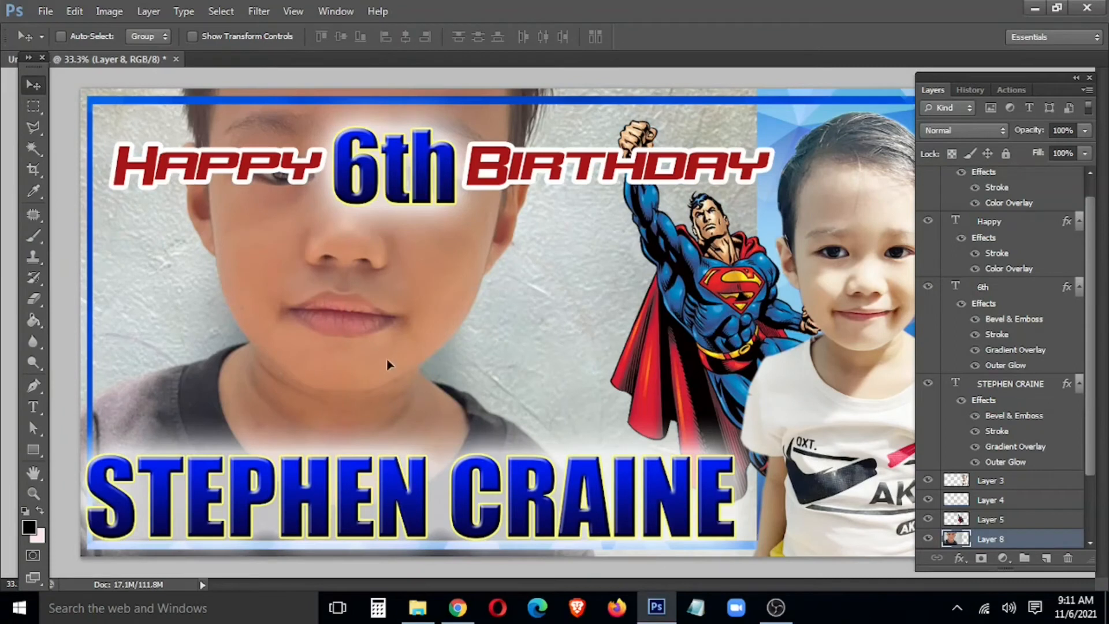
key("ctrl+t")
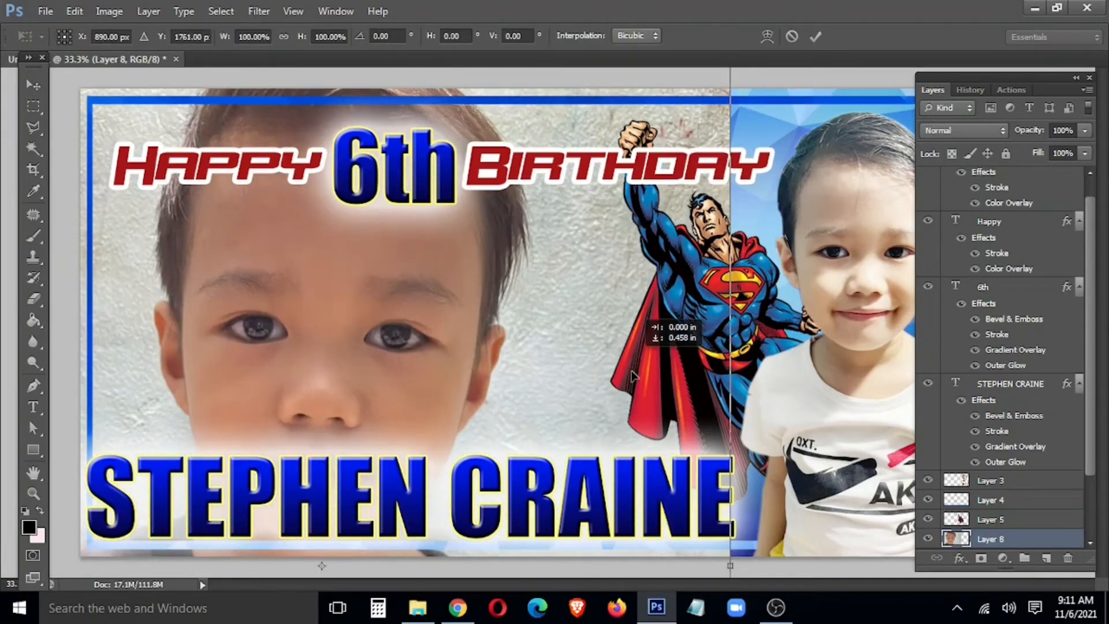
left_click_drag(634, 343, 617, 471)
left_click_drag(705, 194, 482, 260)
left_click_drag(372, 394, 240, 340)
left_click_drag(270, 433, 306, 433)
key("Return")
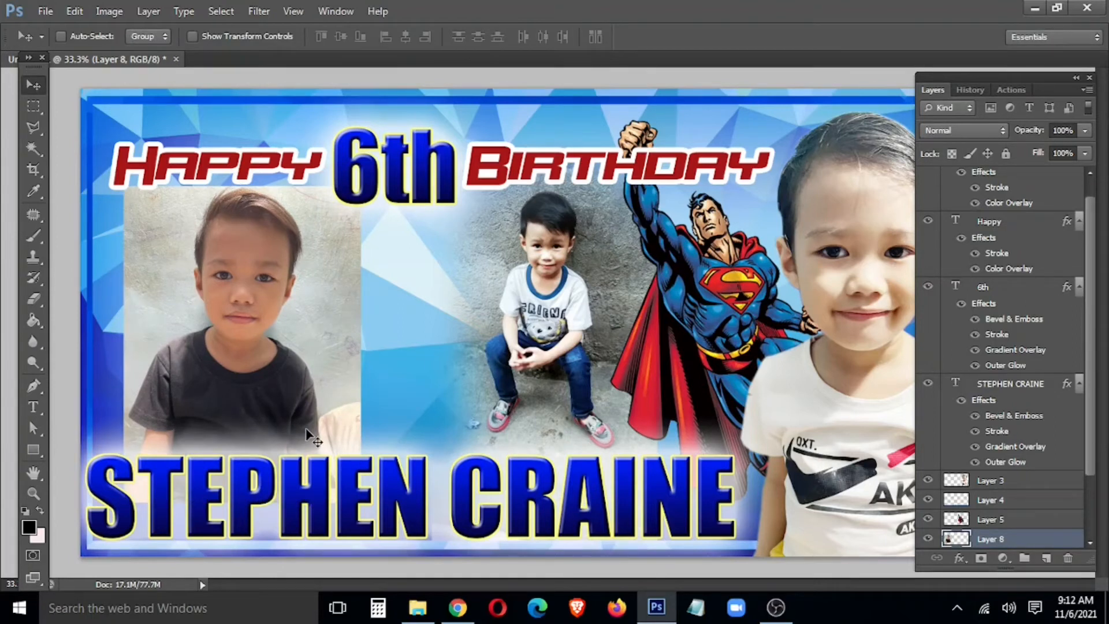
Step: Shift the left boy's photo slightly left and scale it down to about 90%
left_click_drag(323, 345, 293, 351)
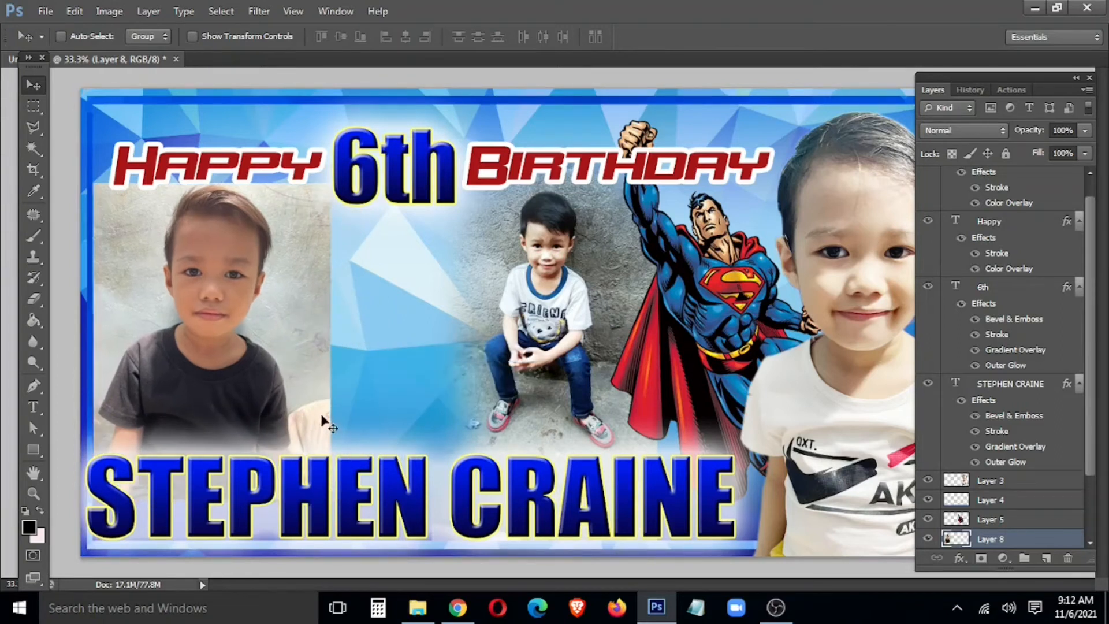
key("ctrl+t")
left_click_drag(330, 498, 292, 475)
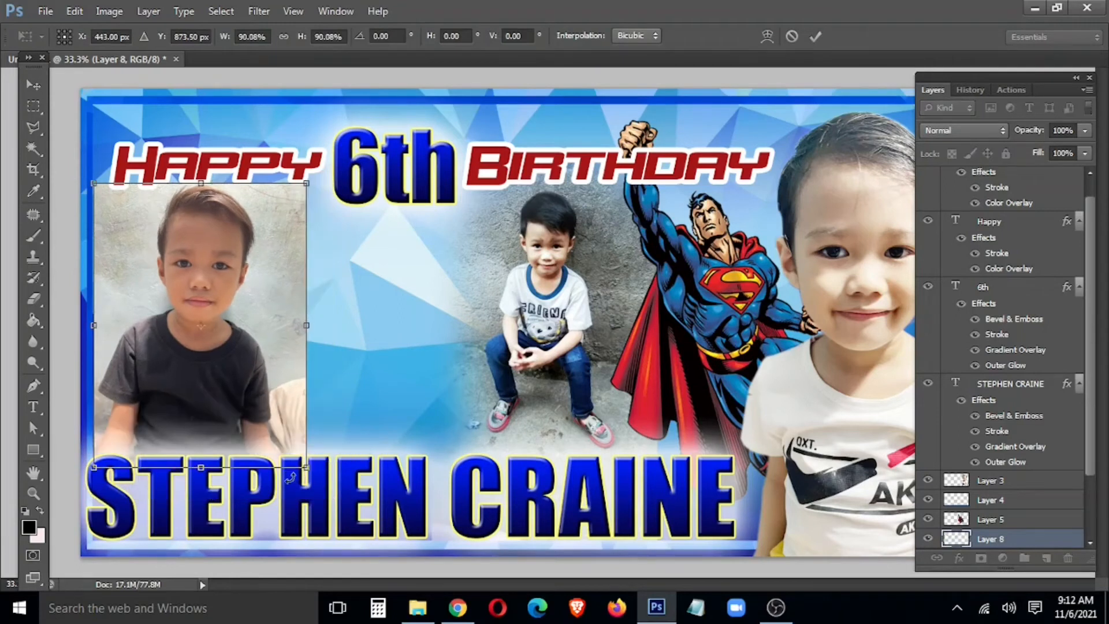
key("Return")
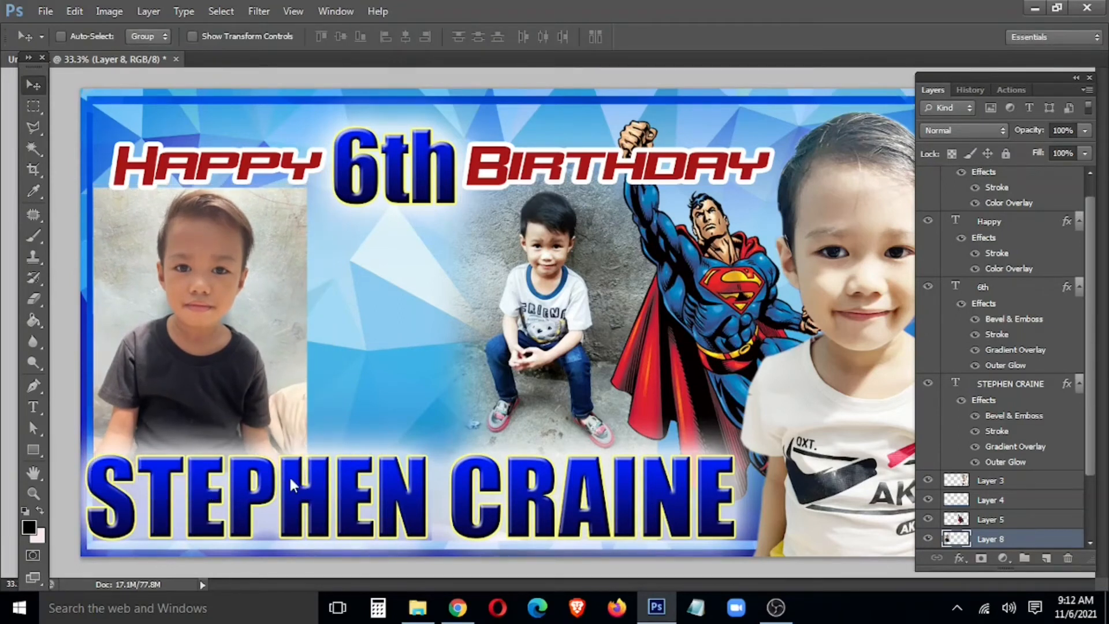
key("ctrl+plus")
key("ctrl+plus")
left_click_drag(257, 404, 601, 289)
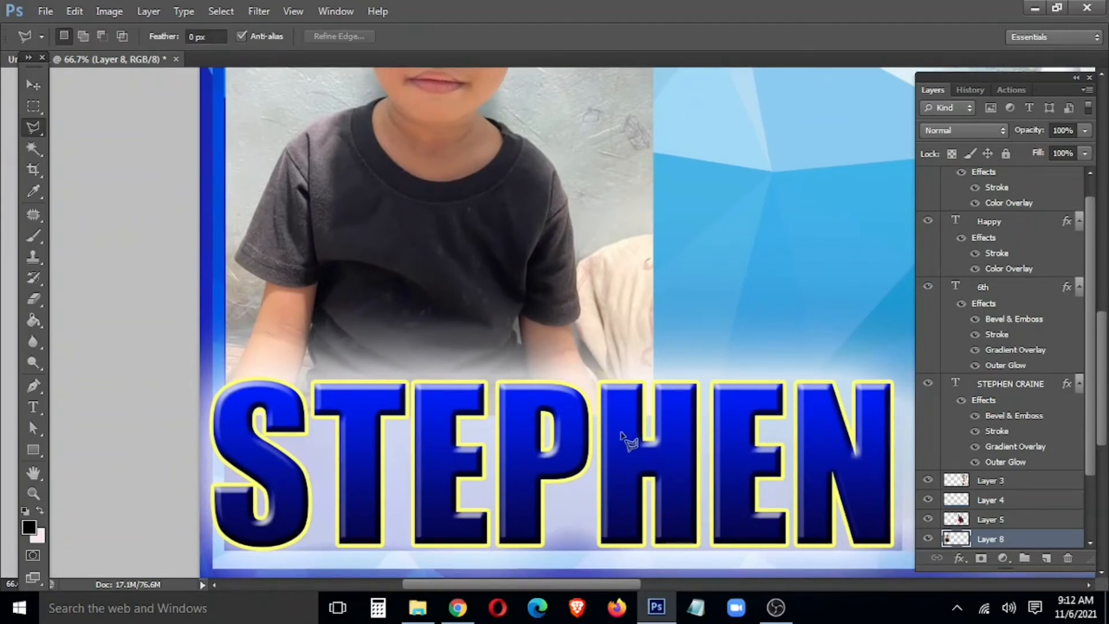
Step: Begin a Polygonal Lasso outline of the left boy up his arm, along the collar and jaw
scroll(589, 373, "up", 3)
left_click(591, 381)
left_click(564, 326)
left_click(537, 261)
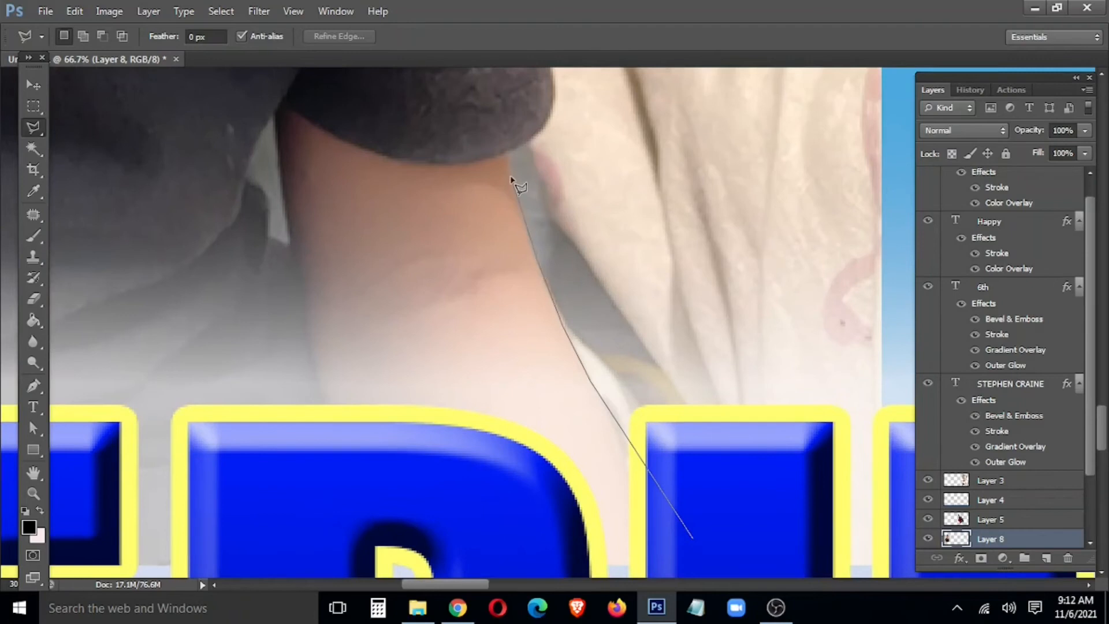
left_click(509, 154)
left_click_drag(554, 81, 495, 495)
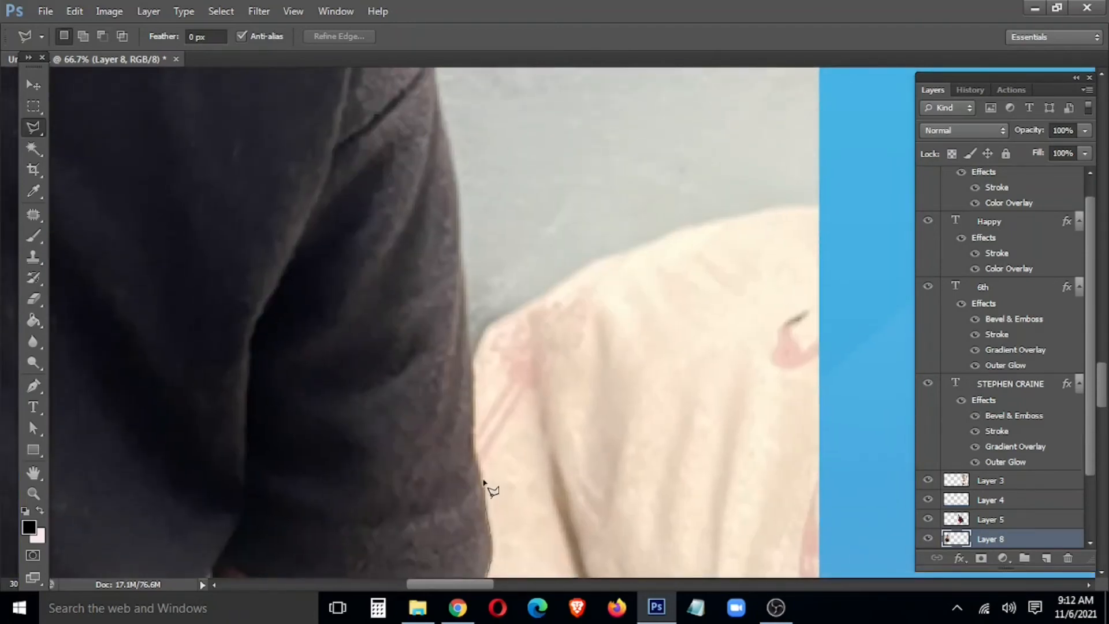
left_click_drag(462, 255, 460, 488)
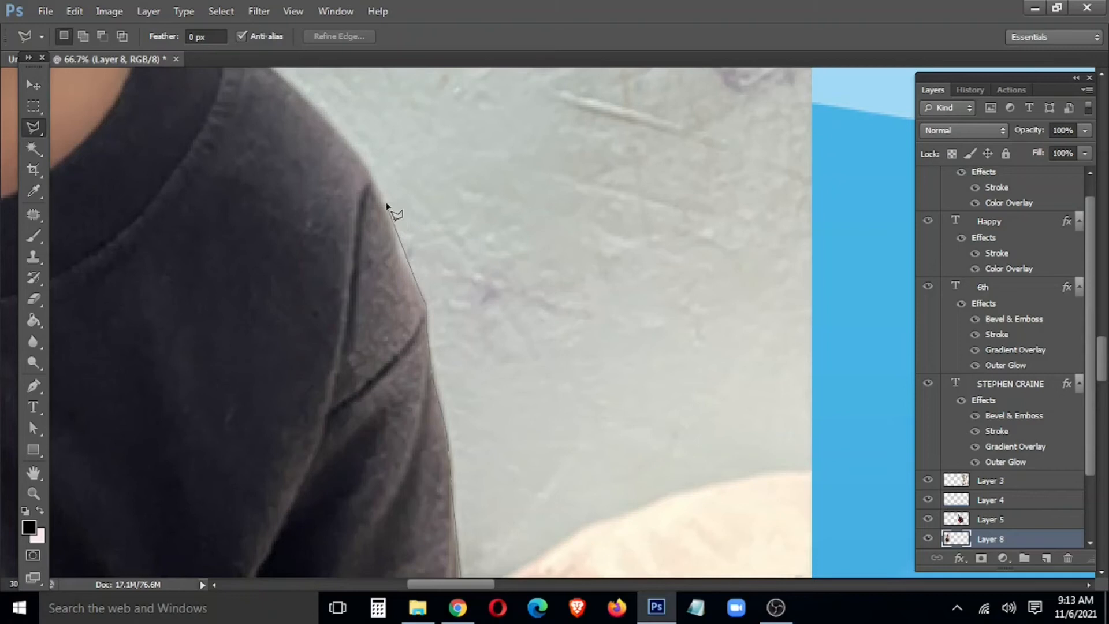
left_click_drag(346, 136, 515, 340)
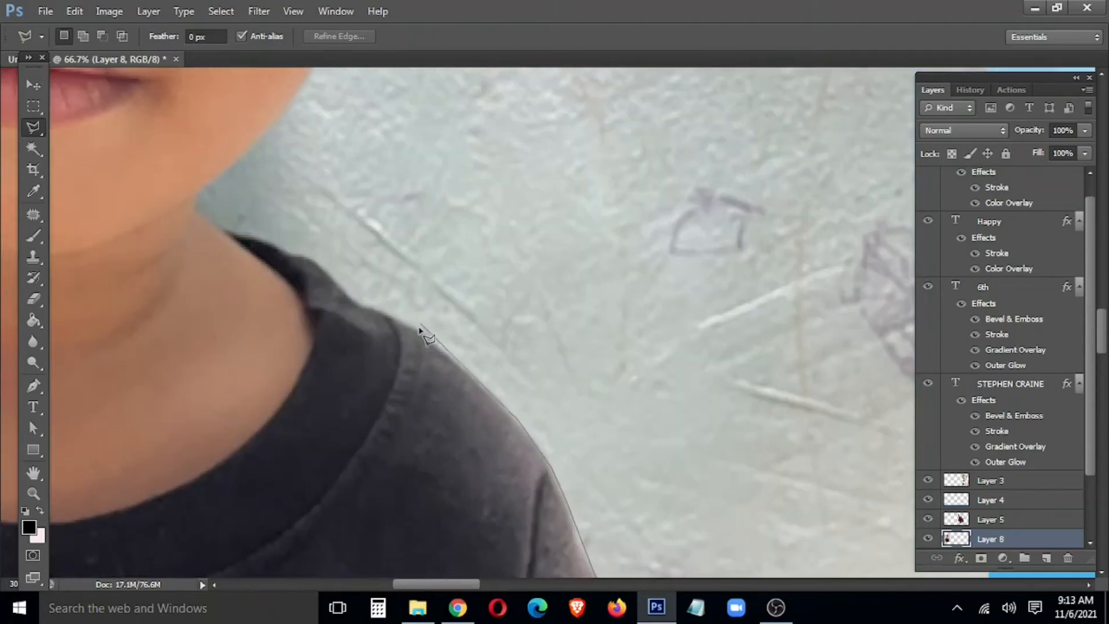
left_click(352, 294)
left_click(314, 256)
left_click_drag(283, 252, 495, 446)
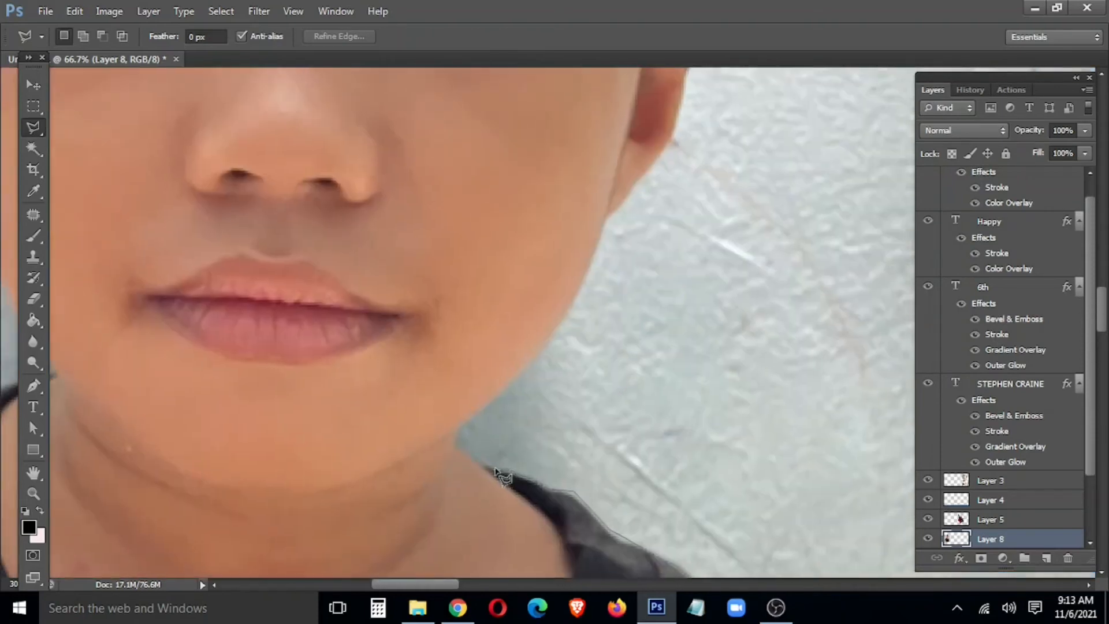
left_click(456, 427)
left_click(543, 357)
left_click(575, 301)
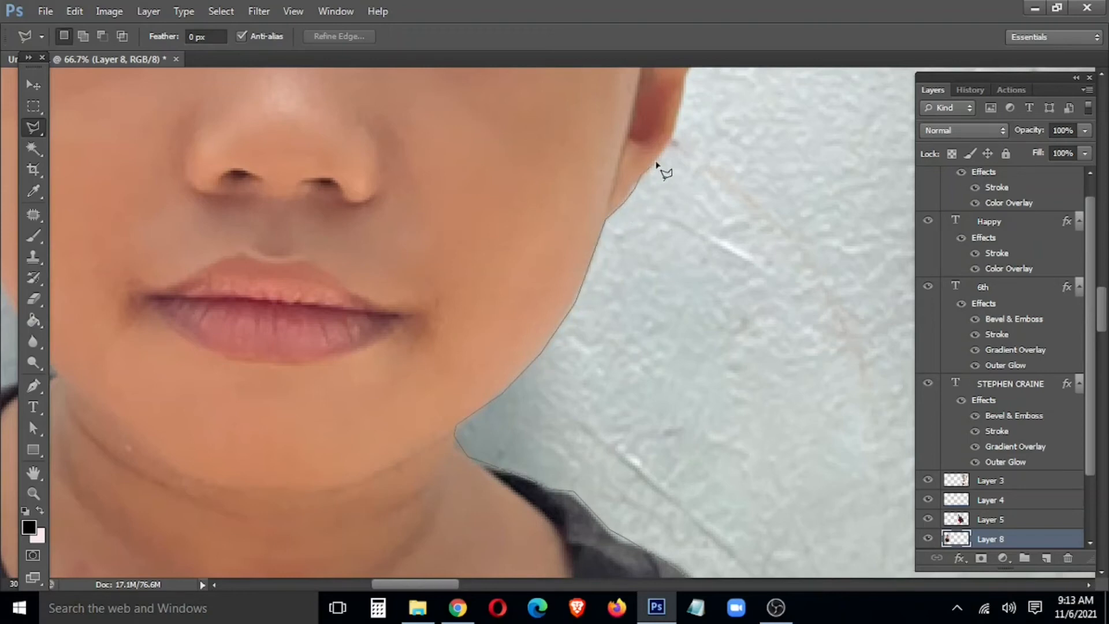
Step: Continue the outline past the top of the ear and across the top of the hair
left_click_drag(685, 109, 589, 461)
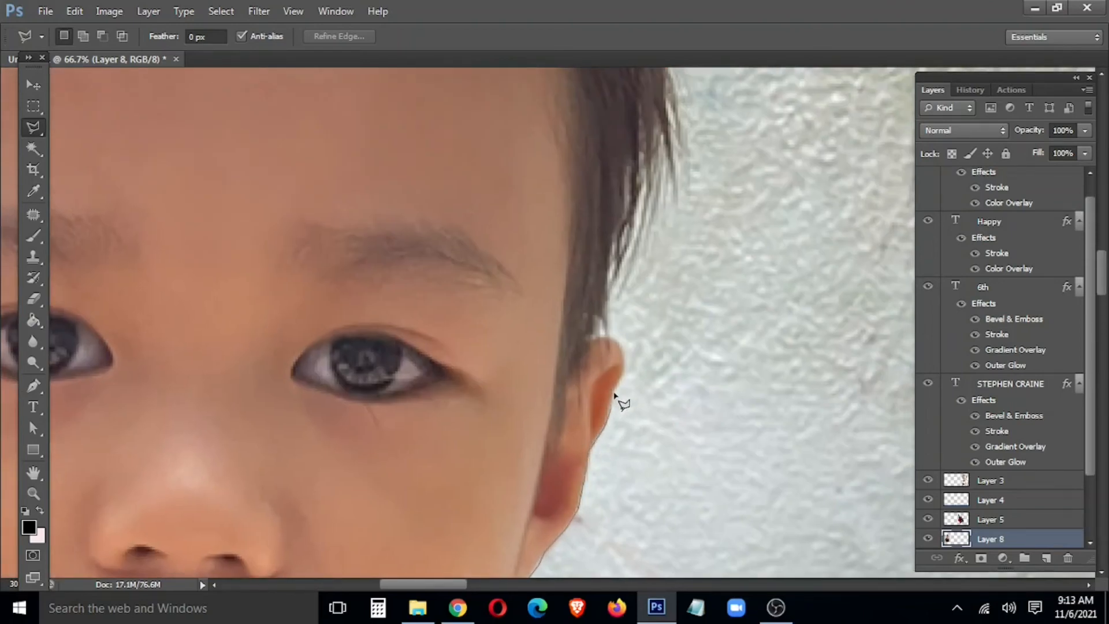
left_click(610, 337)
left_click_drag(653, 166, 591, 483)
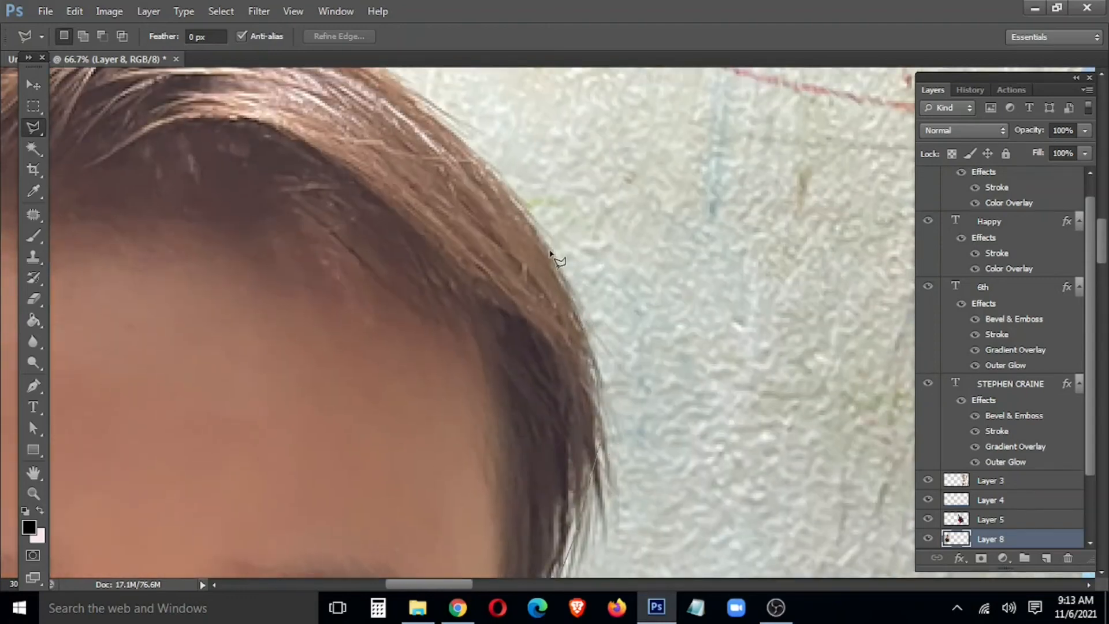
mouse_move(455, 145)
left_mouse_down()
mouse_move(584, 460)
mouse_move(587, 444)
left_mouse_up()
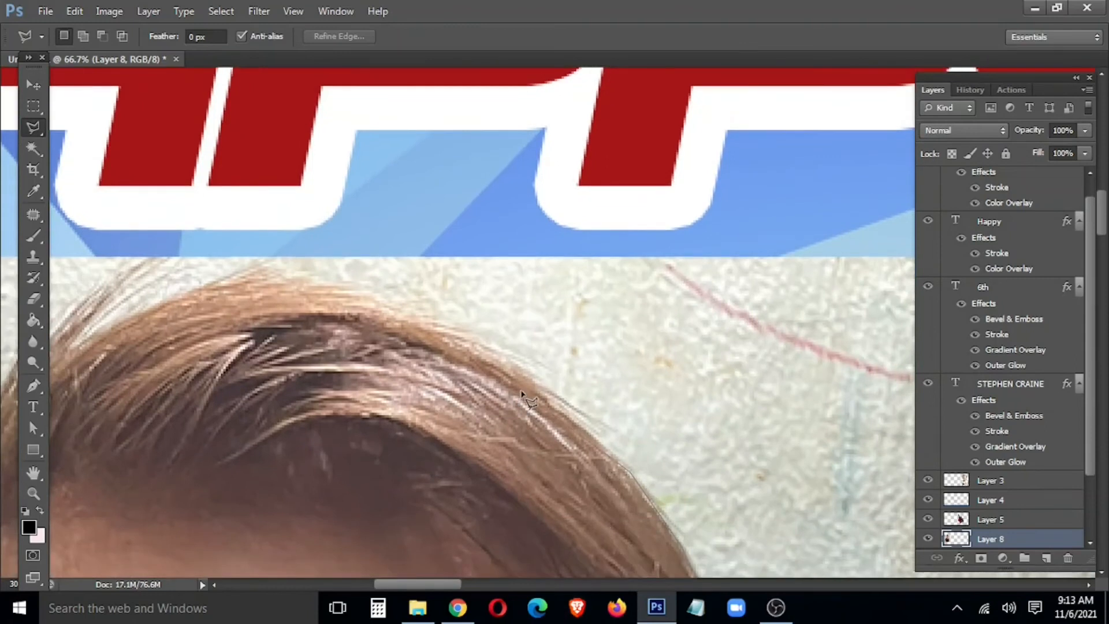
left_click(521, 370)
left_click(411, 308)
left_click(324, 281)
left_click(255, 276)
left_click(209, 282)
left_click(160, 302)
Step: Trace the outline down the left edge of the boy's hair
left_click_drag(160, 303, 674, 236)
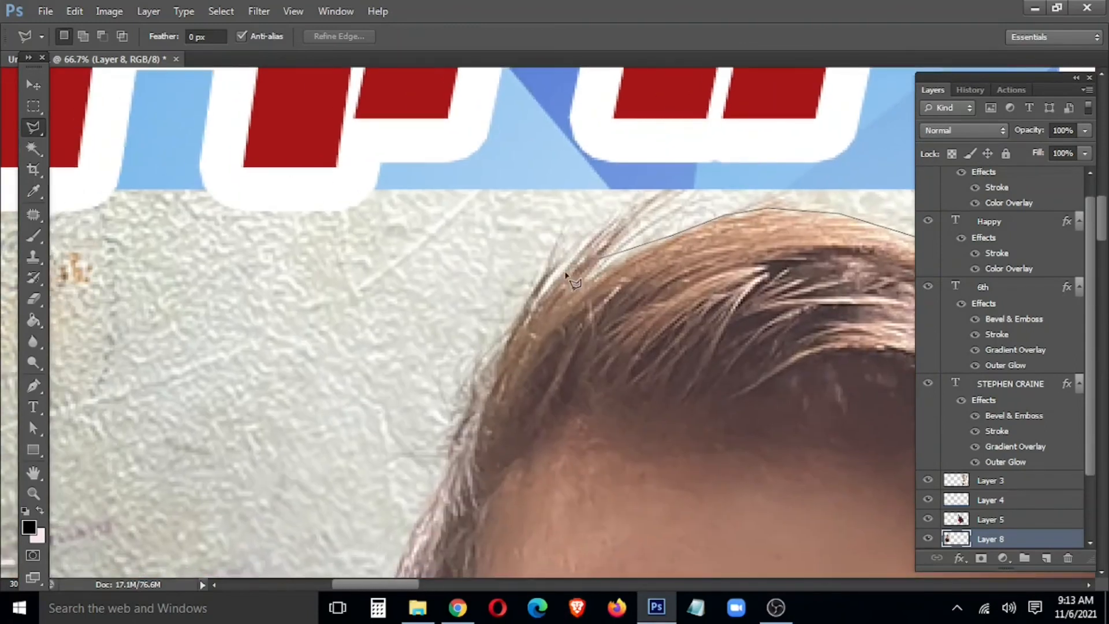
left_click(561, 287)
left_click(436, 489)
left_click_drag(430, 519, 663, 229)
left_click(630, 281)
left_click(612, 359)
left_click(612, 413)
Step: Trace the outline down the edge of the boy's ear
left_click_drag(638, 555, 651, 238)
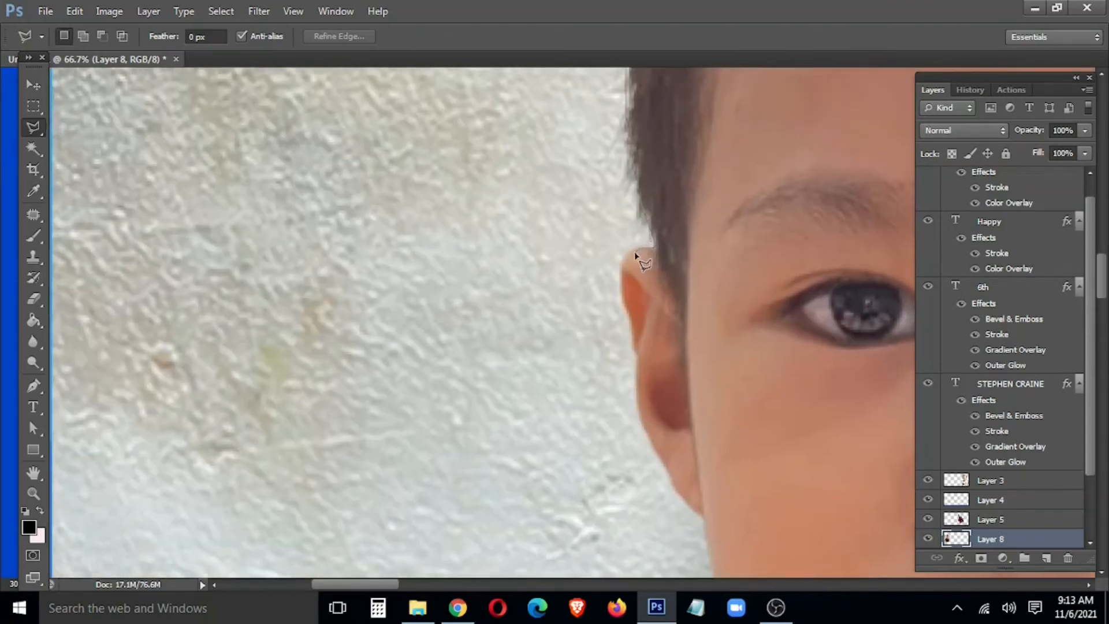
left_click(621, 270)
left_click(620, 280)
left_click(624, 303)
left_click(633, 330)
left_click(636, 358)
left_click(637, 385)
Step: Trace the outline down the cheek and jaw corner onto the shoulder
left_click_drag(635, 401, 601, 233)
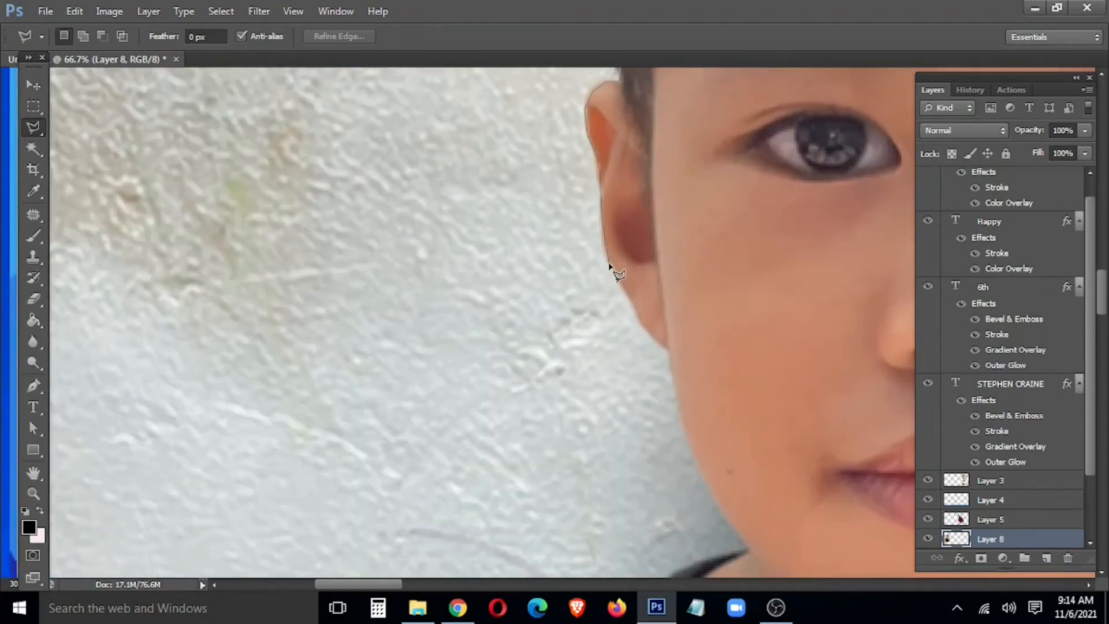
left_click(670, 351)
left_click(668, 373)
mouse_move(665, 469)
left_mouse_down()
mouse_move(618, 131)
mouse_move(571, 225)
left_mouse_up()
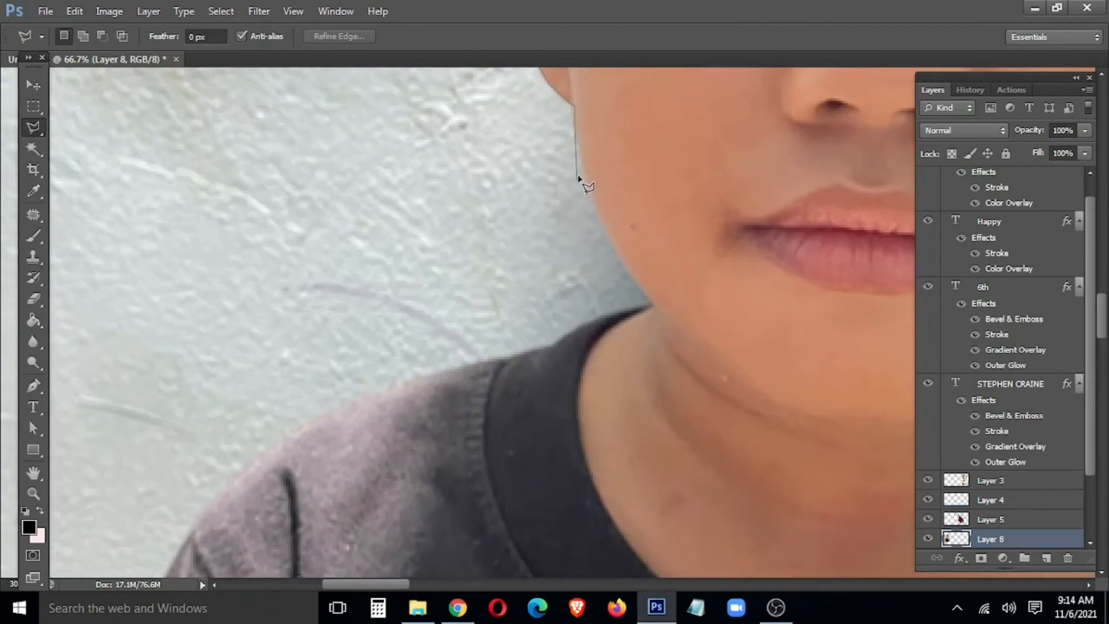
left_click(581, 167)
left_click(599, 227)
left_click(654, 306)
left_click(548, 347)
left_click(312, 416)
Step: Trace the outline down the sleeve to its bottom edge
left_click_drag(313, 416, 463, 181)
left_click(374, 251)
left_click(332, 302)
left_click_drag(330, 305, 439, 153)
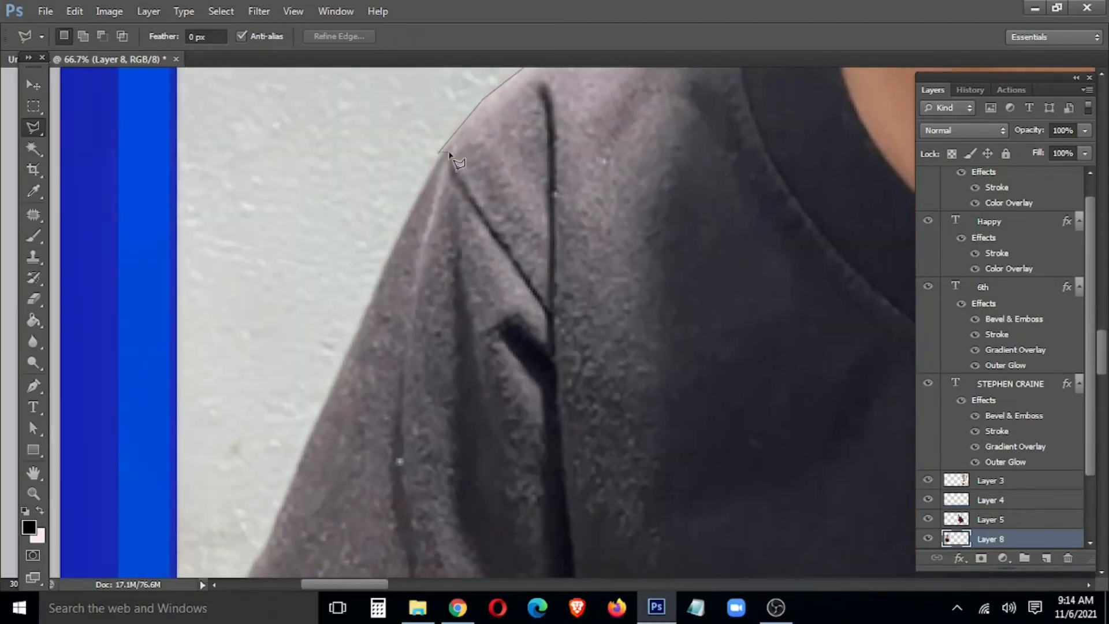
left_click(323, 418)
left_click_drag(289, 477, 423, 170)
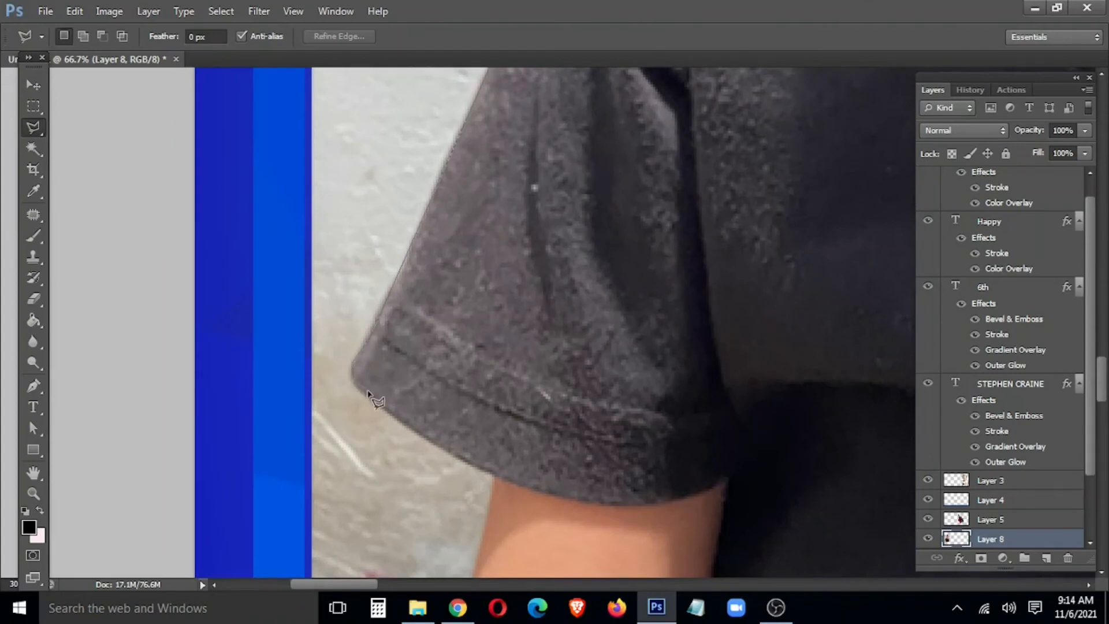
left_click(492, 478)
Step: Finish the outline around the bottom of the arm and the photo's lower-left corner
left_click_drag(478, 559, 503, 282)
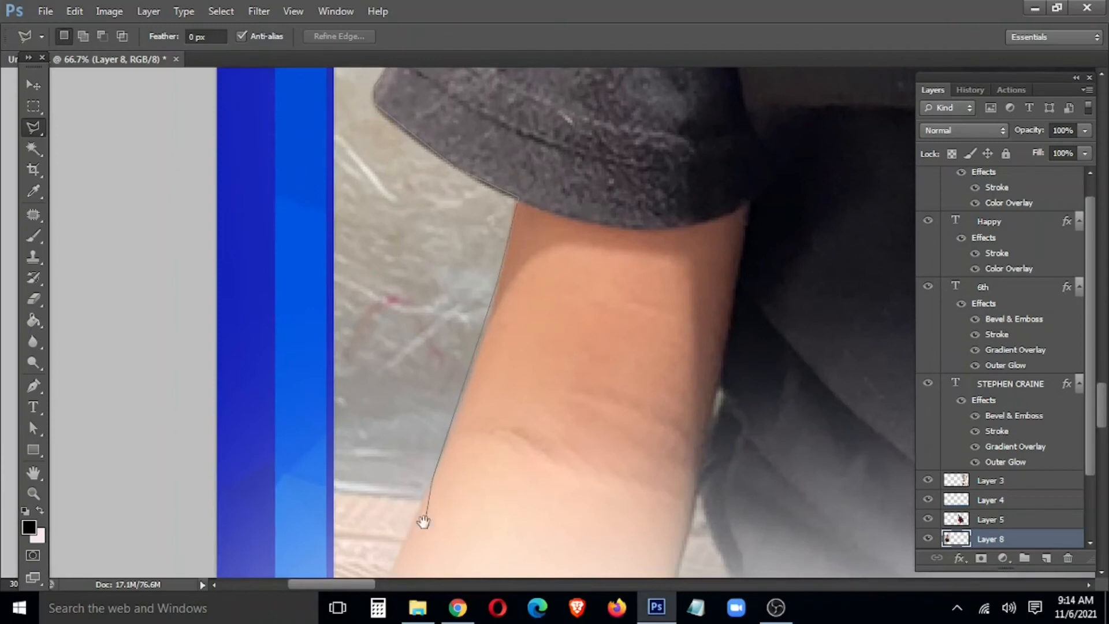
left_click_drag(423, 522, 460, 419)
left_click(401, 547)
left_click_drag(402, 547, 464, 407)
left_click(338, 554)
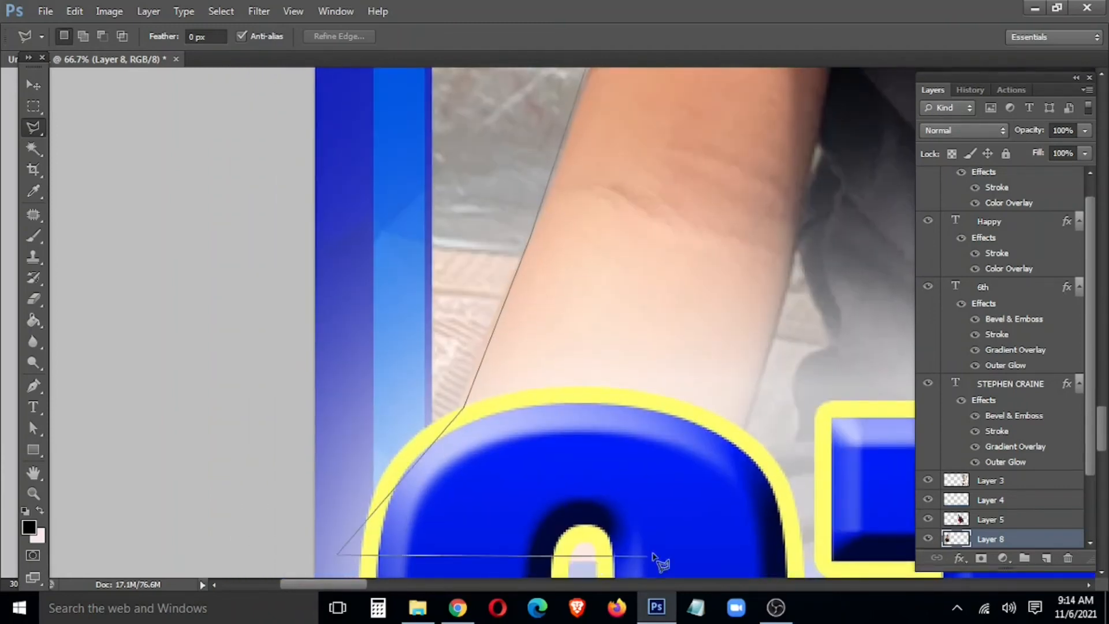
scroll(711, 560, "down", 3)
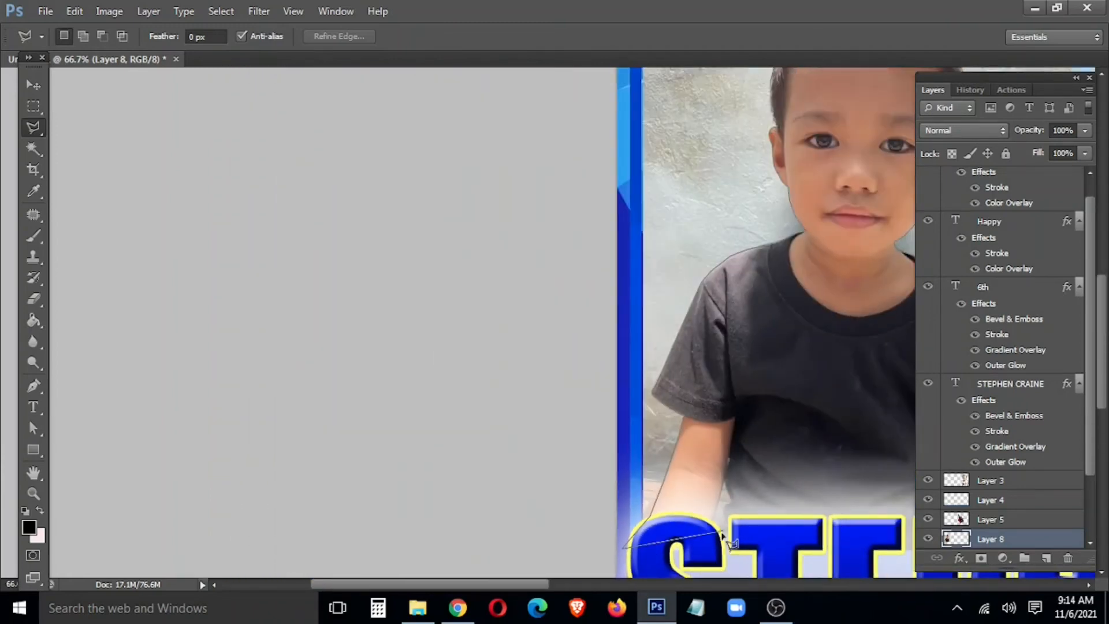
left_click_drag(722, 533, 487, 197)
left_click(471, 291)
Step: Close the selection, feather it 60 px, and copy the boy onto a new layer
double_click(736, 285)
left_click_drag(763, 162, 670, 462)
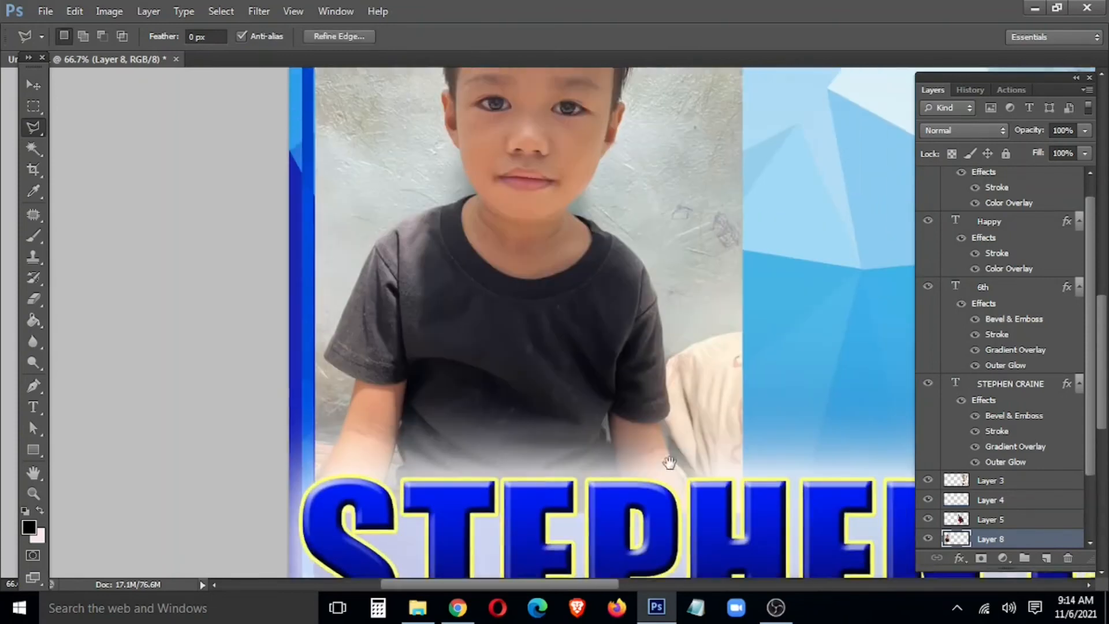
right_click(460, 338)
left_click(526, 83)
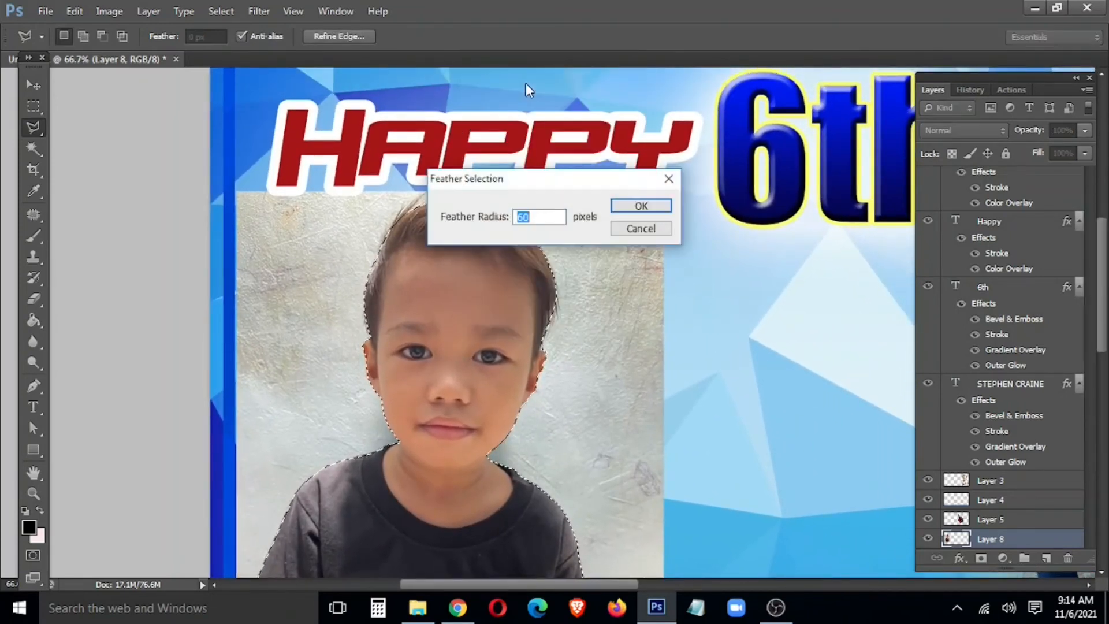
key("Return")
right_click(526, 315)
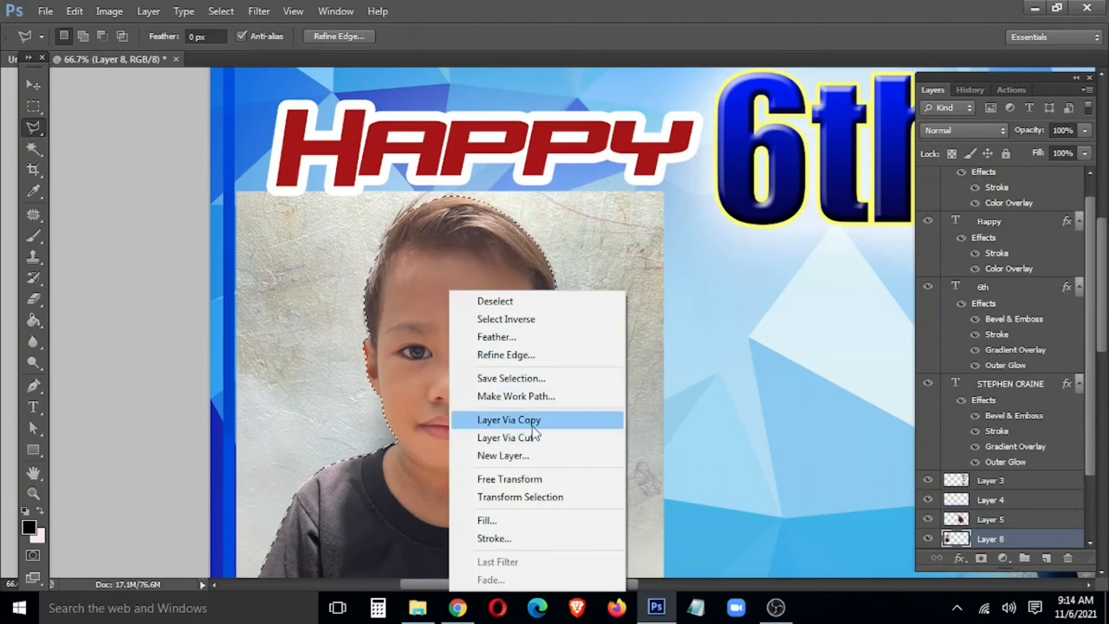
left_click(533, 420)
Step: Select the original photo's layer with the Move tool
key("v")
right_click(628, 355)
left_click(646, 367)
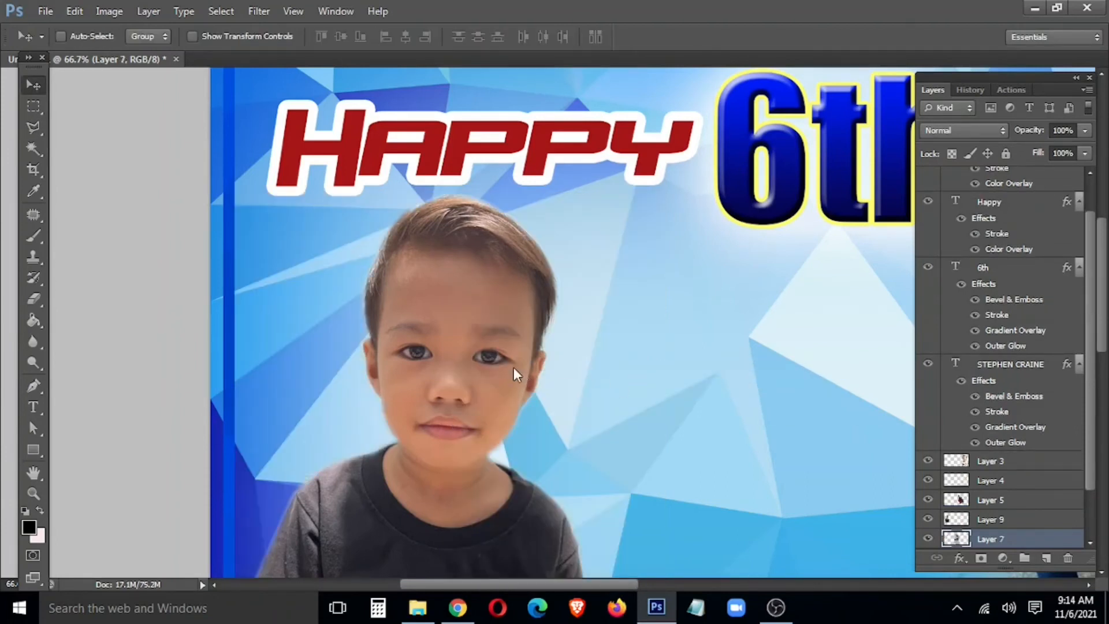
Step: Brighten Layer 7's midtones with a Curves adjustment
key("ctrl+m")
left_click_drag(197, 437, 197, 404)
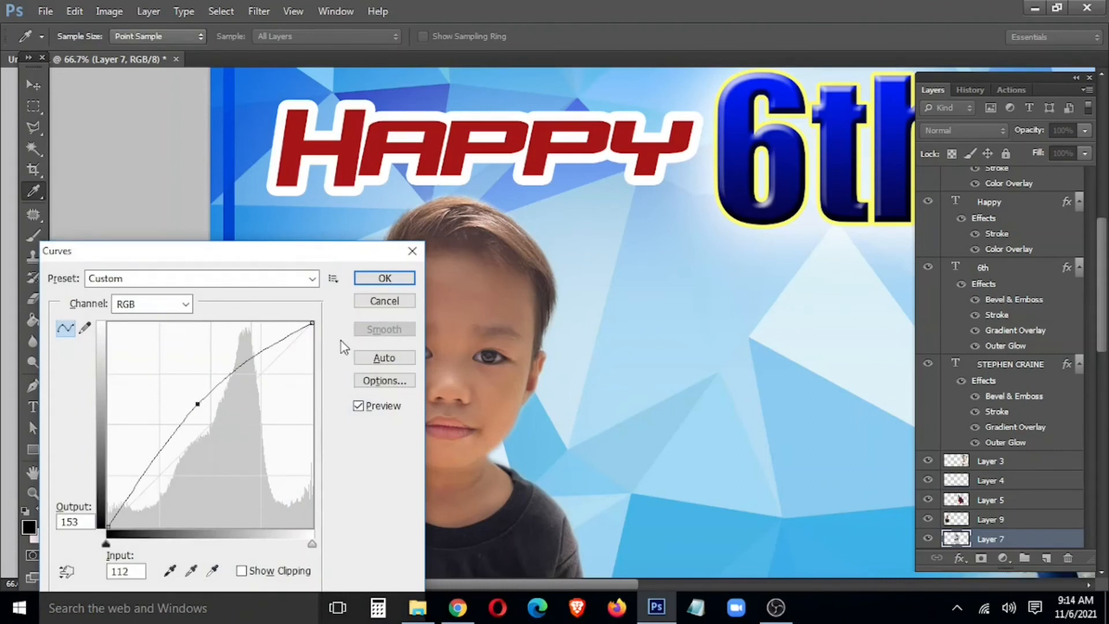
left_click_drag(341, 256, 340, 189)
left_click(407, 234)
Step: Raise the cut-out boy's Layer 9 midtones with Curves (107 to 148), then zoom out to 33.3%
key("v")
right_click(471, 338)
left_click(480, 350)
key("ctrl+m")
left_click_drag(199, 368, 192, 340)
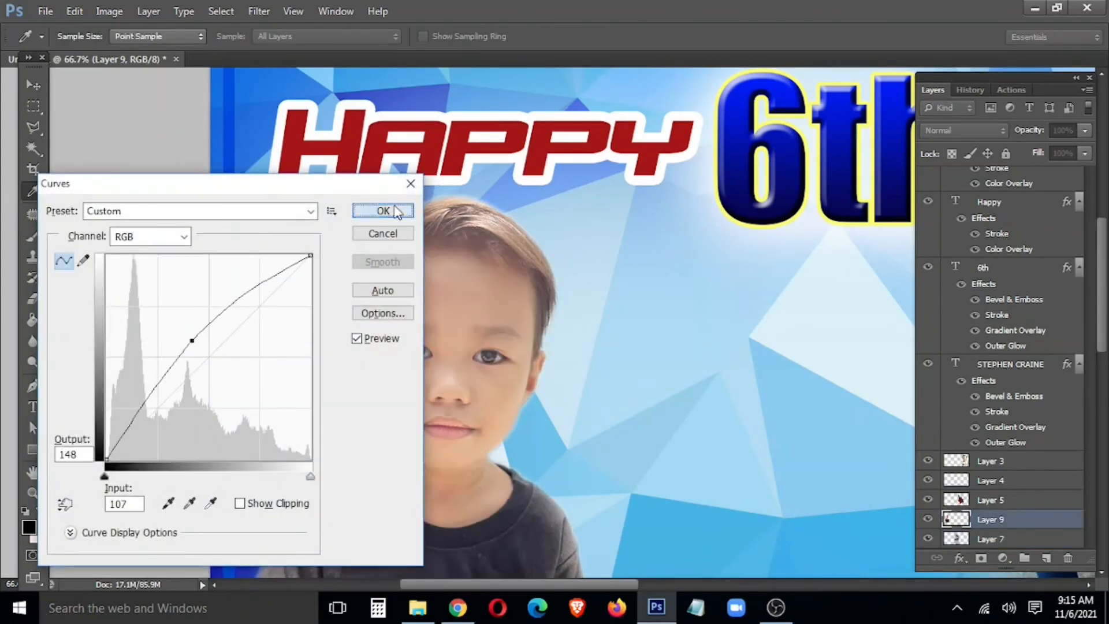
left_click(383, 210)
key("ctrl+minus")
key("ctrl+minus")
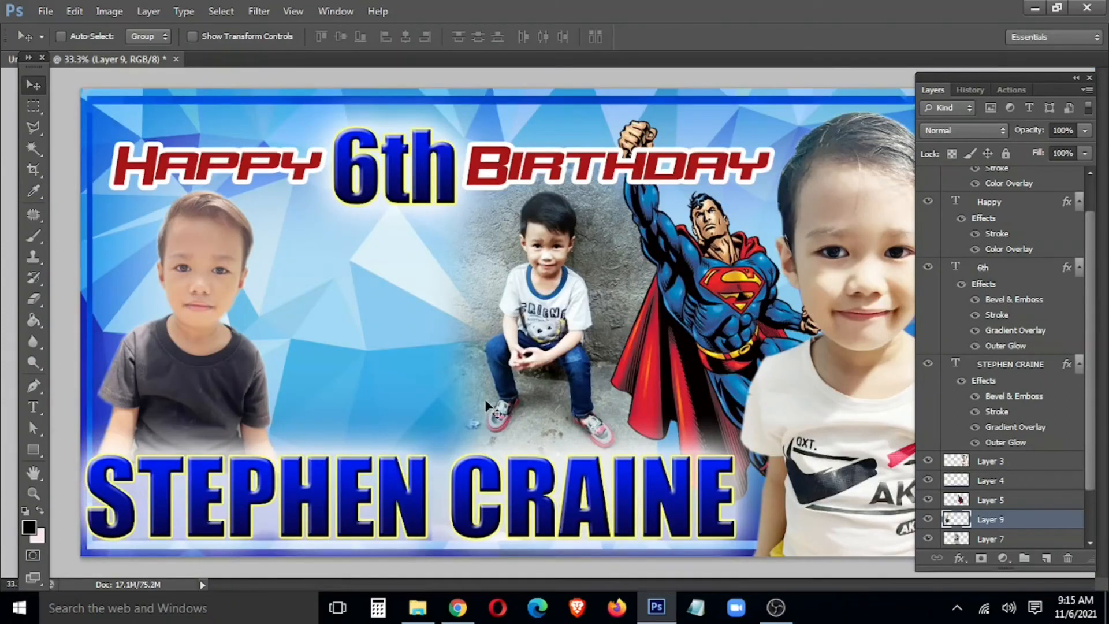
Step: Raise the cut-out boy's contrast with Brightness/Contrast
key("alt+i")
key("a")
key("c")
key("Return")
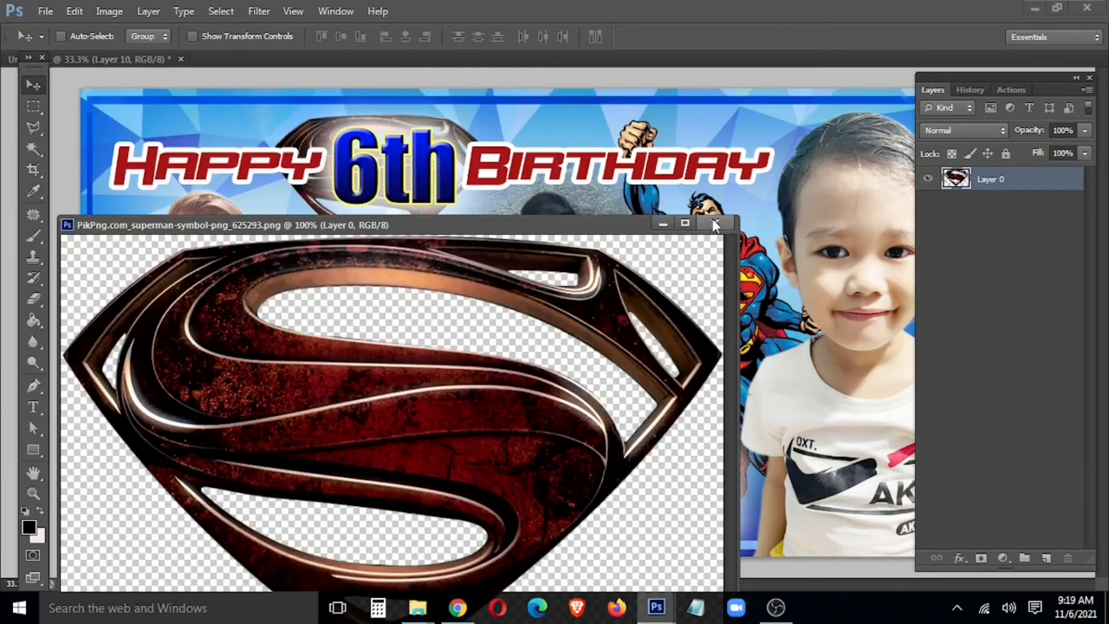
Step: Bring the Superman logo into the banner, enlarge it, and nudge it left
left_click_drag(471, 520, 392, 365)
key("ctrl+t")
left_click_drag(479, 395, 500, 428)
key("Return")
key("shift+Left")
key("shift+Left")
key("shift+Left")
key("shift+Left")
Step: Brighten the Superman logo with Curves and set its opacity to 80%
key("ctrl+l")
key("Escape")
key("ctrl+m")
left_click_drag(207, 393, 198, 334)
left_click_drag(277, 192, 104, 256)
left_click(212, 273)
key("v")
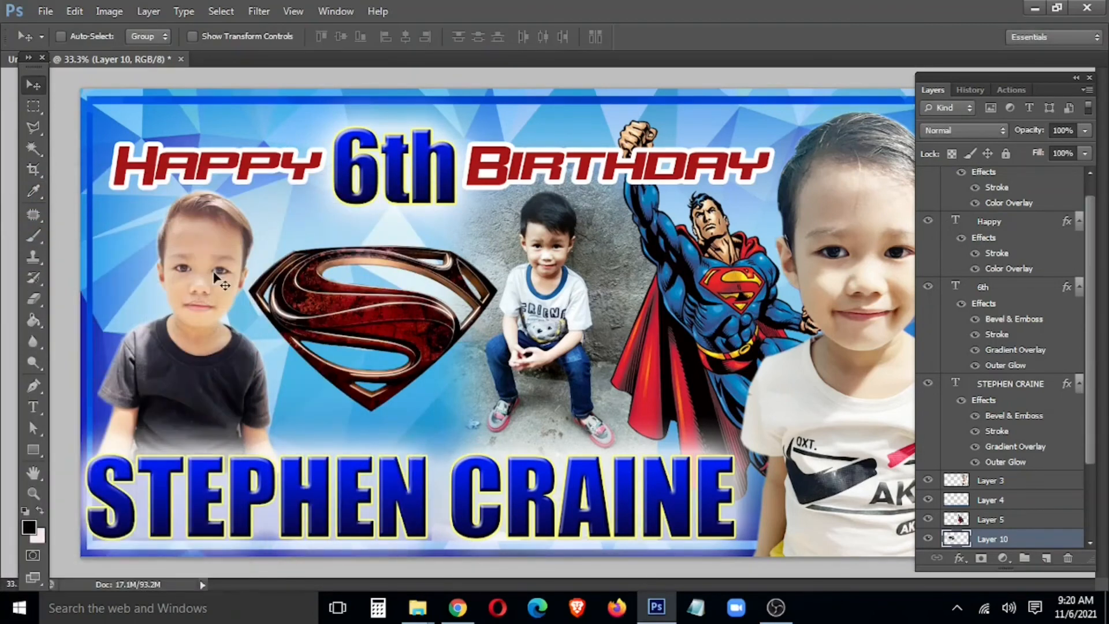
key("5")
key("8")
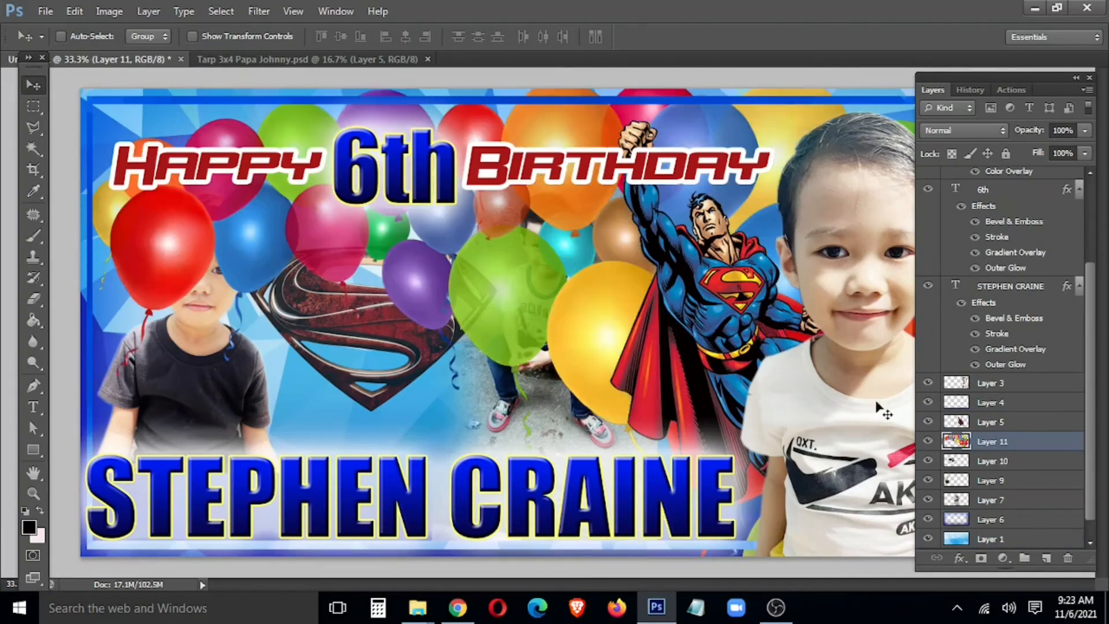
Step: Move the balloons layer below Layer 7, flip it horizontally, and scale it to about 78%
left_click_drag(1037, 448, 1039, 512)
left_click_drag(537, 333, 444, 329)
key("ctrl+t")
right_click(434, 243)
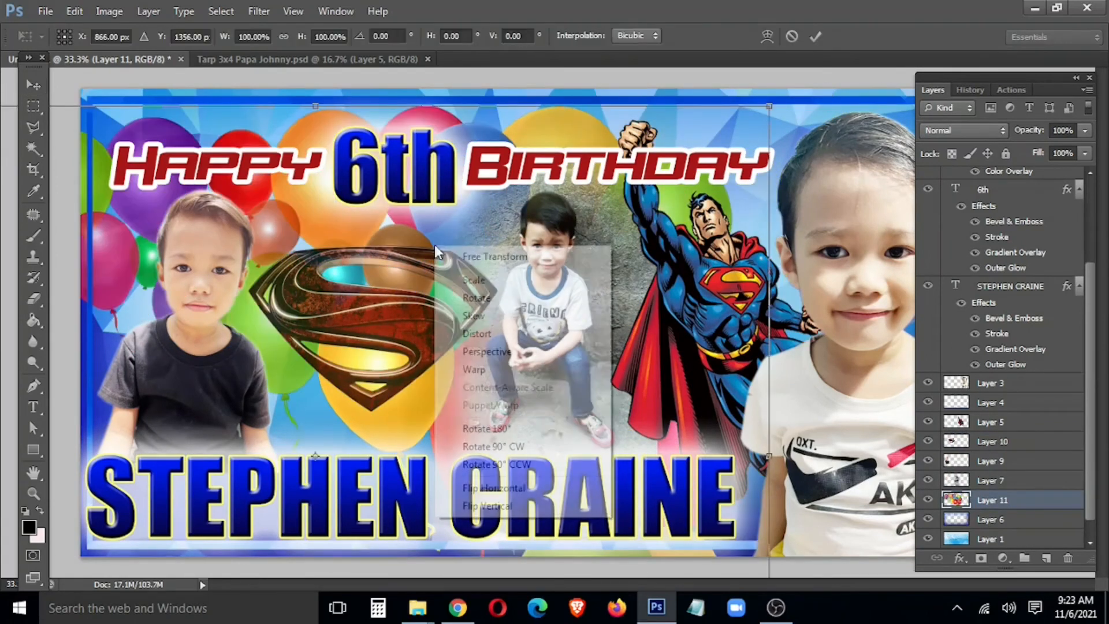
left_click(482, 483)
left_click_drag(512, 355, 515, 286)
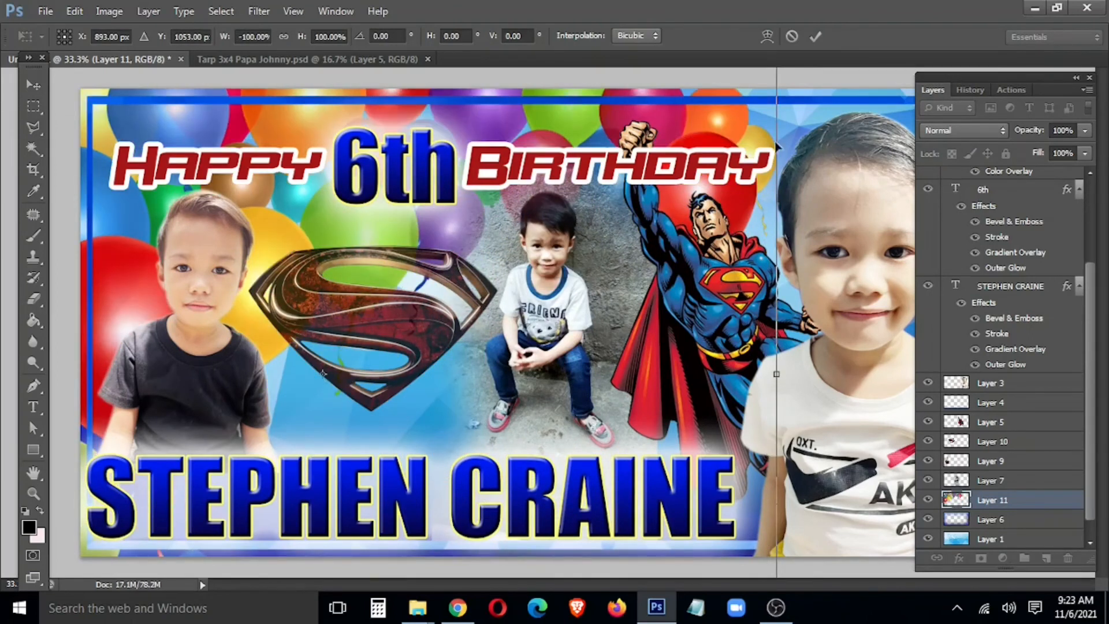
left_click_drag(747, 101, 722, 175)
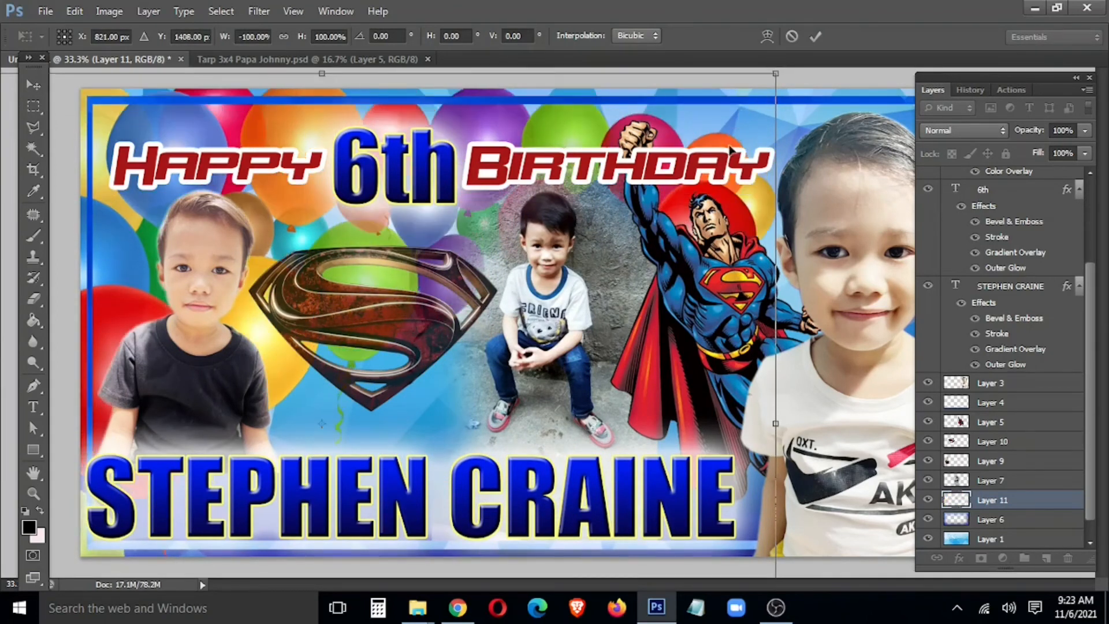
left_click_drag(759, 123, 553, 275)
key("Return")
Step: Shift the balloons up behind the logo and rescale them to about 85% in the top-left
left_click_drag(538, 236, 540, 108)
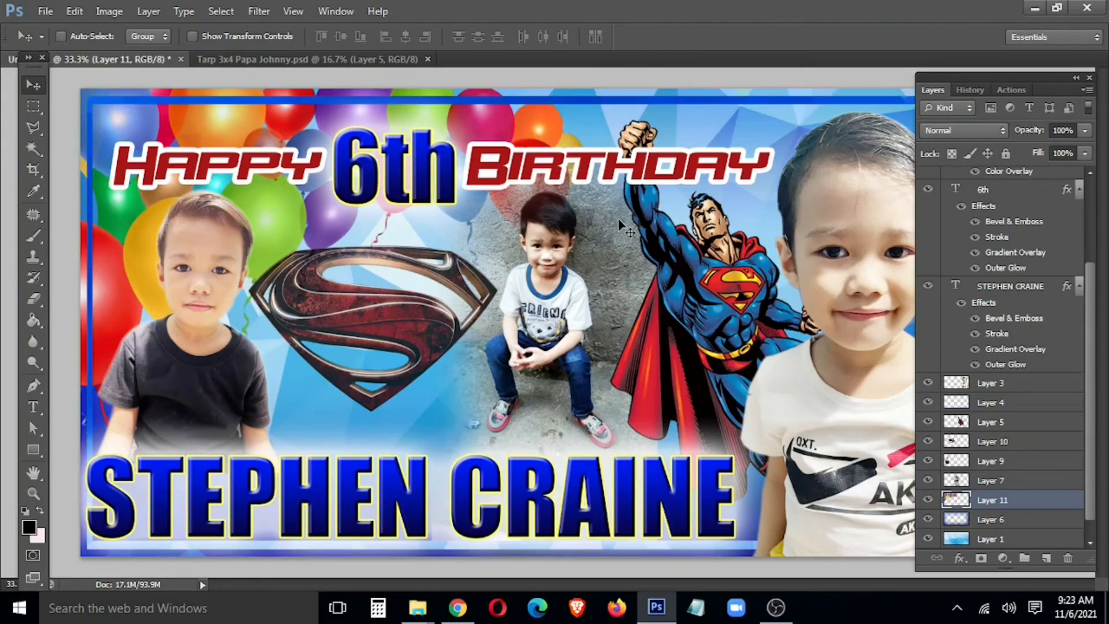
key("ctrl+t")
left_click_drag(516, 252, 503, 286)
left_click_drag(570, 89, 474, 172)
left_click_drag(425, 200, 491, 96)
key("Return")
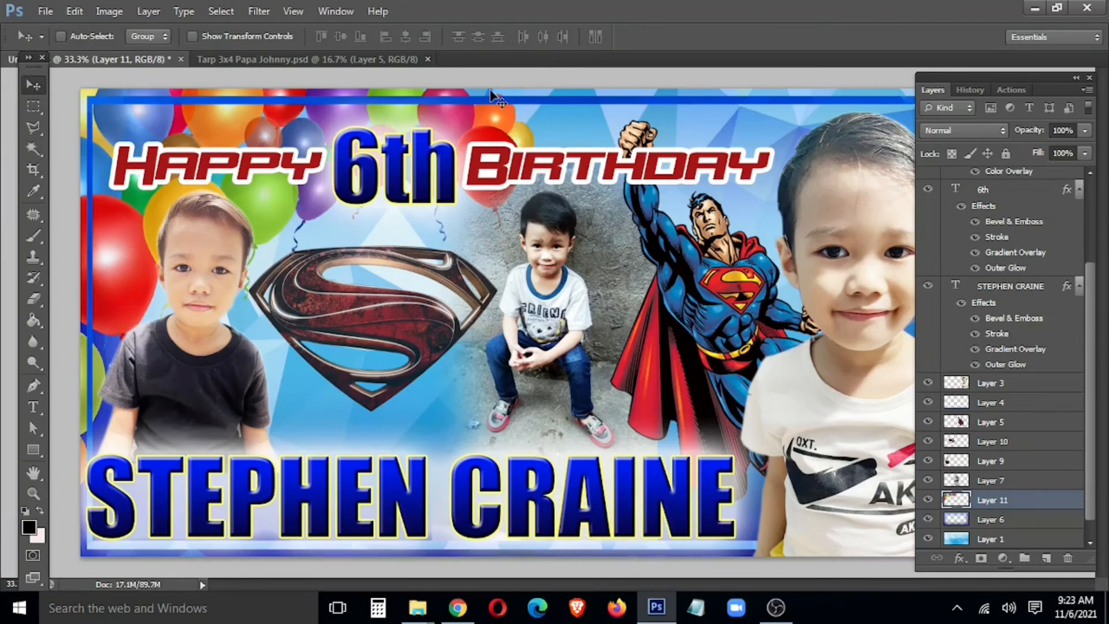
Step: Move the border frame, Layer 4, below the balloons layer
right_click(492, 101)
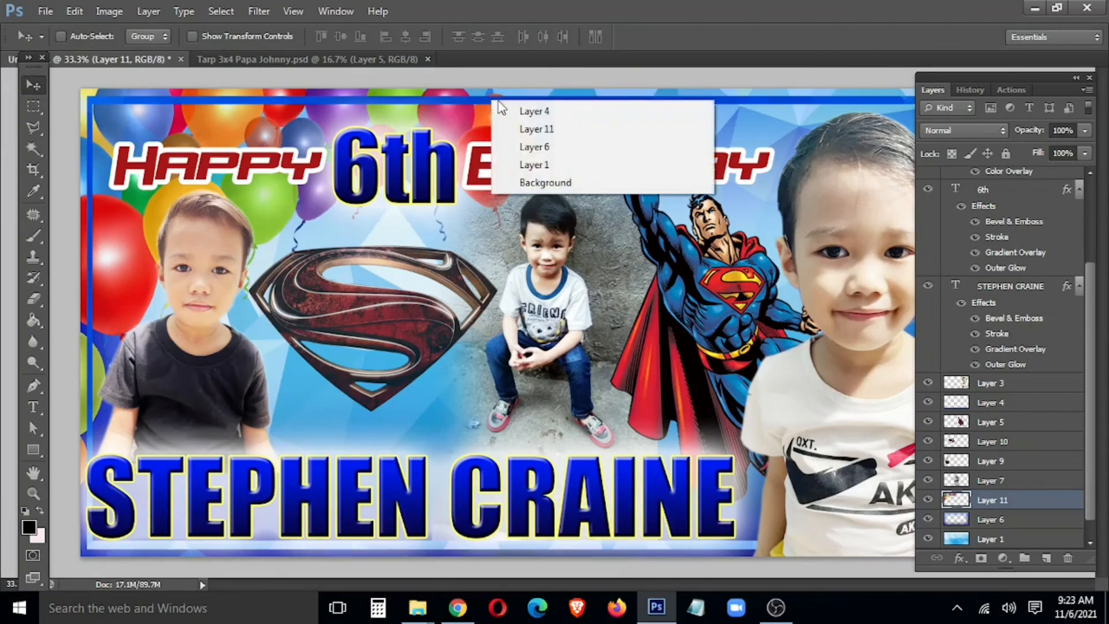
left_click(554, 111)
left_click_drag(983, 401, 985, 510)
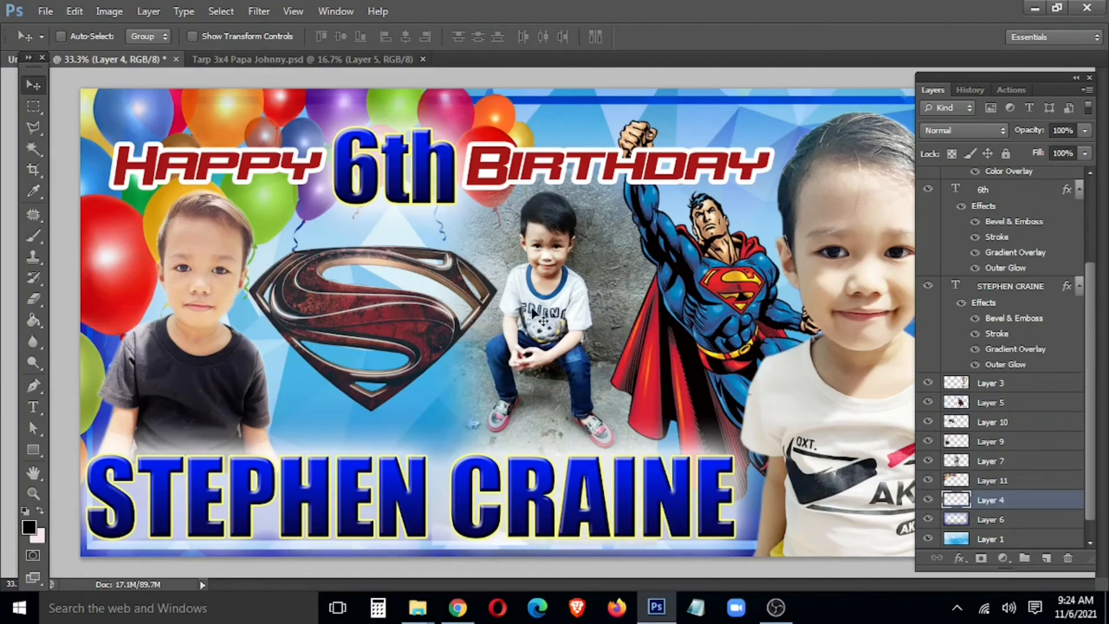
Step: Set the balloons layer to 80% opacity, leaving the border frame at full opacity
key("Tab")
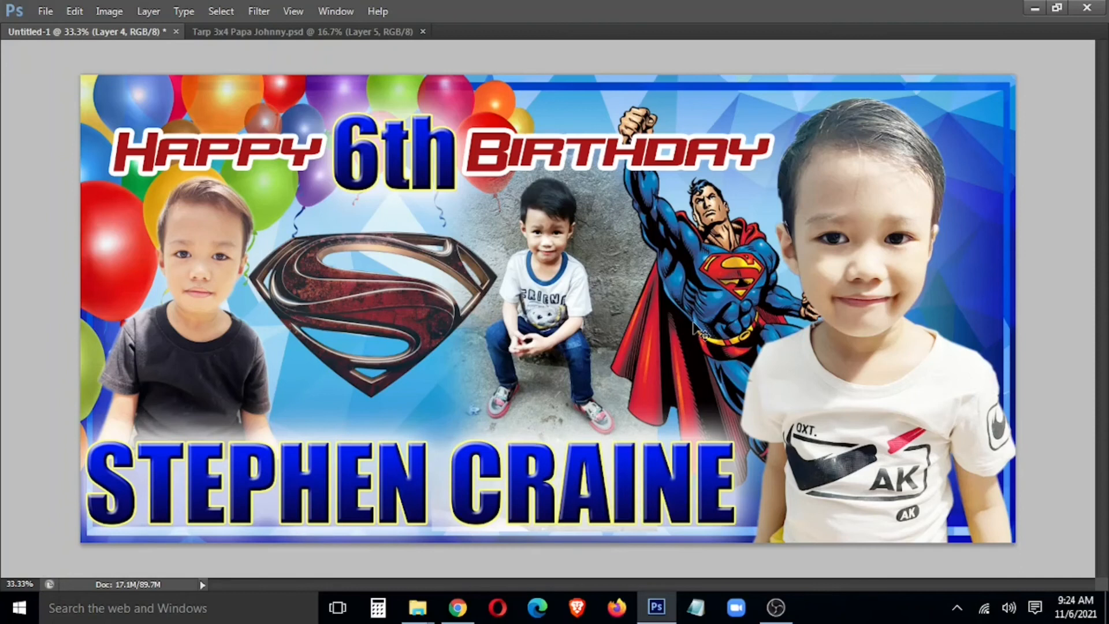
key("5")
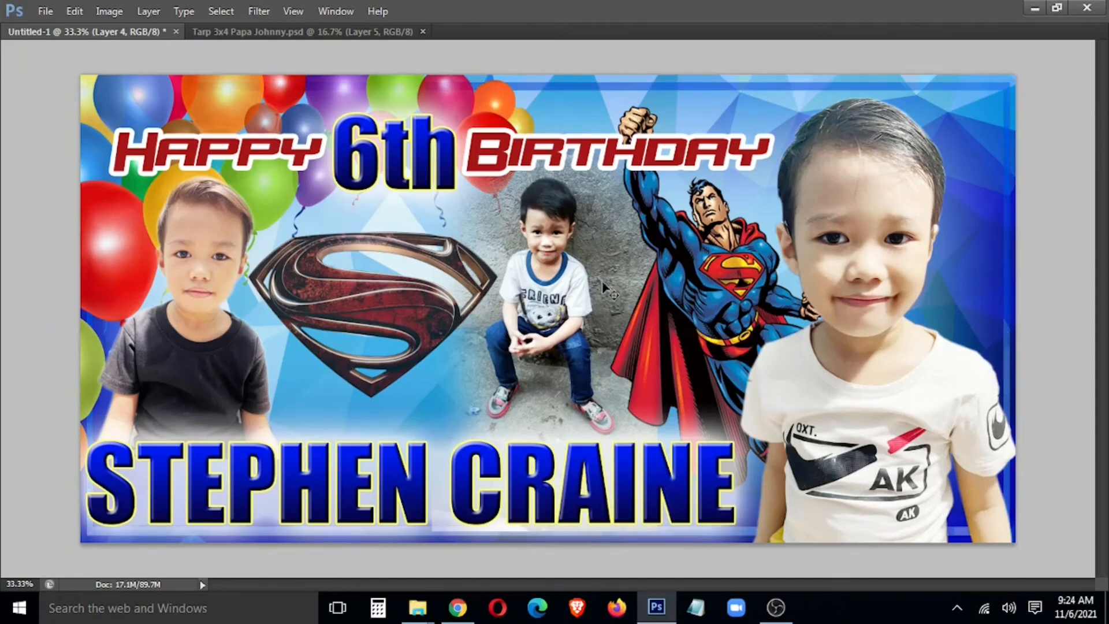
key("0")
right_click(456, 98)
left_click(459, 104)
key("8")
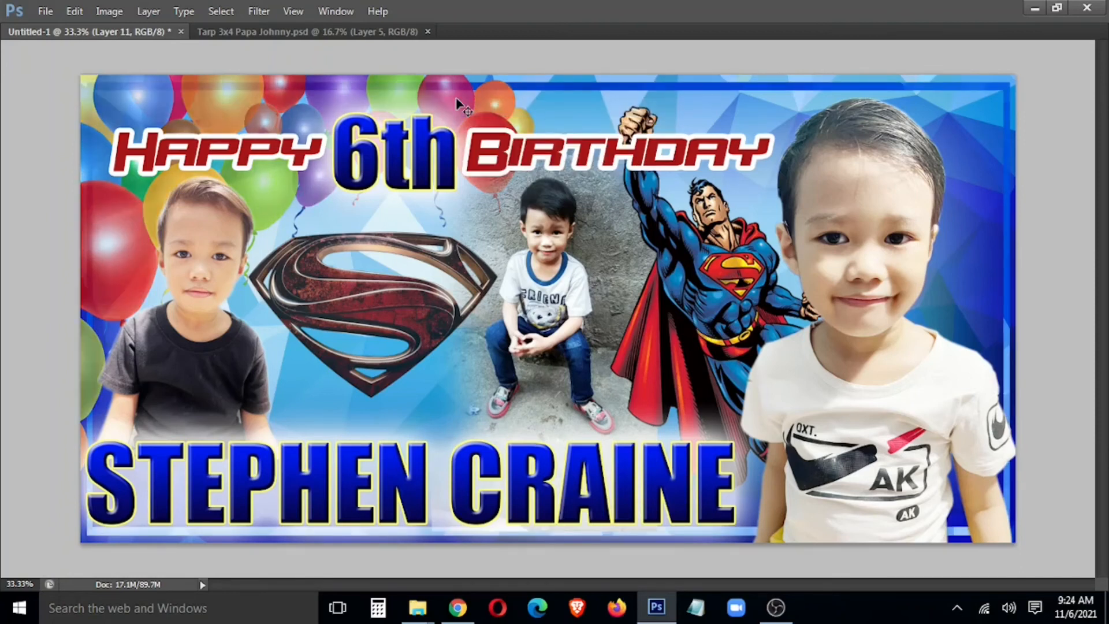
Step: Scale the Superman logo down around its centre and nudge it slightly right
right_click(448, 296)
left_click(462, 309)
key("ctrl+t")
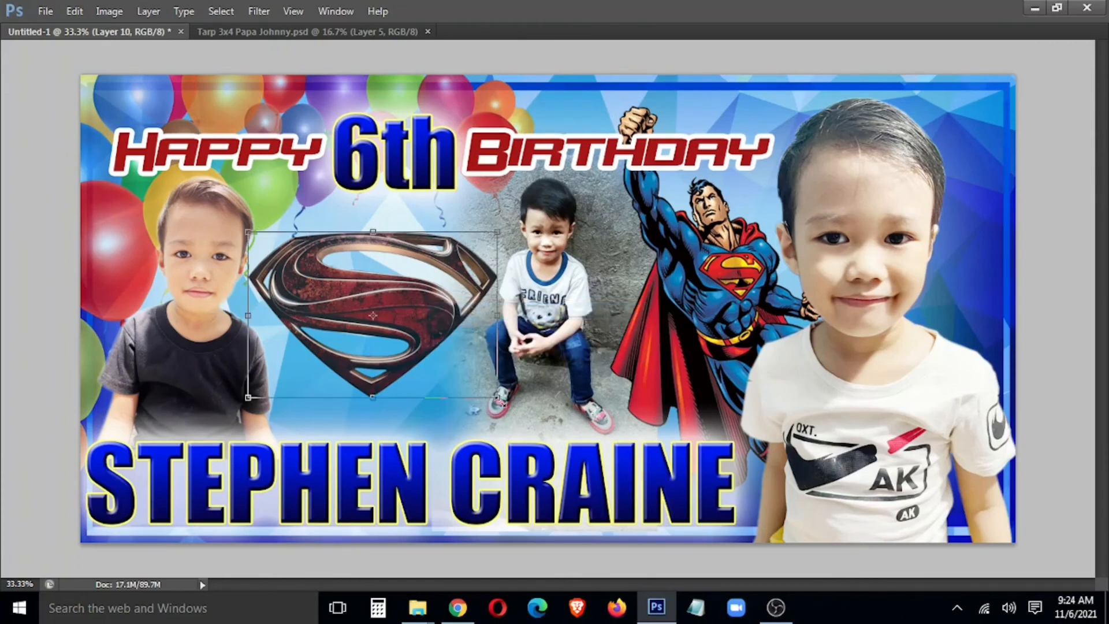
left_click_drag(470, 392, 462, 375)
key("Return")
left_click_drag(414, 336, 431, 336)
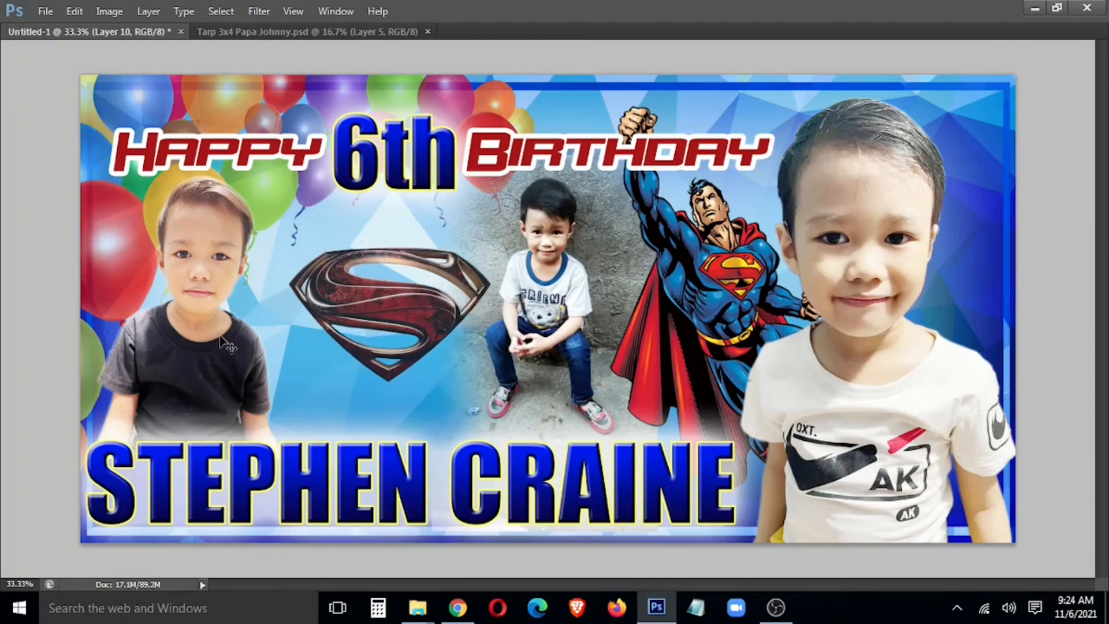
Step: Move the left boy's photo layer (Layer 9) to the right
right_click(173, 354)
left_click(196, 374)
right_click(197, 369)
left_click(202, 379)
left_click_drag(201, 380, 237, 404)
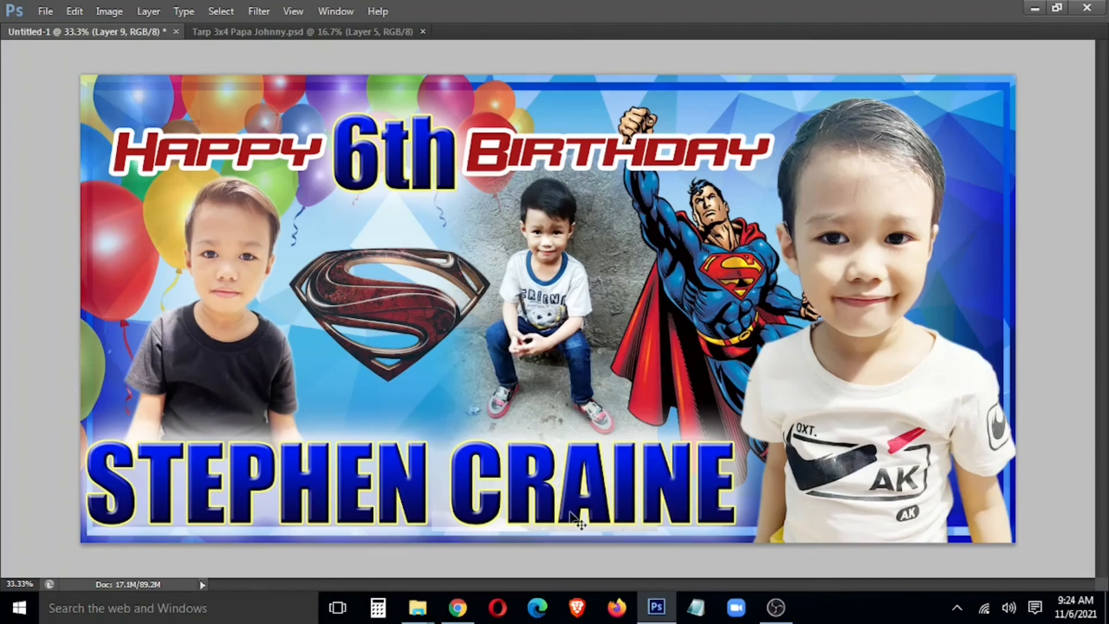
Step: Duplicate the balloons (Layer 11) as Layer 11 copy along the banner's right edge
right_click(125, 245)
left_click(139, 255)
left_click_drag(300, 272, 1052, 321)
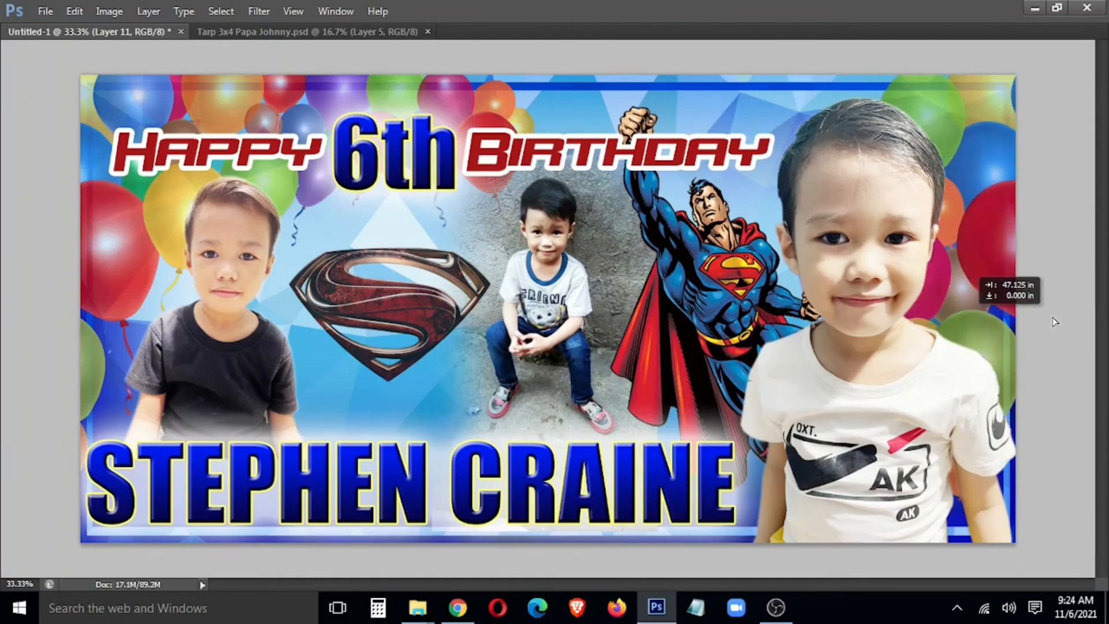
left_click_drag(1055, 322, 1055, 322)
key("Tab")
key("Tab")
key("Tab")
key("Tab")
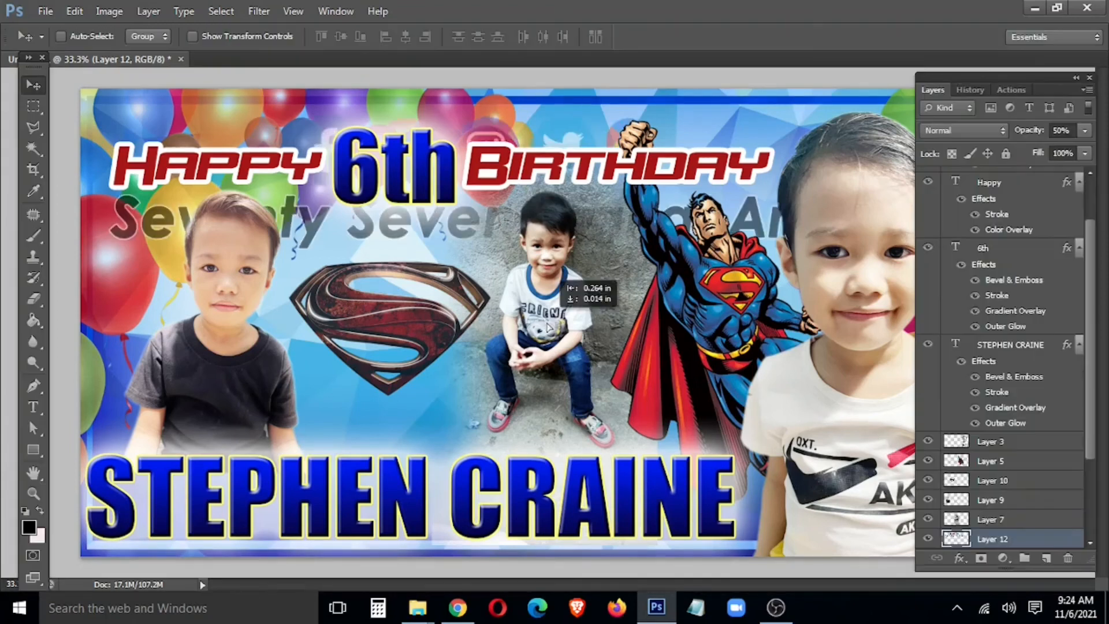
Step: Move the 50%-opacity Seventy Seven Digital Arts watermark (Layer 12) down and right into the banner's middle
left_click_drag(547, 327, 558, 374)
key("Tab")
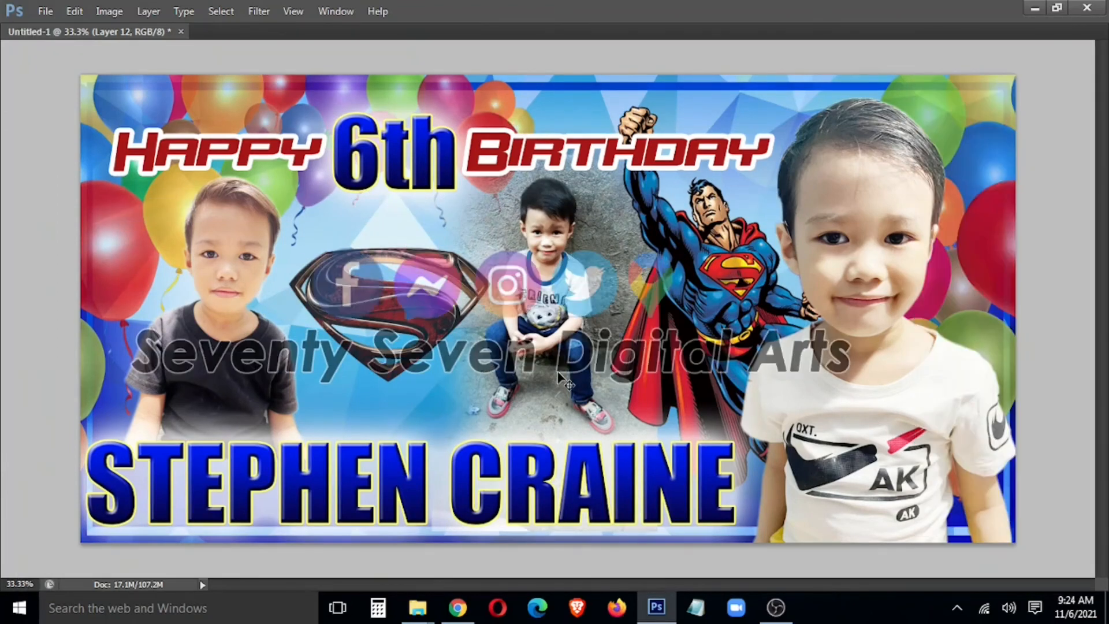
left_click_drag(554, 424, 611, 456)
key("t")
key("Tab")
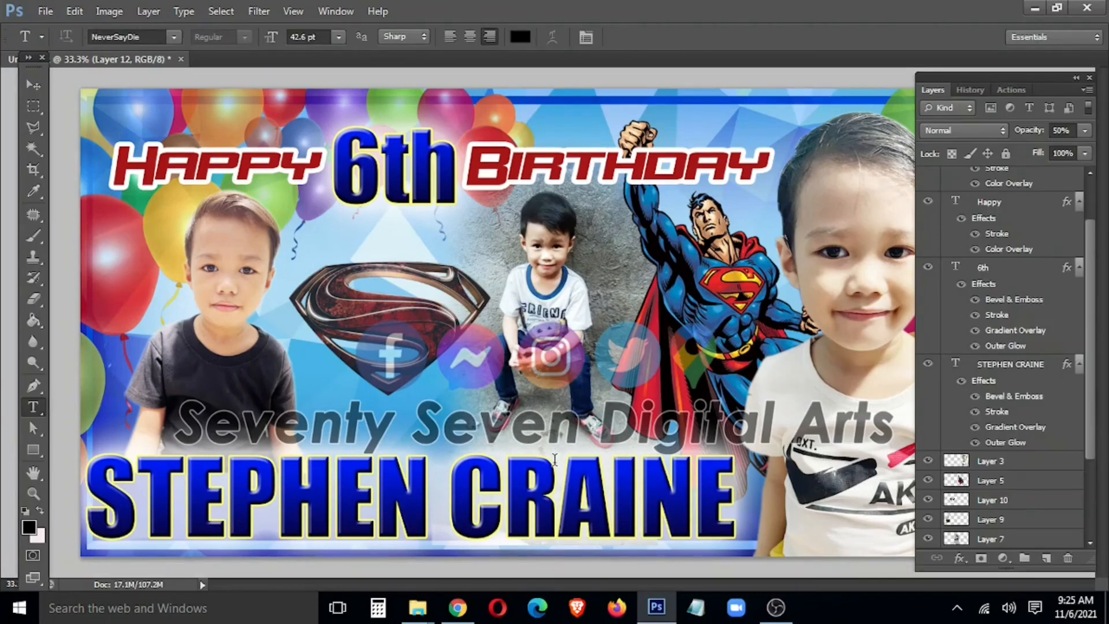
key("v")
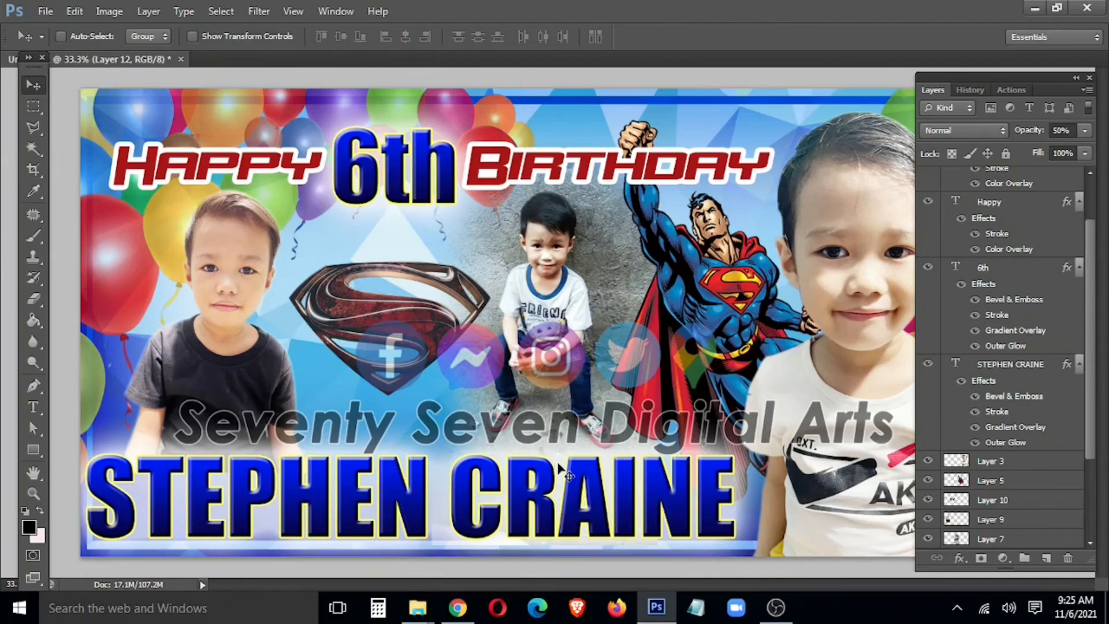
right_click(589, 490)
left_click(624, 500)
double_click(1011, 428)
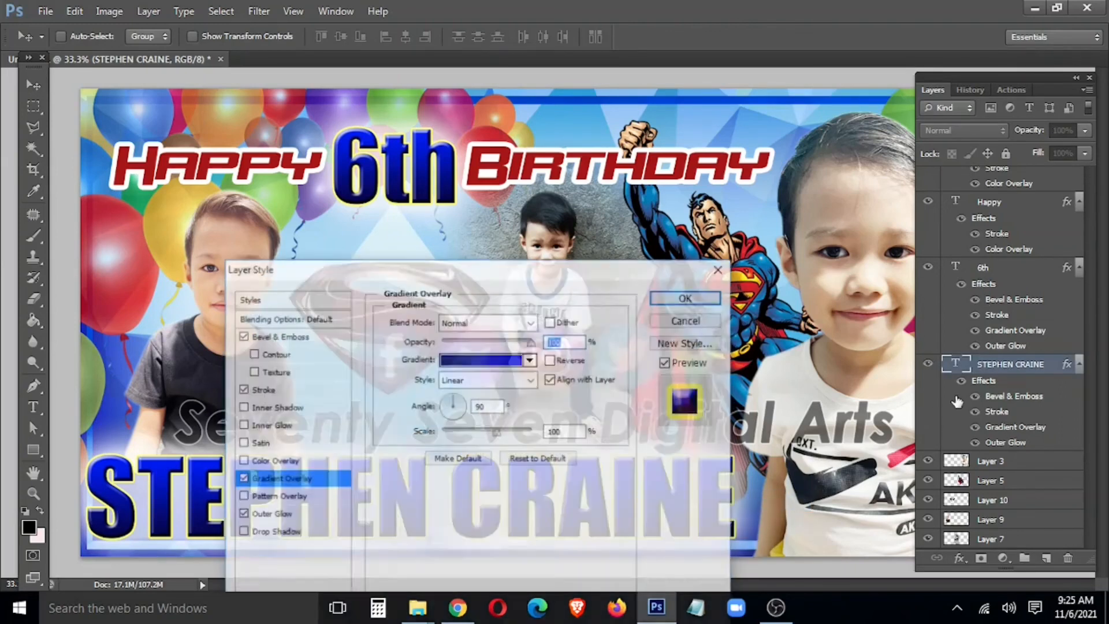
left_click(481, 359)
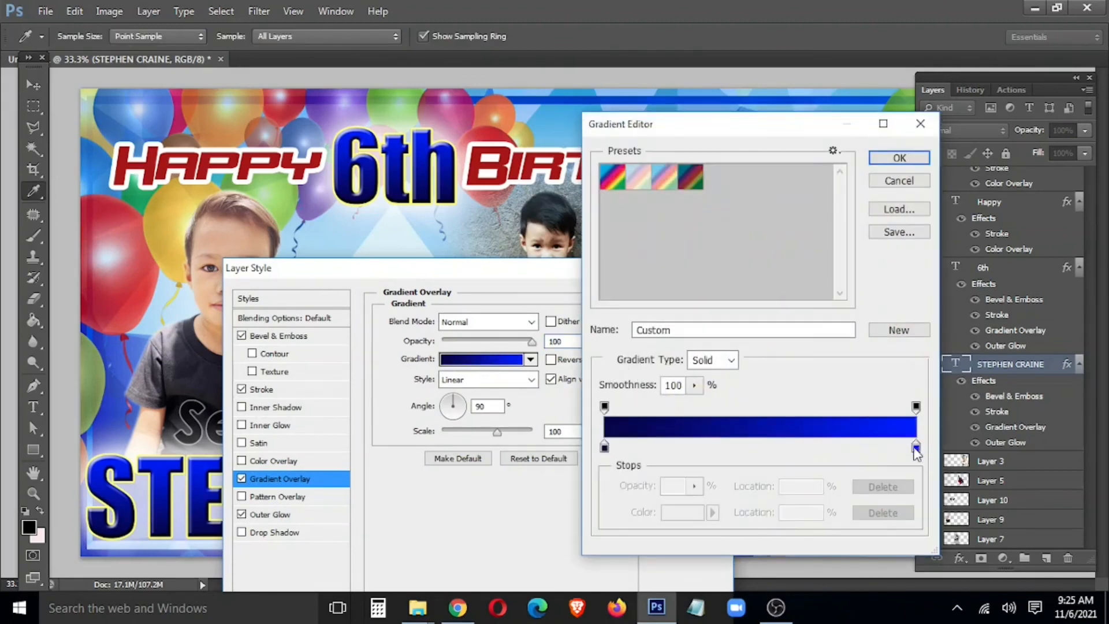
left_click(774, 448)
left_click_drag(774, 448, 861, 456)
left_click(760, 448)
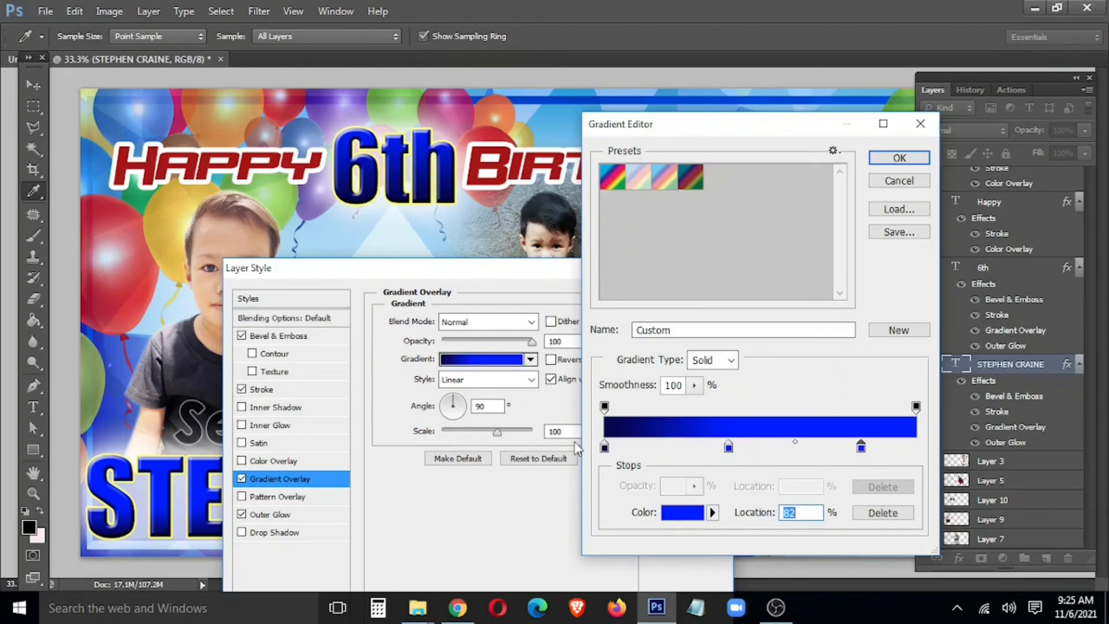
Step: Set the gradient's left stop colour to navy #070549
double_click(605, 448)
left_click_drag(685, 354, 627, 214)
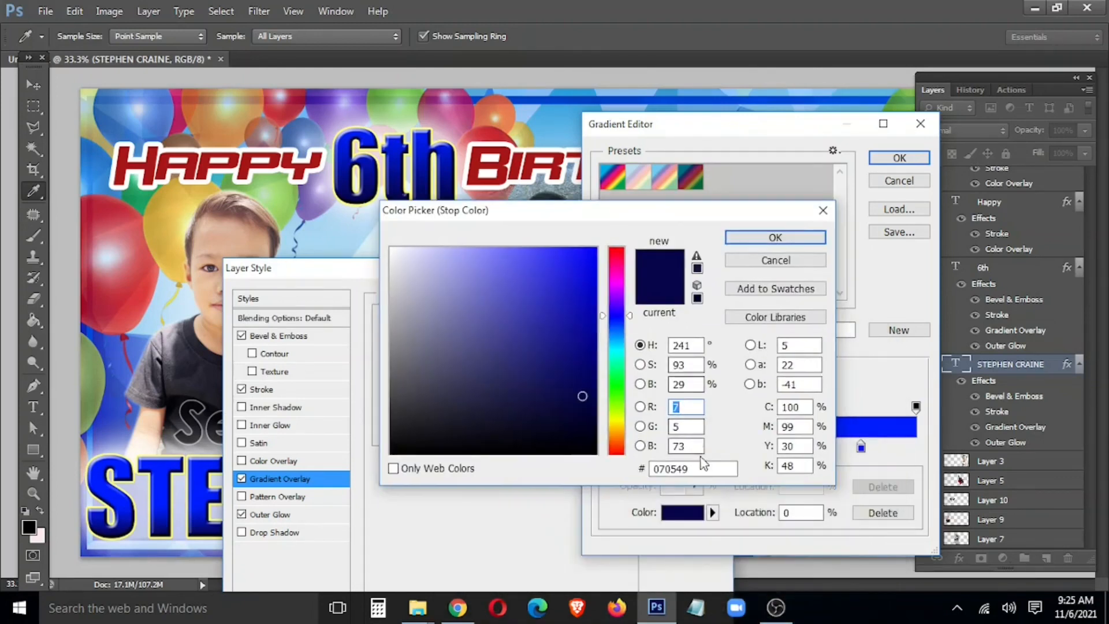
left_click_drag(691, 467, 647, 469)
key("ctrl+c")
right_click(681, 465)
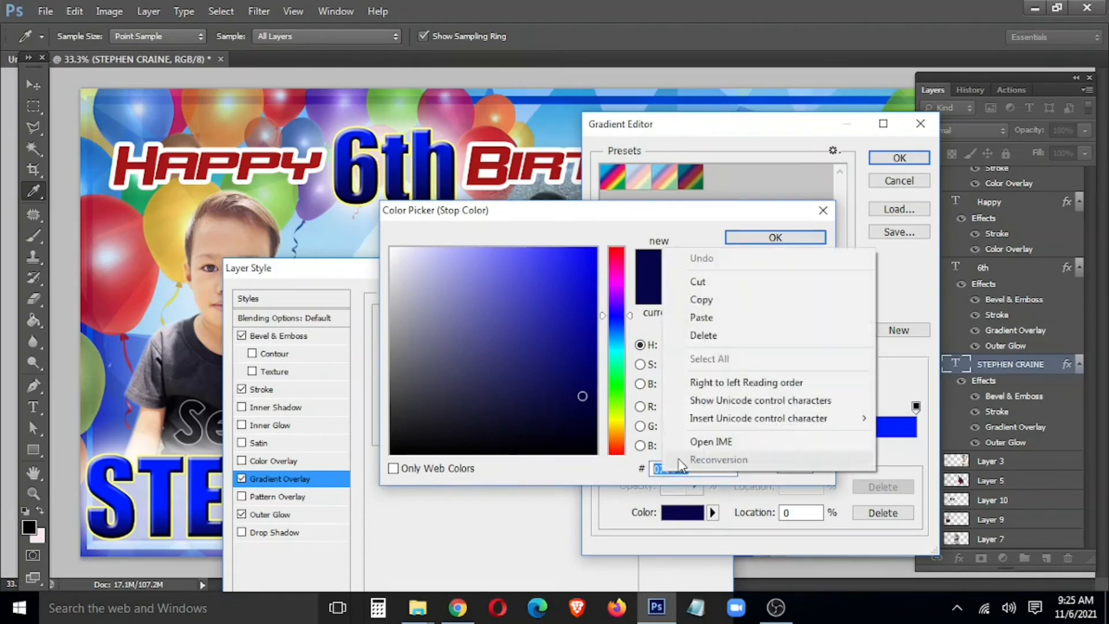
left_click(701, 317)
left_click(775, 238)
Step: Add a right-end stop in navy #070549 and apply the updated name gradient
double_click(920, 446)
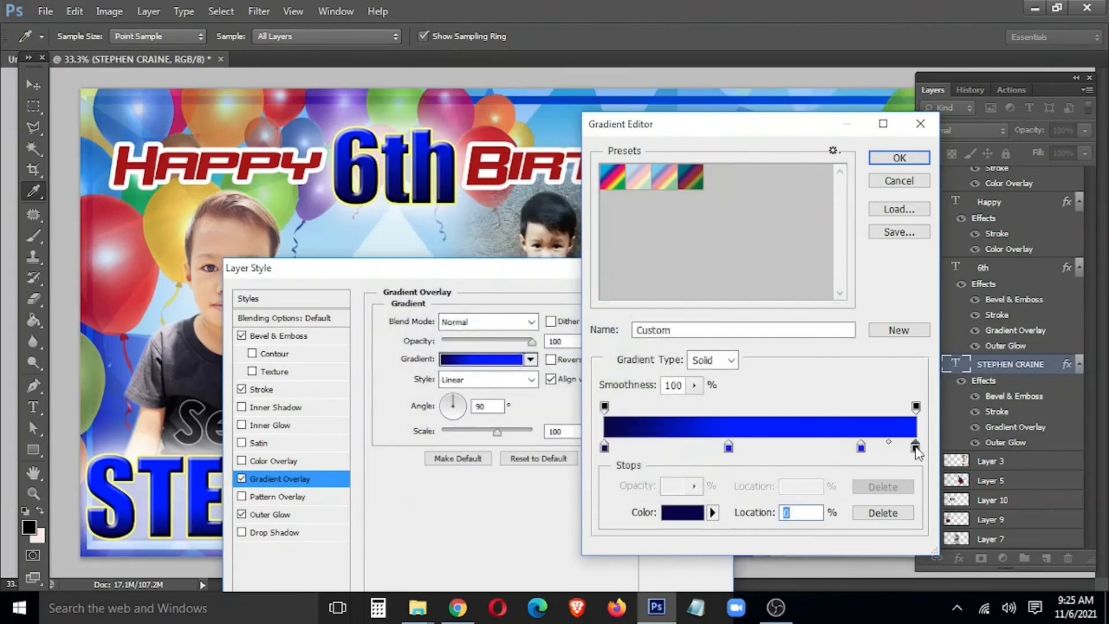
left_click_drag(722, 469, 602, 460)
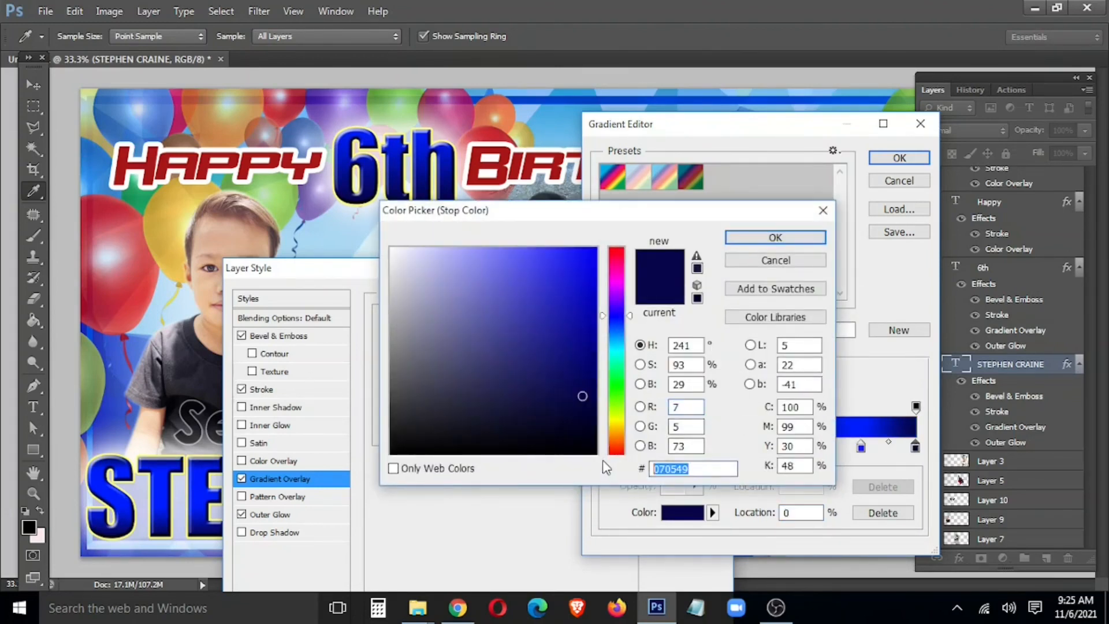
key("ctrl+v")
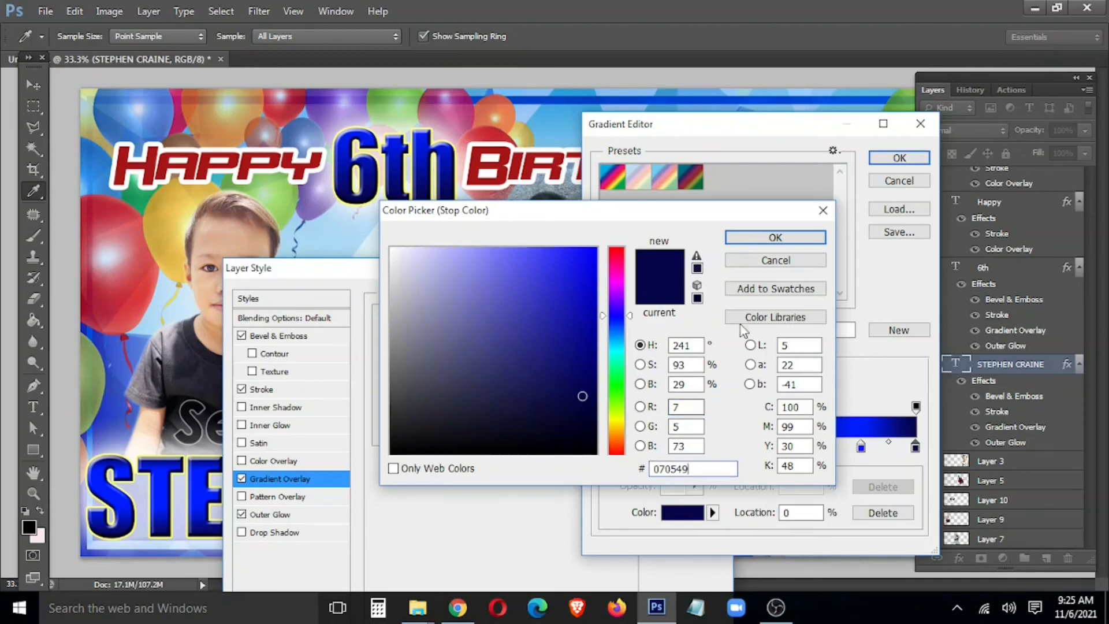
left_click(775, 238)
left_click(900, 158)
left_click(694, 302)
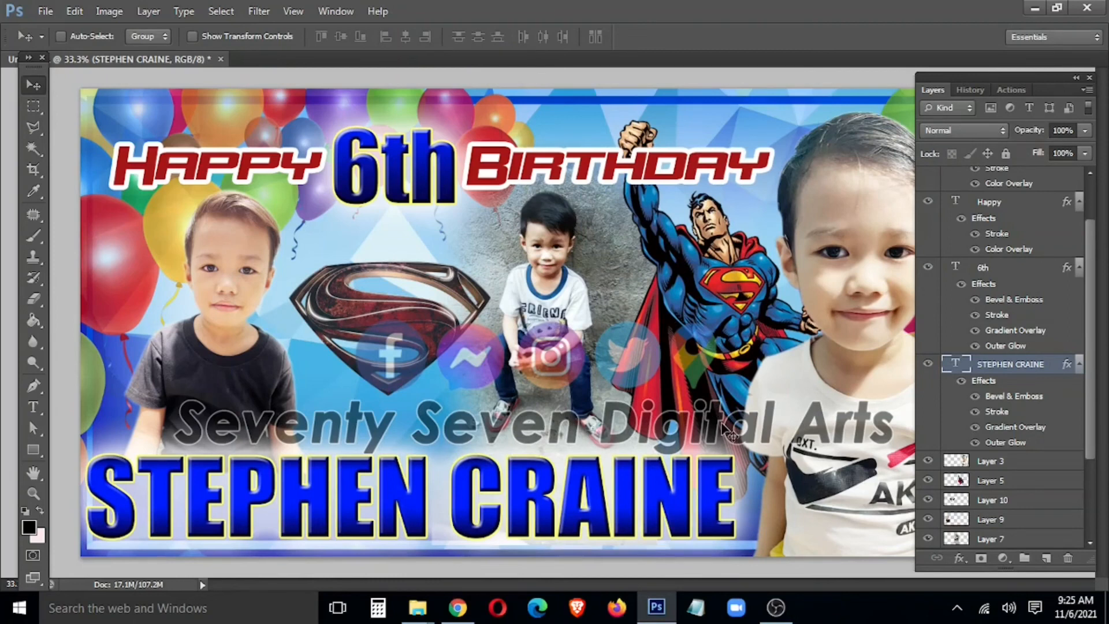
key("Tab")
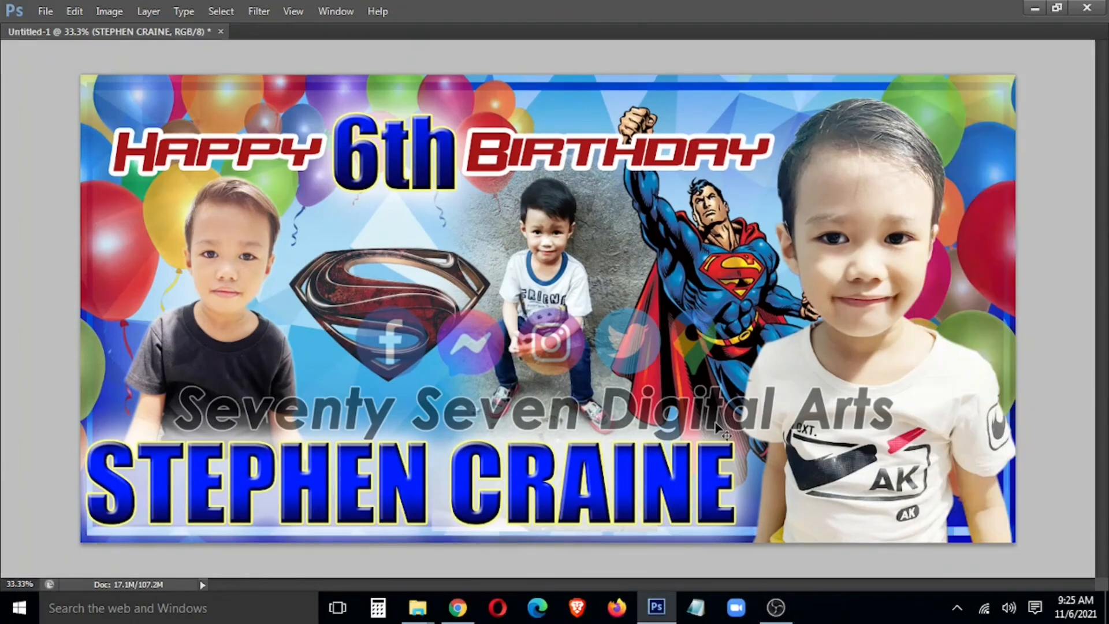